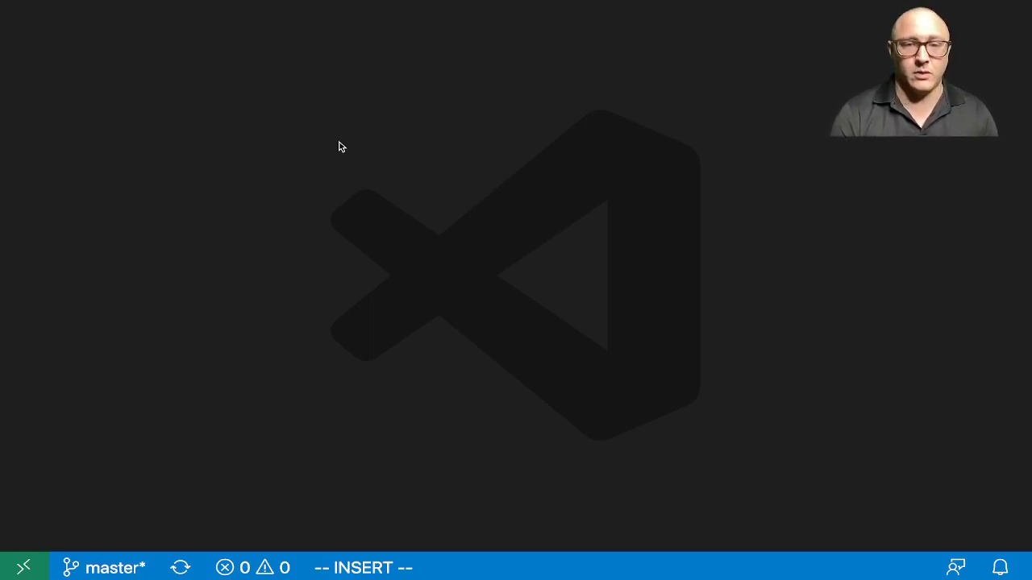
Step: Cancel the Open dialog and save a new empty file as case_statements_example.sql
key(super+o)
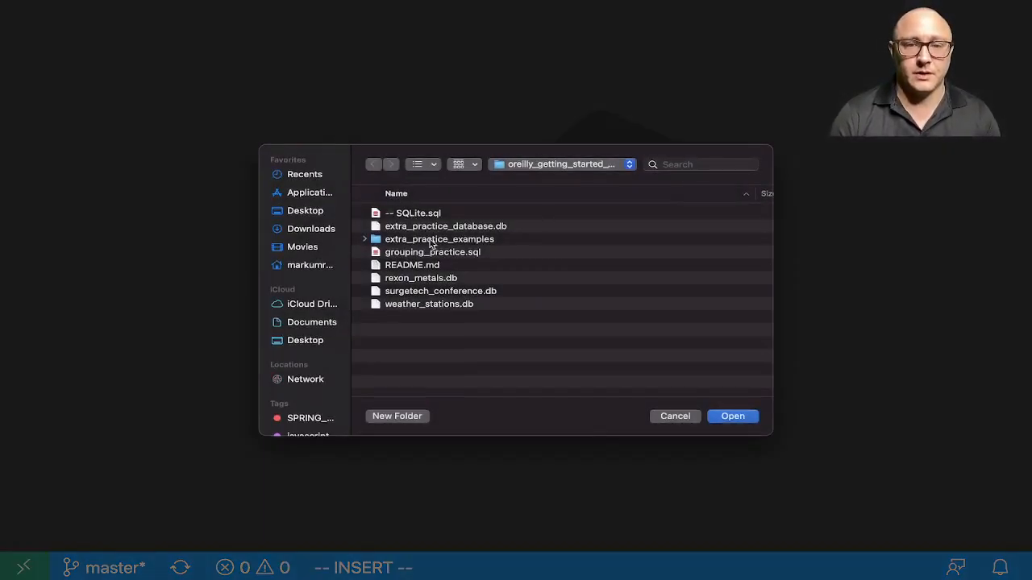
click(675, 417)
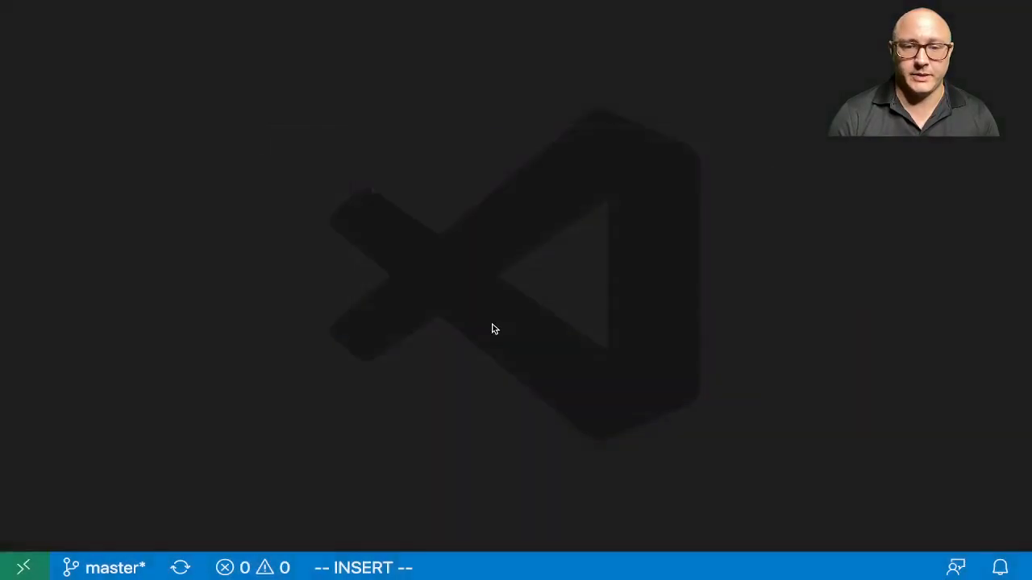
key(super+n)
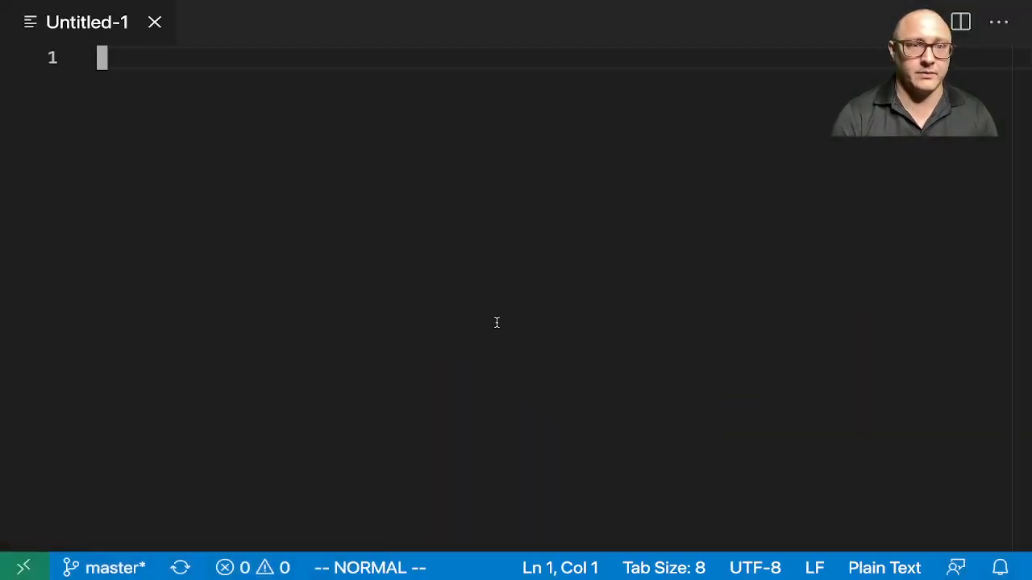
key(super+s)
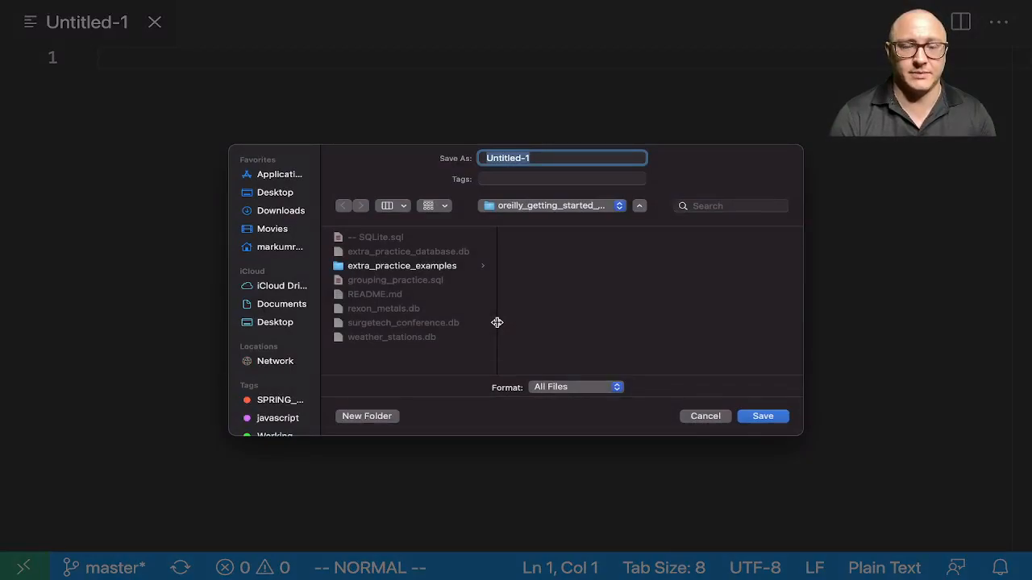
text(case_statements_exam)
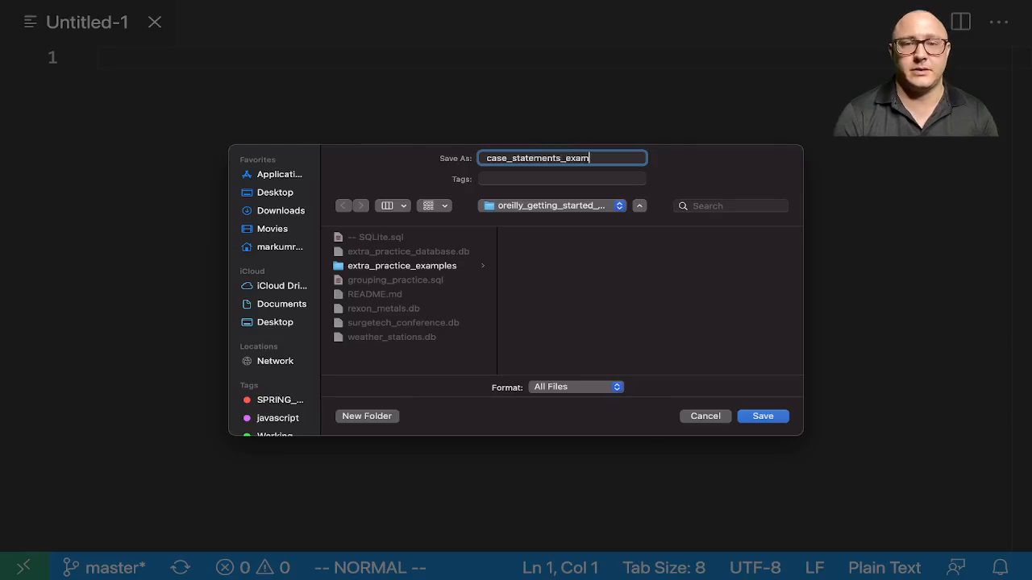
text(le.sq)
key(Return)
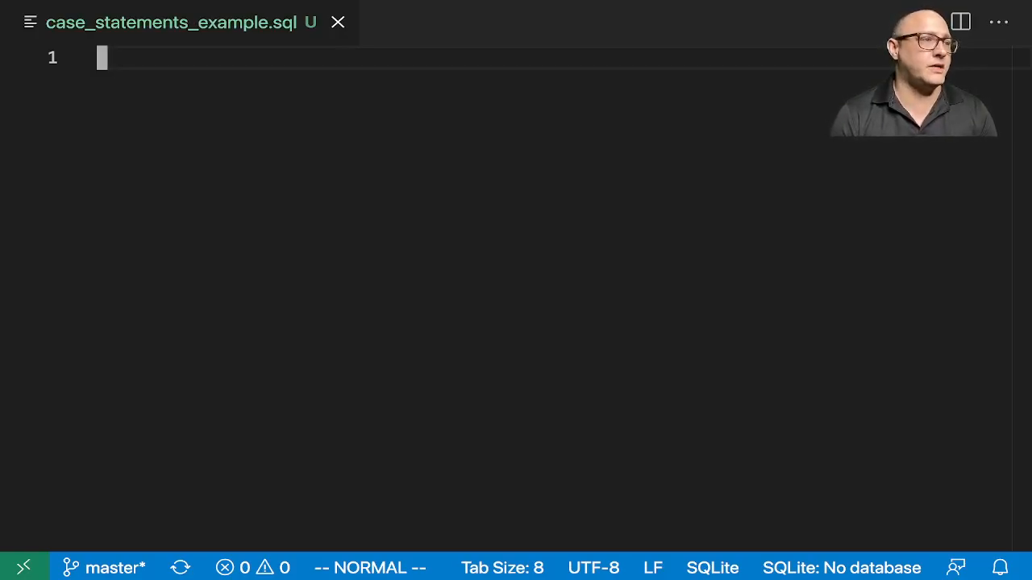
text(iELE)
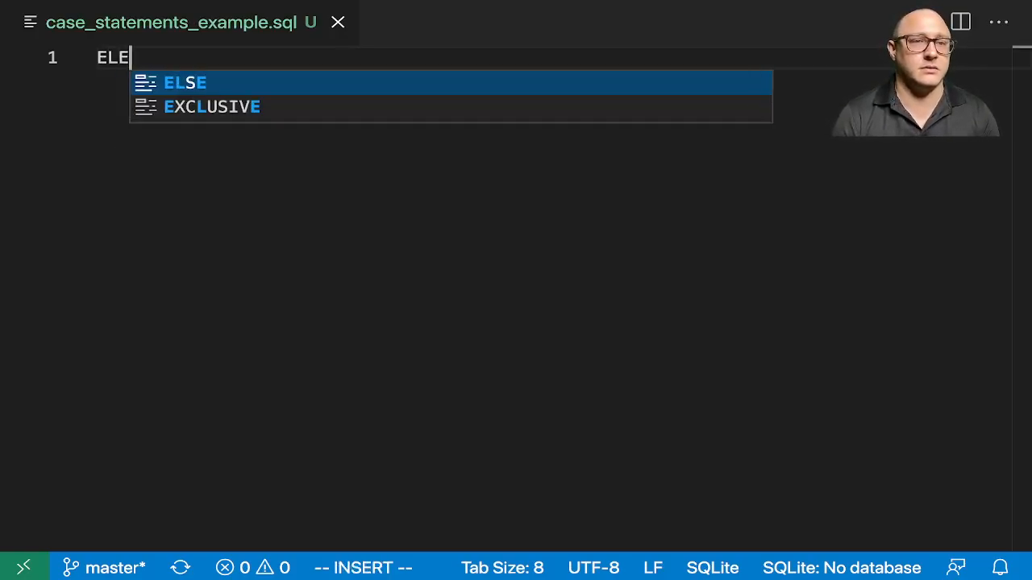
Step: Write SELECT report_code, year, month, day, wind_speed from station_data; as the query
key(BackSpace)
key(BackSpace)
key(BackSpace)
text(SELECT)
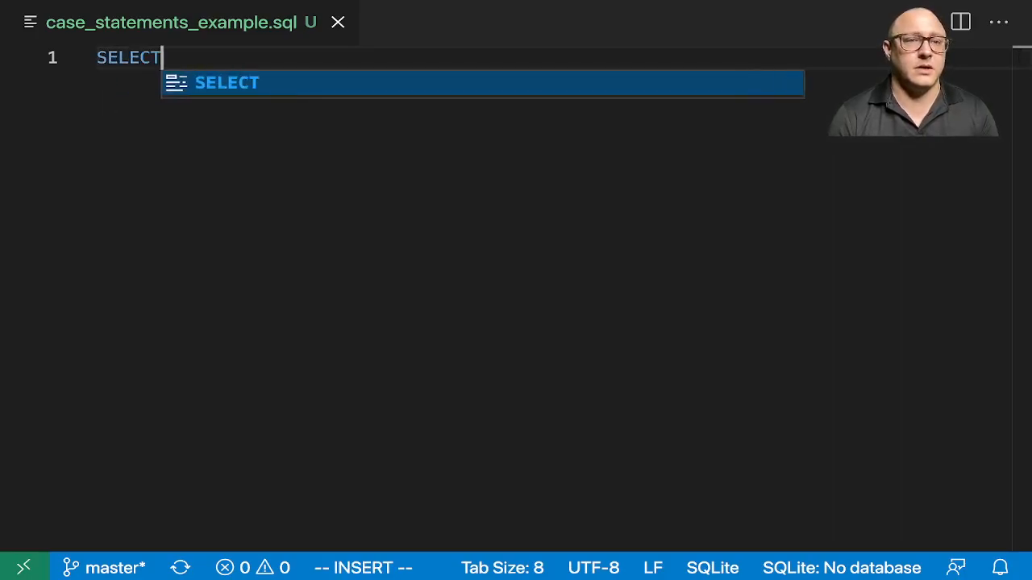
text( rep)
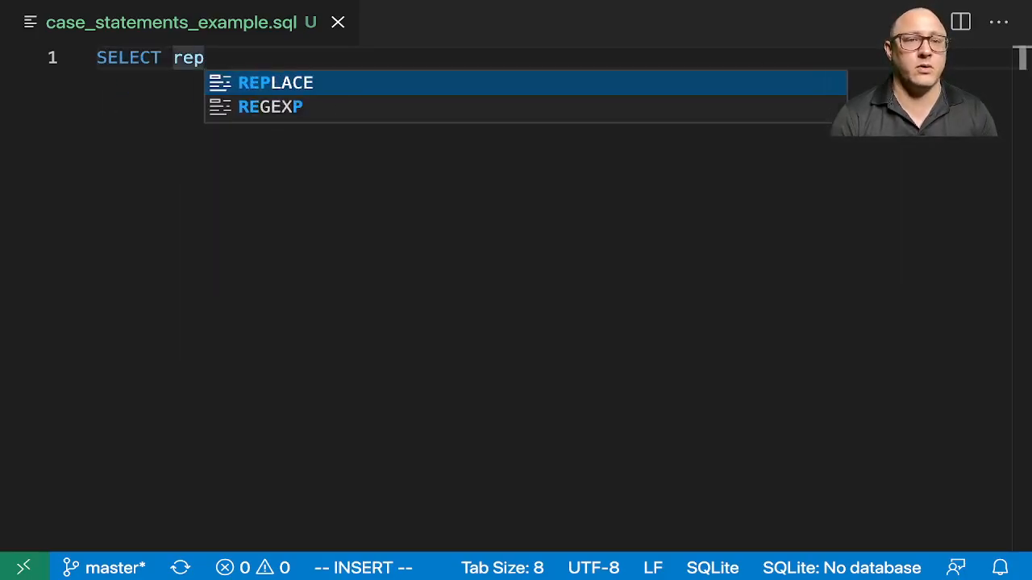
text(ort_code)
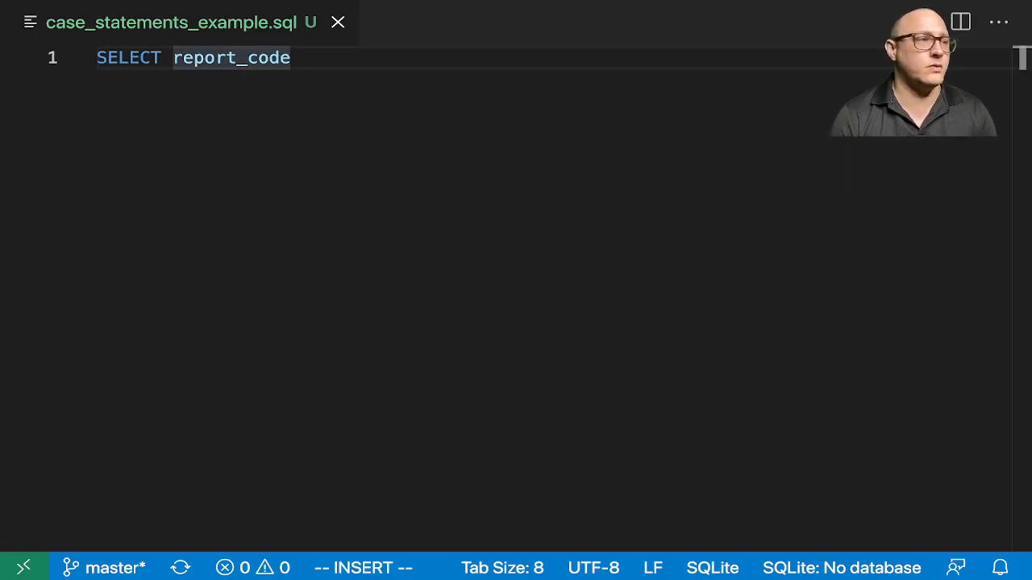
text(, year, mon)
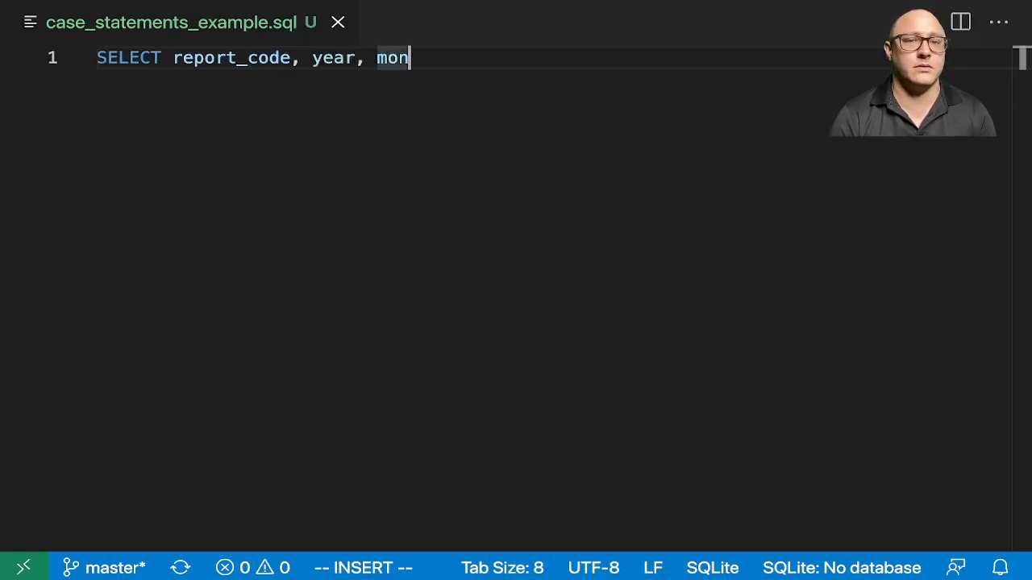
text(th, day)
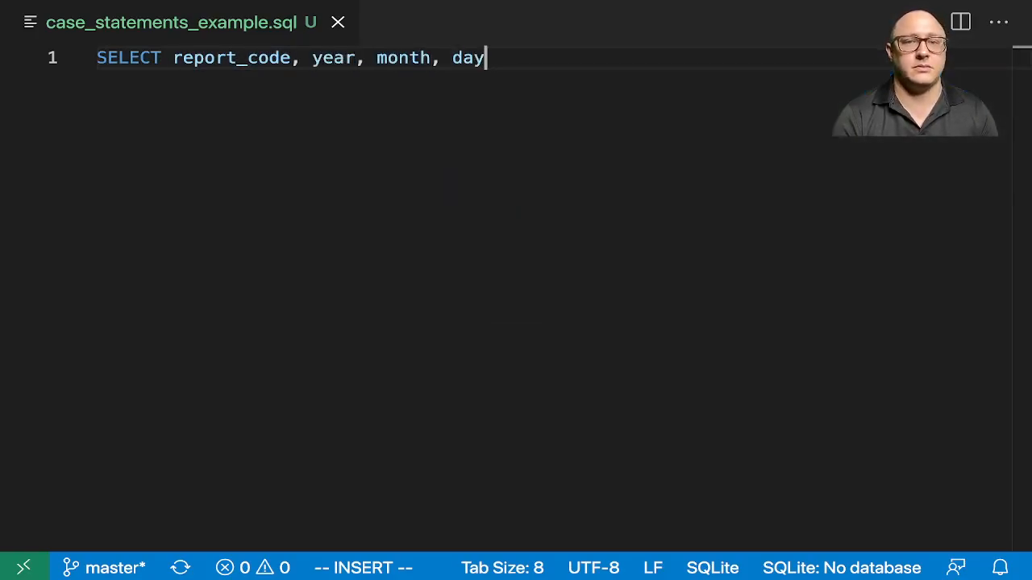
text(, wind)
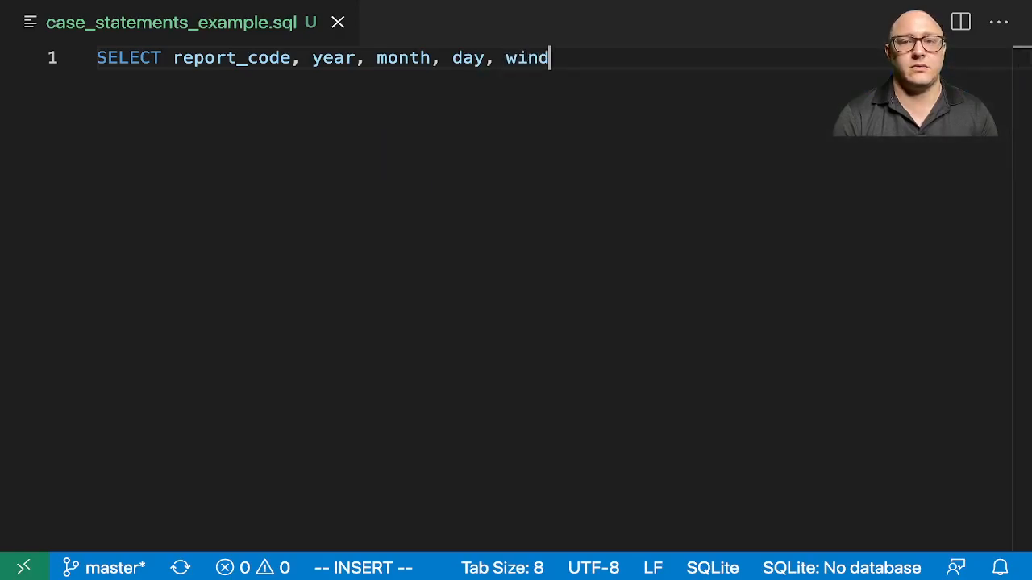
text(_spee)
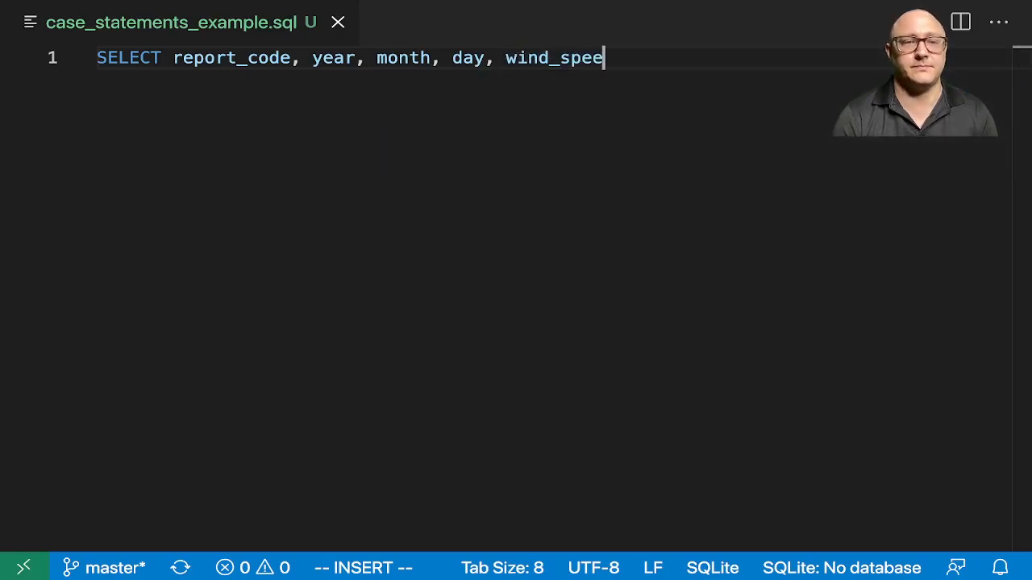
text(d)
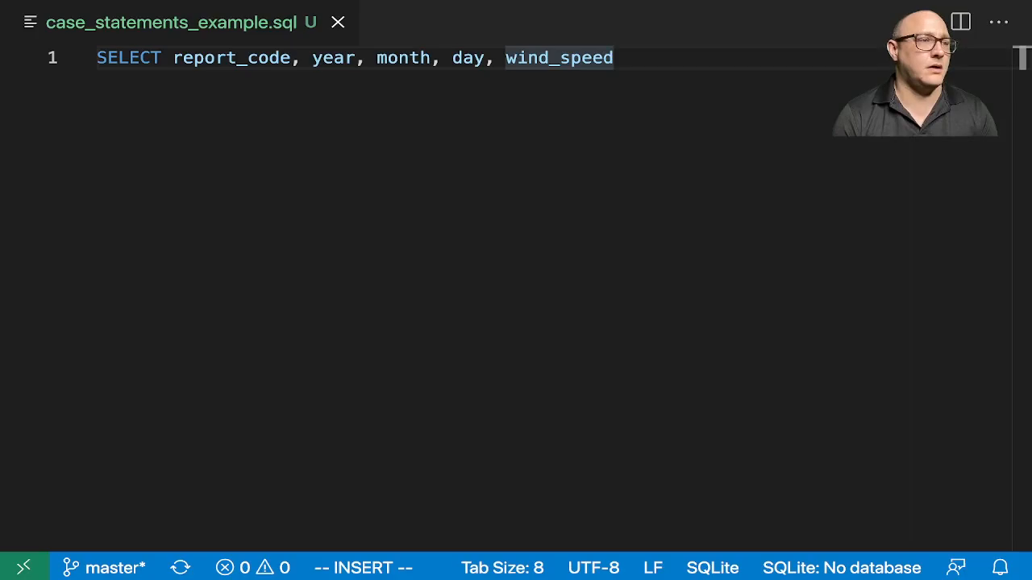
key(Return)
key(Return)
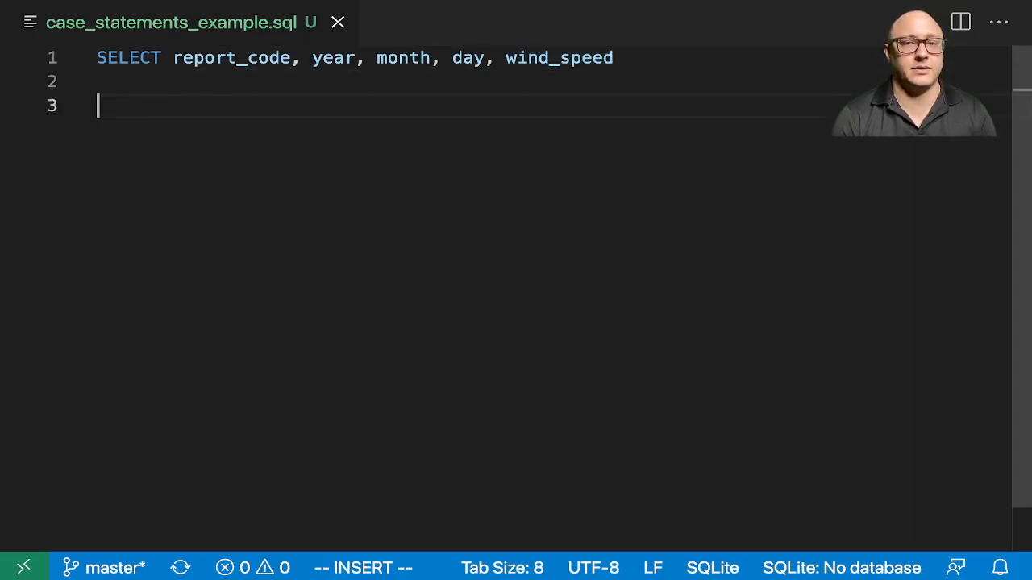
text(CA)
key(BackSpace)
key(BackSpace)
key(BackSpace)
key(BackSpace)
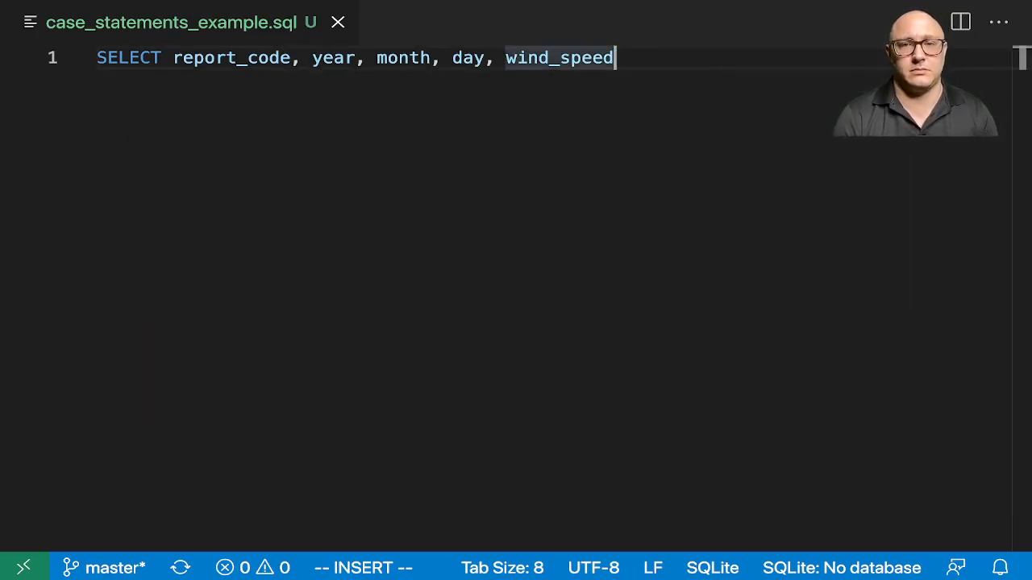
text(from St)
key(BackSpace)
key(BackSpace)
text(s)
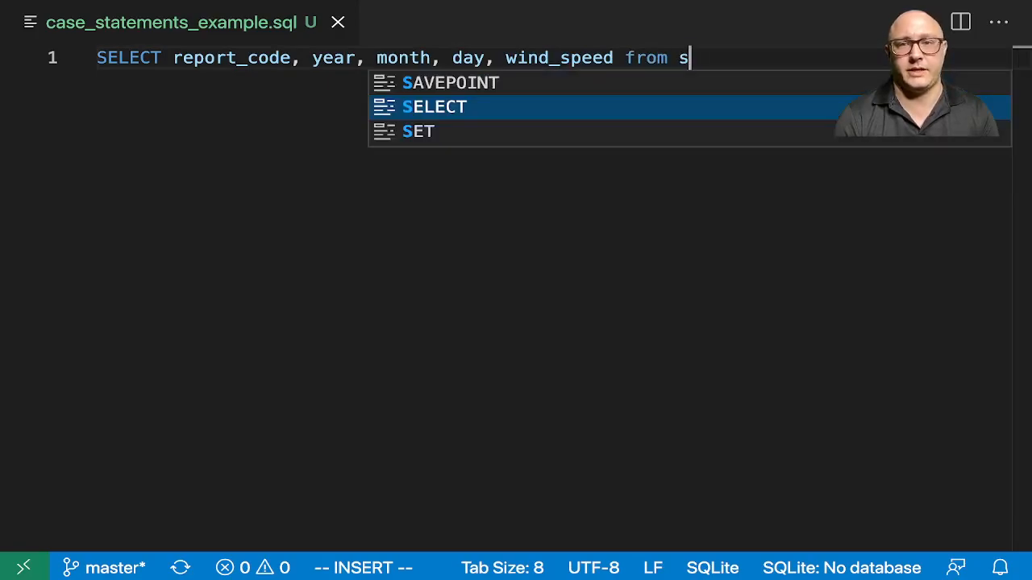
text(tation_data)
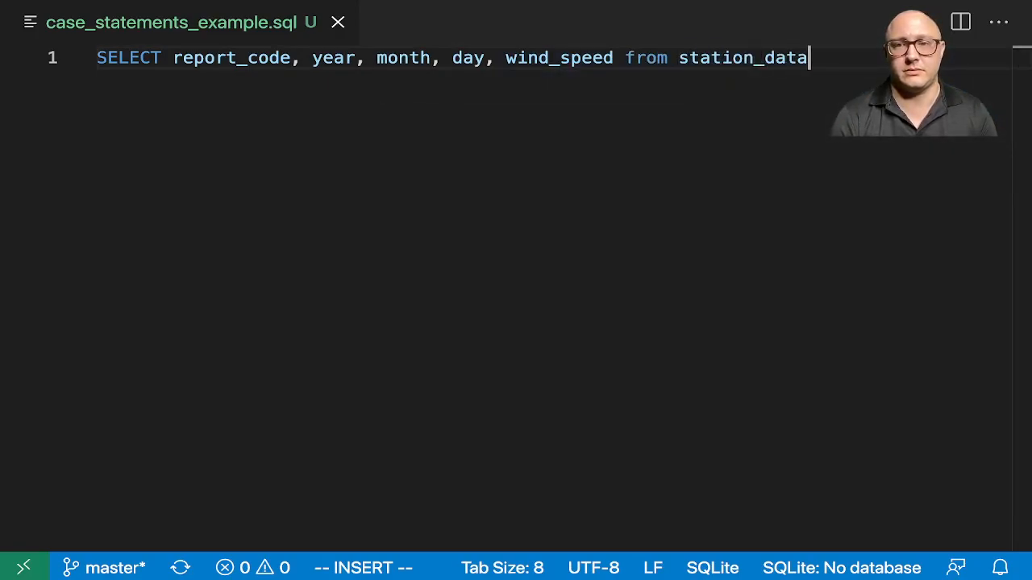
text(;;)
Step: Run the query against weather_stations.db and close the results tab
key(super+shift+q)
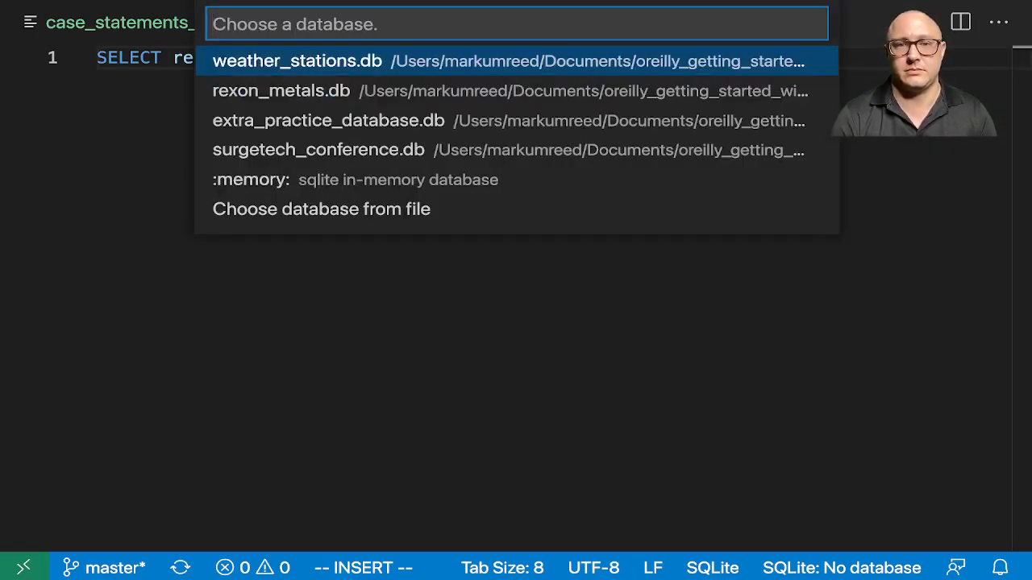
key(Return)
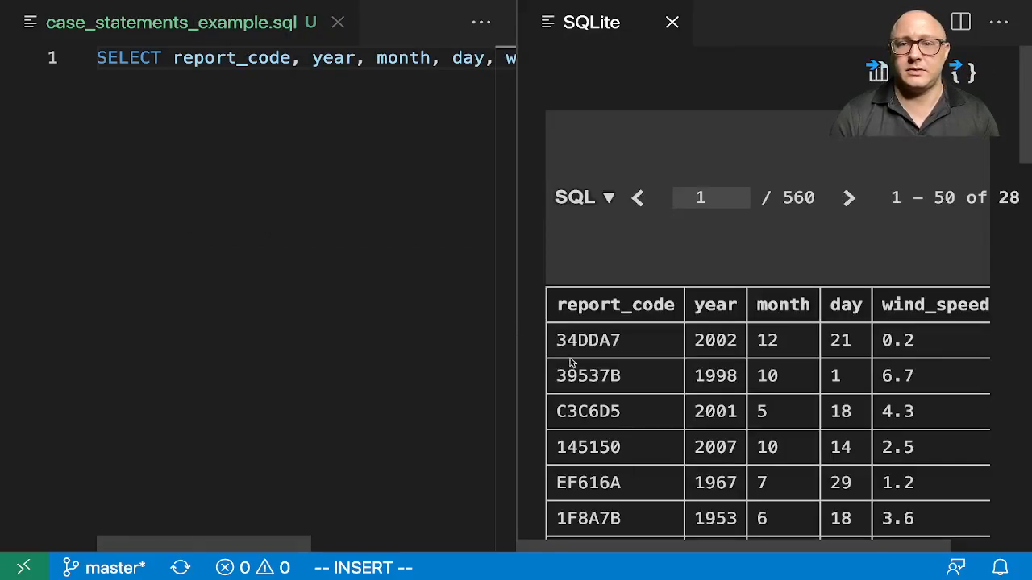
click(672, 22)
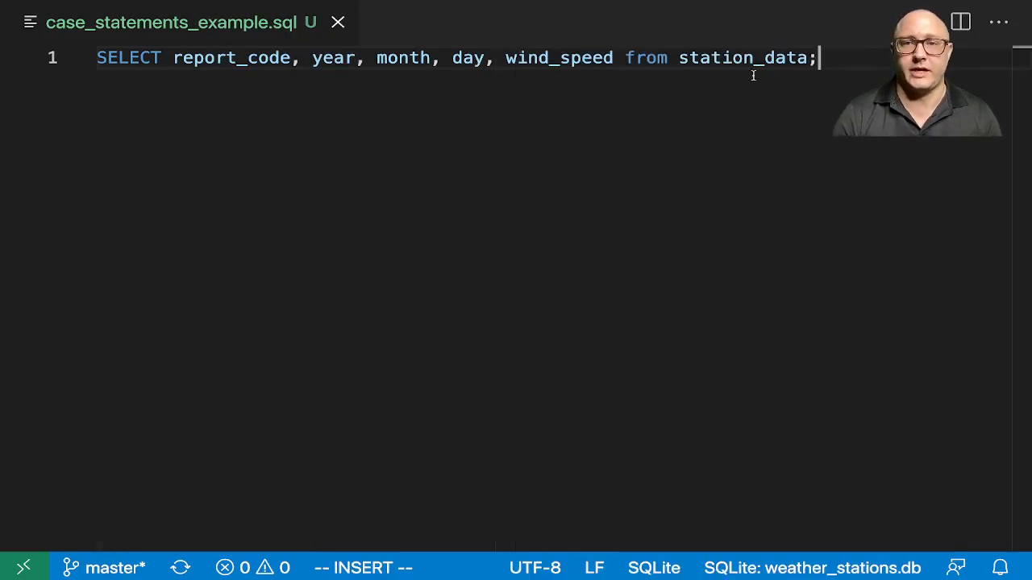
Step: Capitalise the FROM keyword and drop the trailing semicolon after station_data
double_click(659, 58)
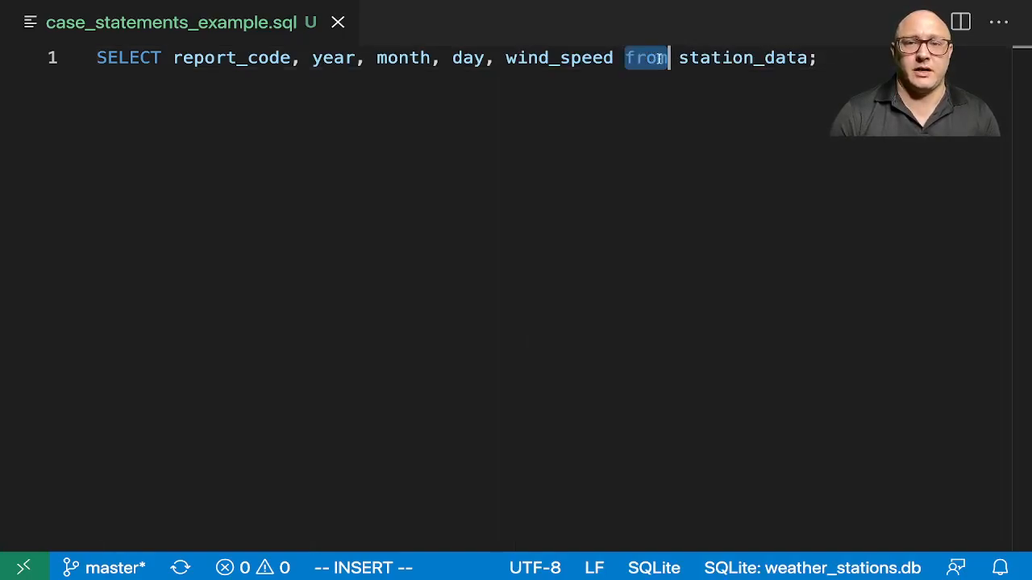
text(F)
key(Tab)
key(End)
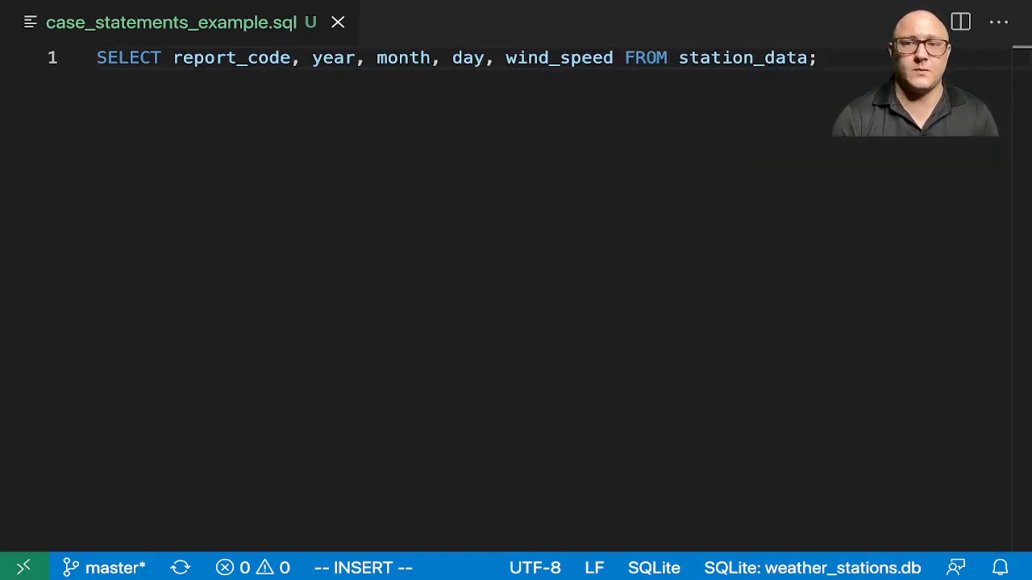
key(BackSpace)
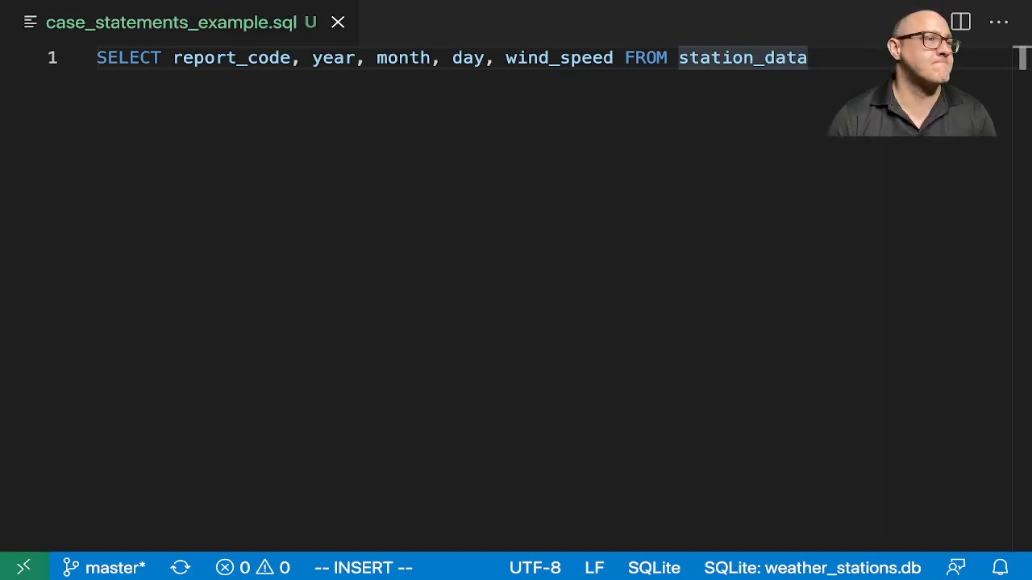
Step: Begin a CASE block with a first WHEN wind_speed condition returning 'HIGH'
key(Return)
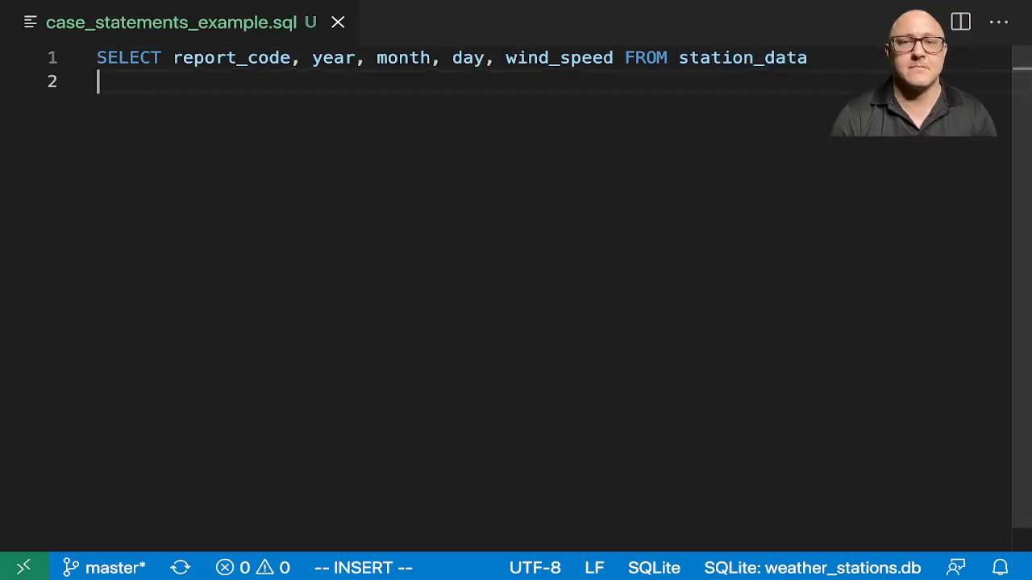
key(Return)
text(CASE)
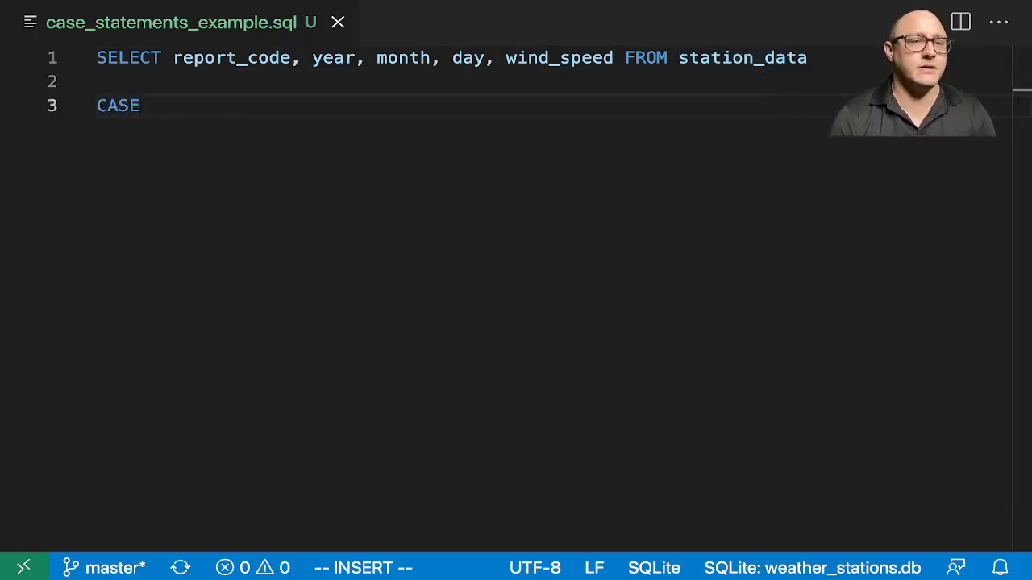
key(Return)
key(Tab)
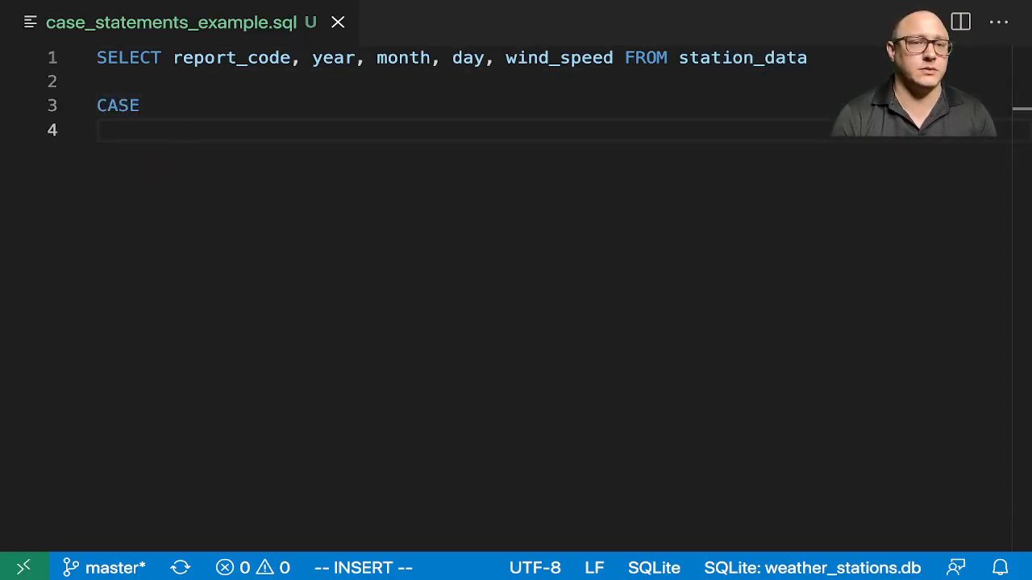
text(WHEN)
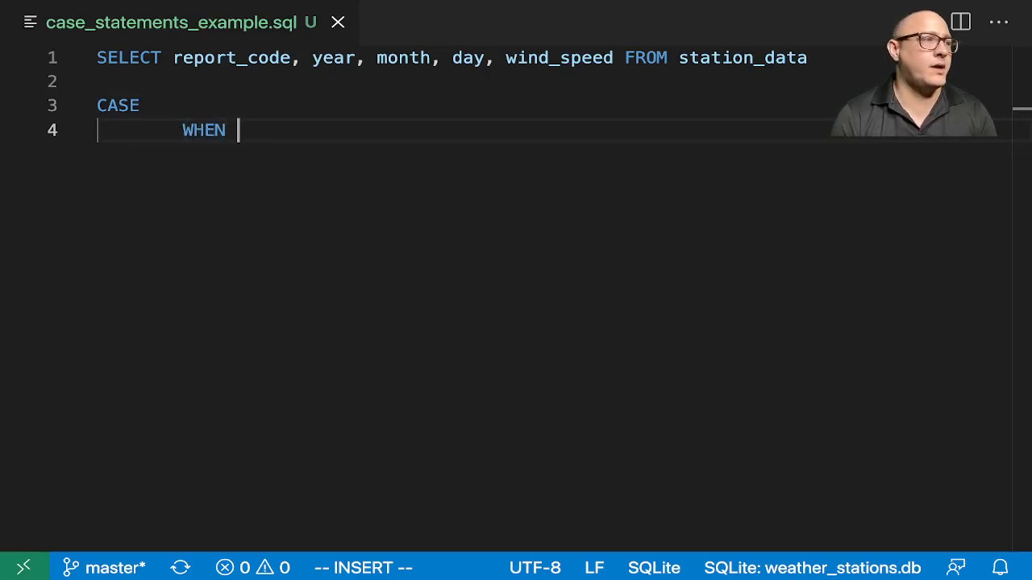
text( wind)
key(Tab)
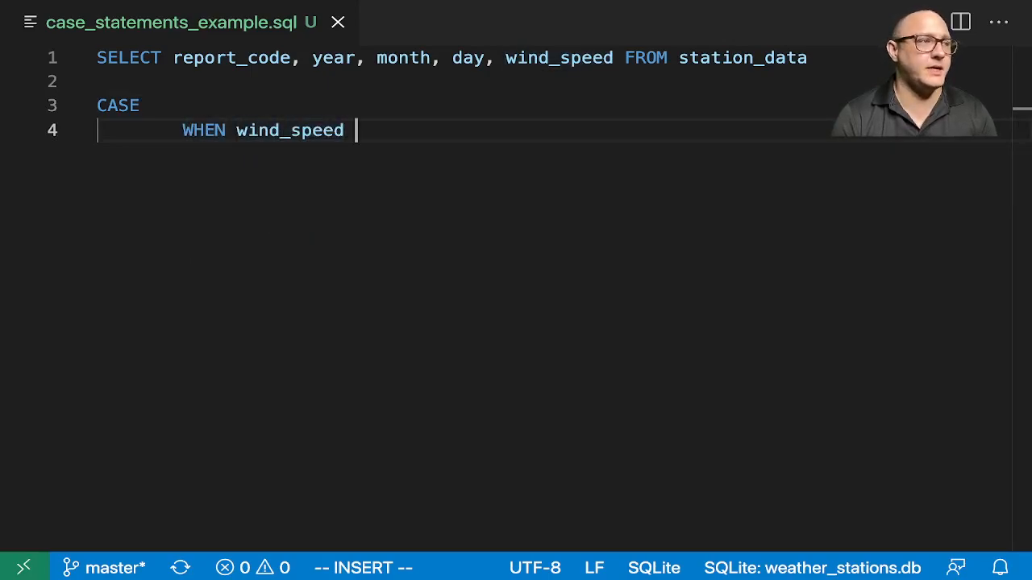
text(>=)
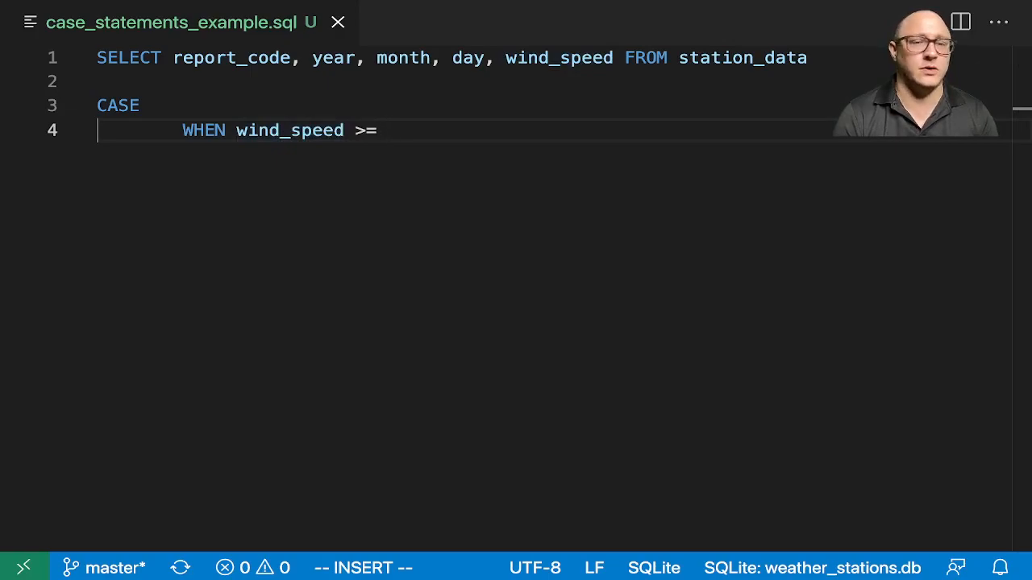
text( 5)
key(BackSpace)
text(40)
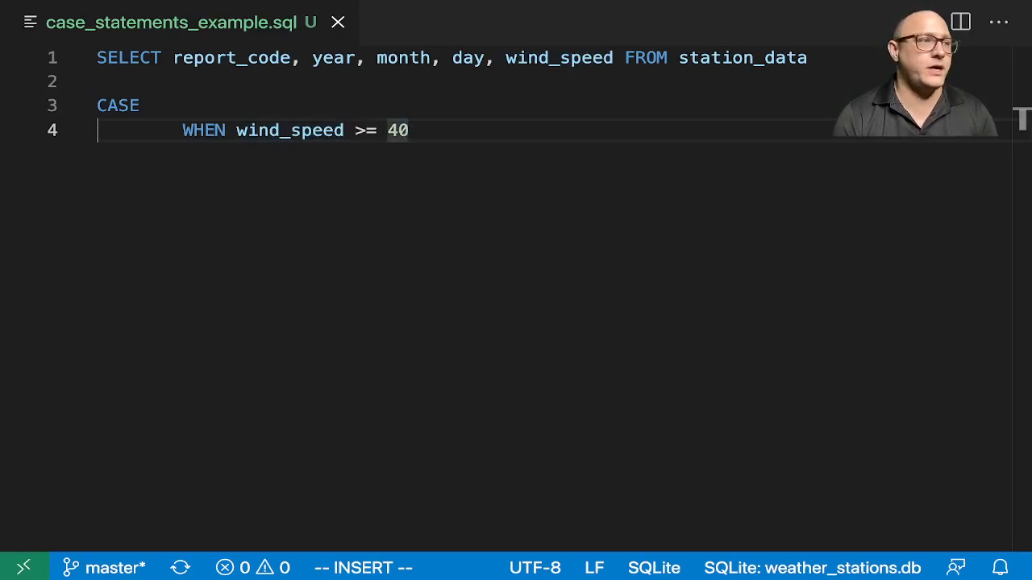
text( THEN)
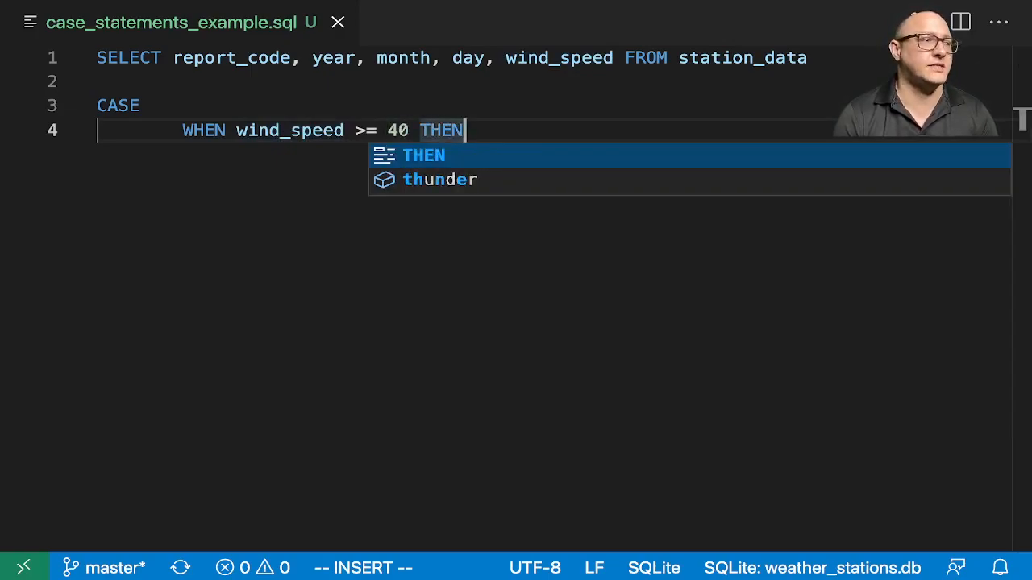
text( 'HIGH')
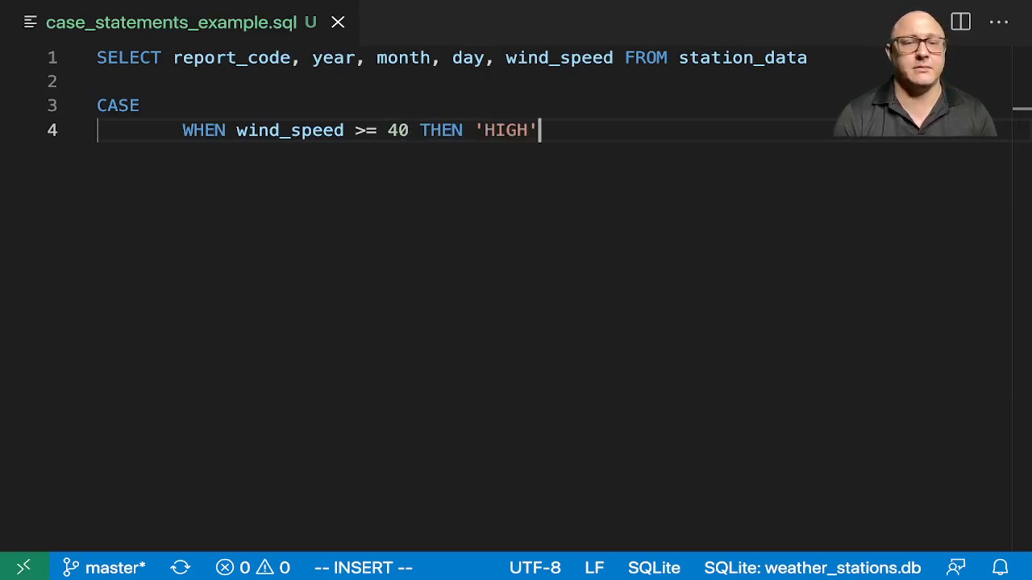
key(Return)
text(WHEN)
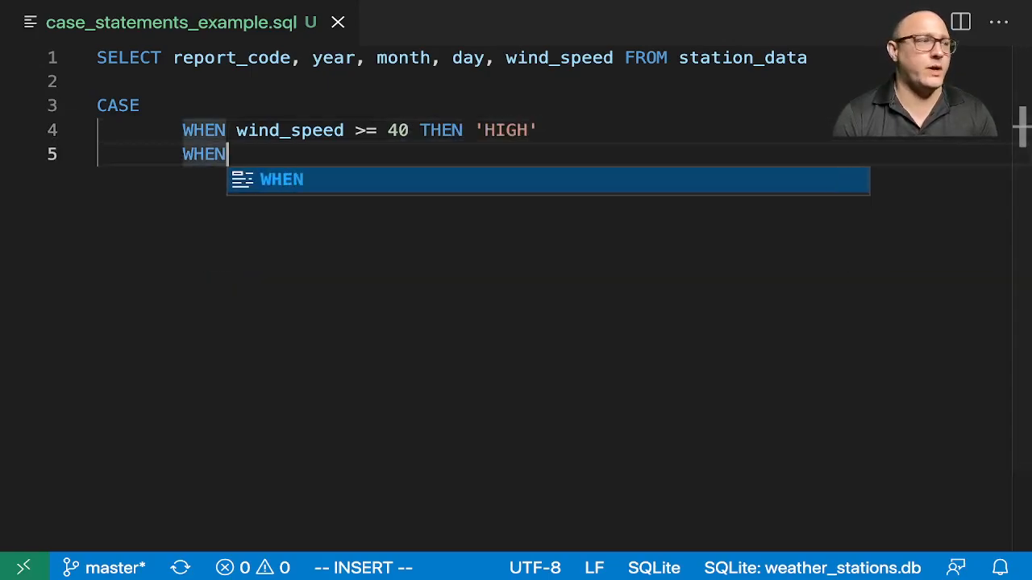
text( wind)
key(Tab)
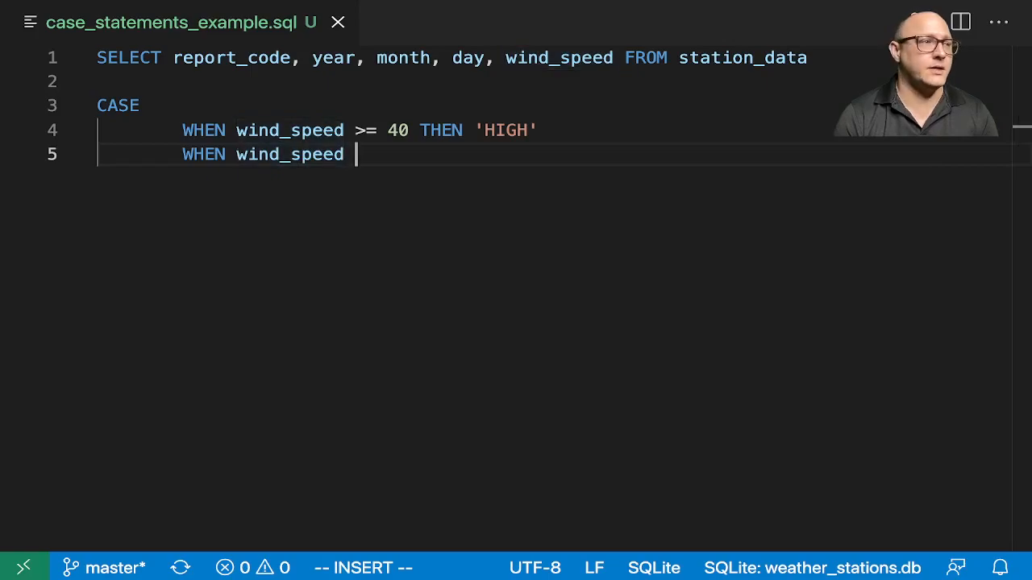
text(>= 4)
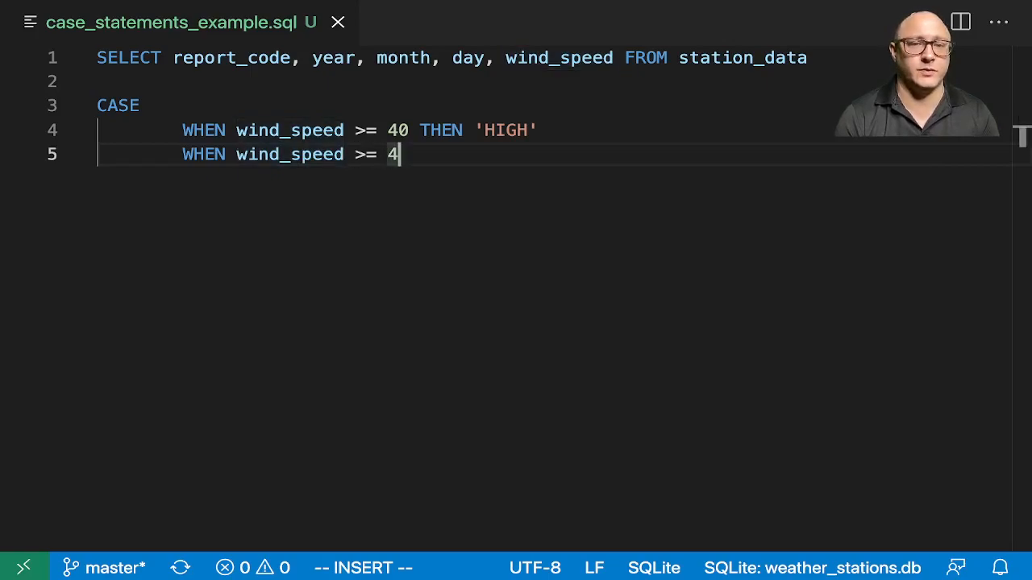
key(BackSpace)
text(30 THEN)
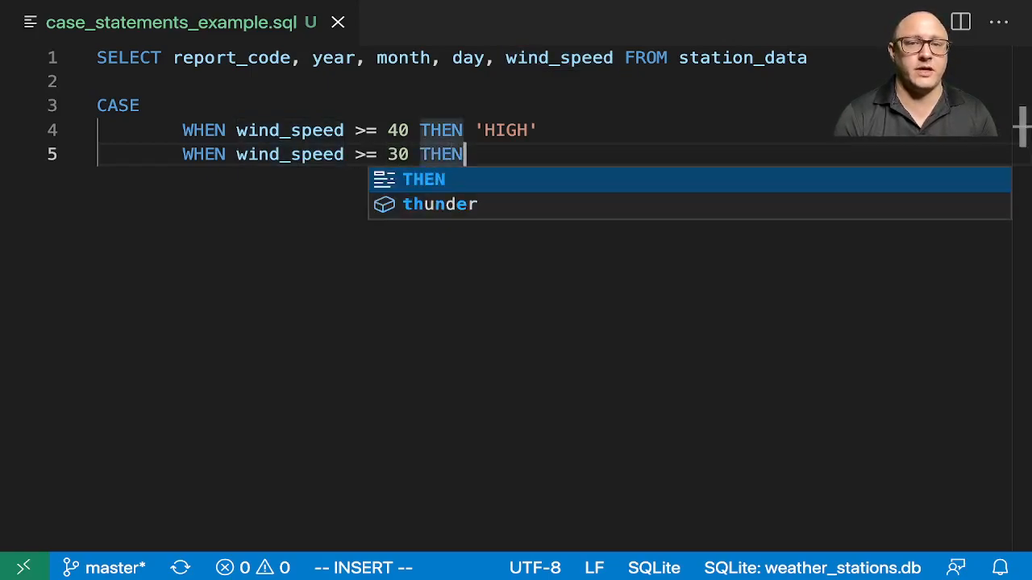
text( 'ME)
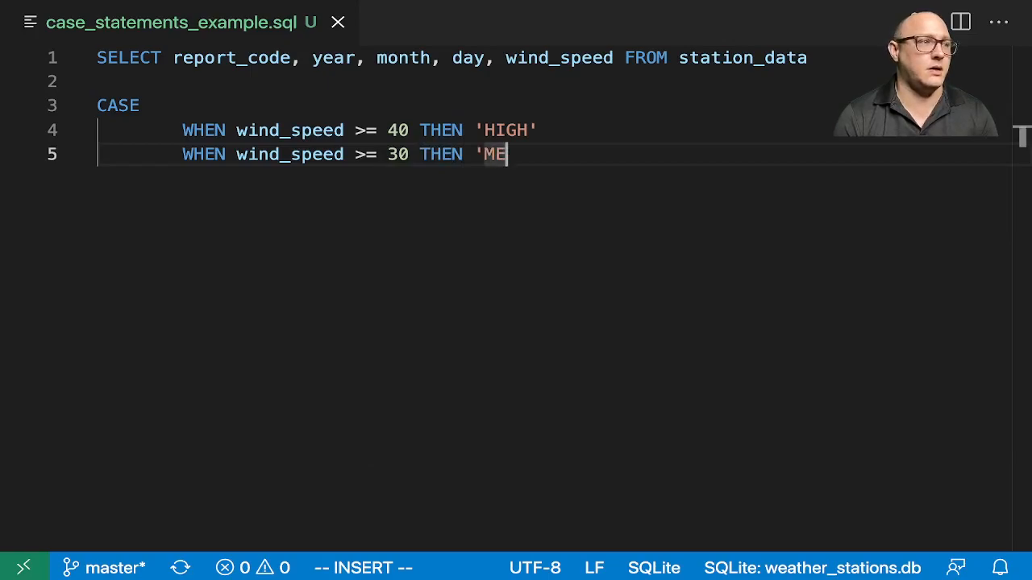
text(D)
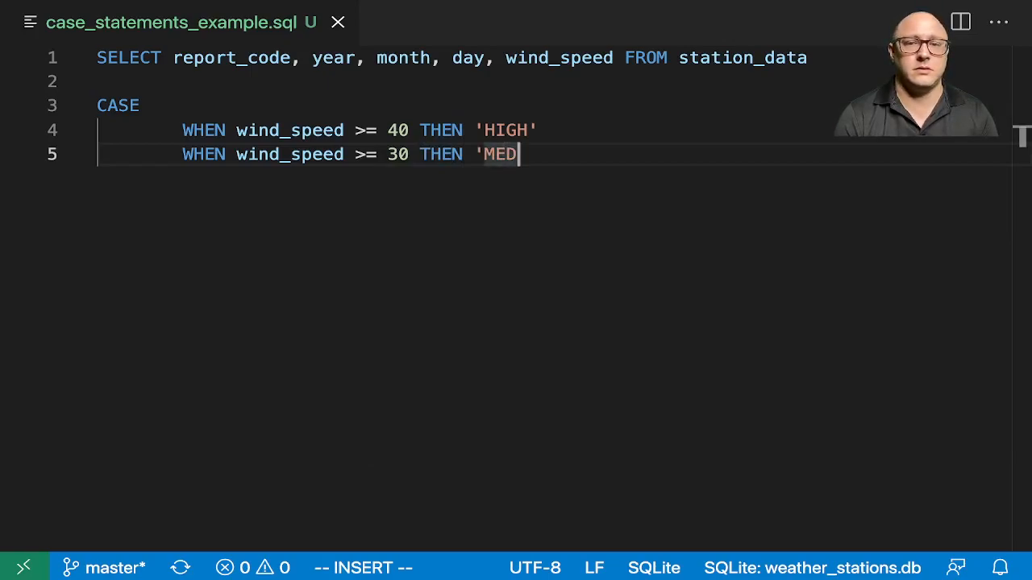
Step: Add the 'MODERATE' condition, an ELSE 'LOW' fallback and the closing END
key(BackSpace)
key(BackSpace)
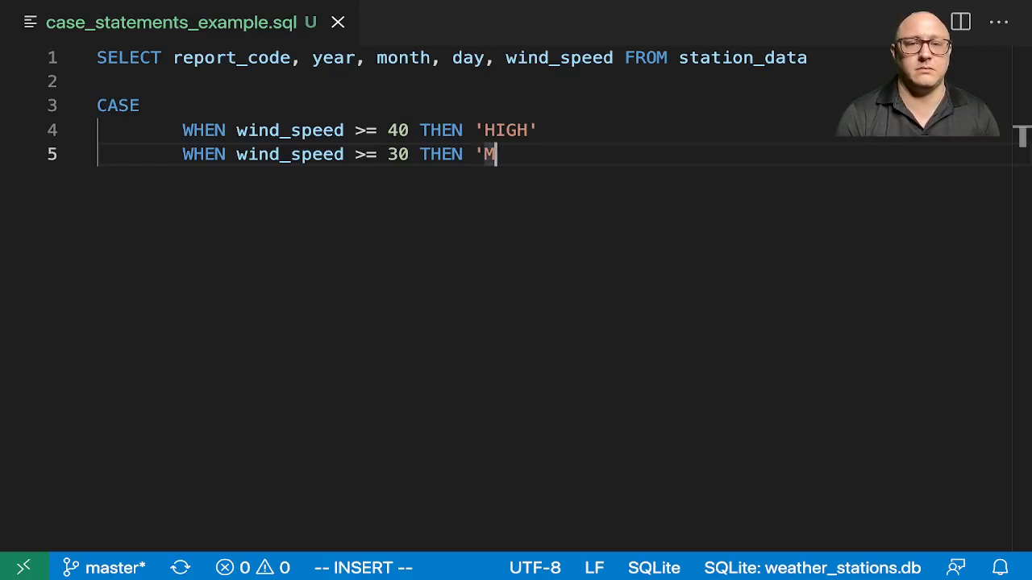
text(ODERATE')
key(ctrl+Left)
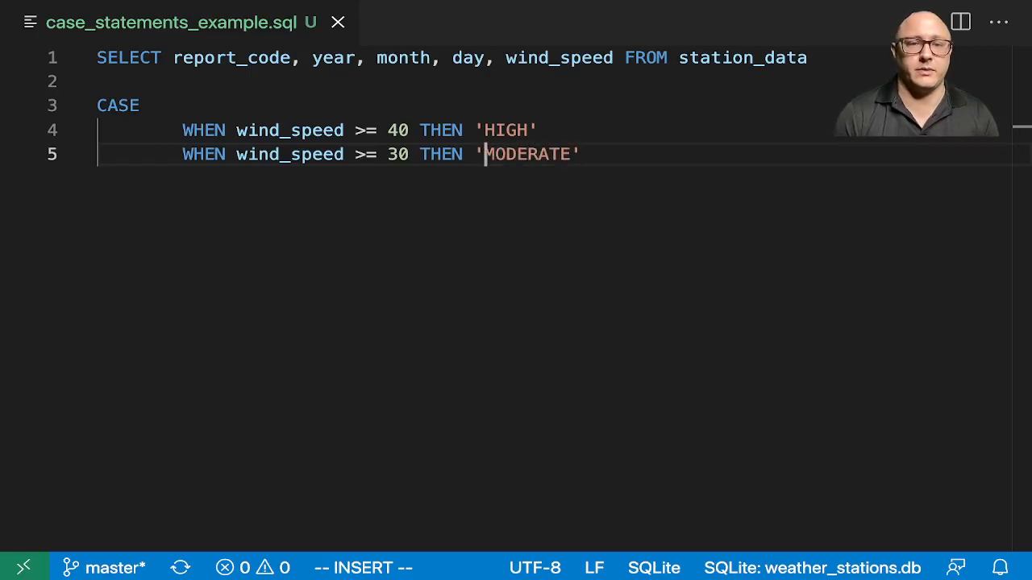
key(ctrl+Left)
key(ctrl+Left)
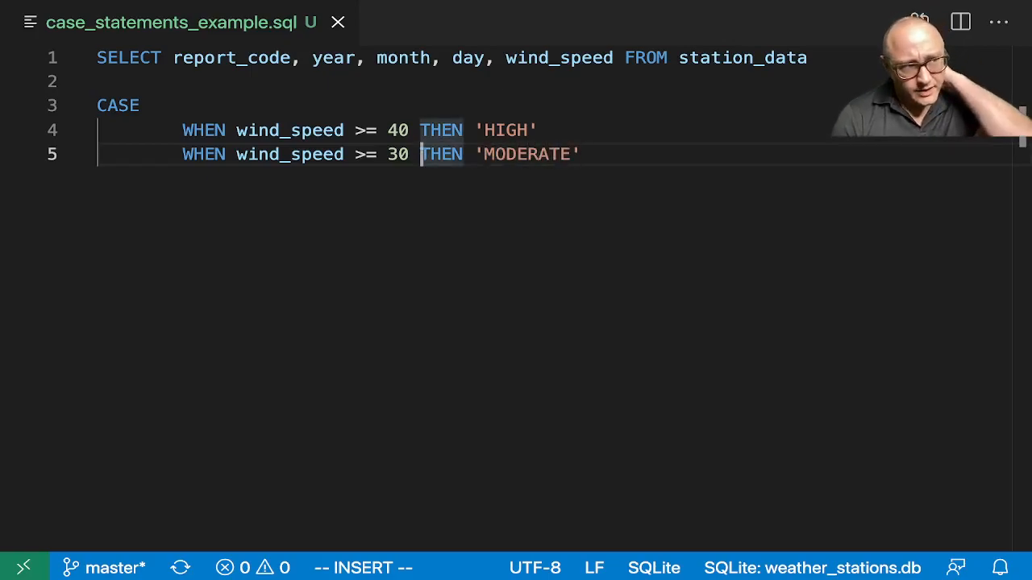
text(AN)
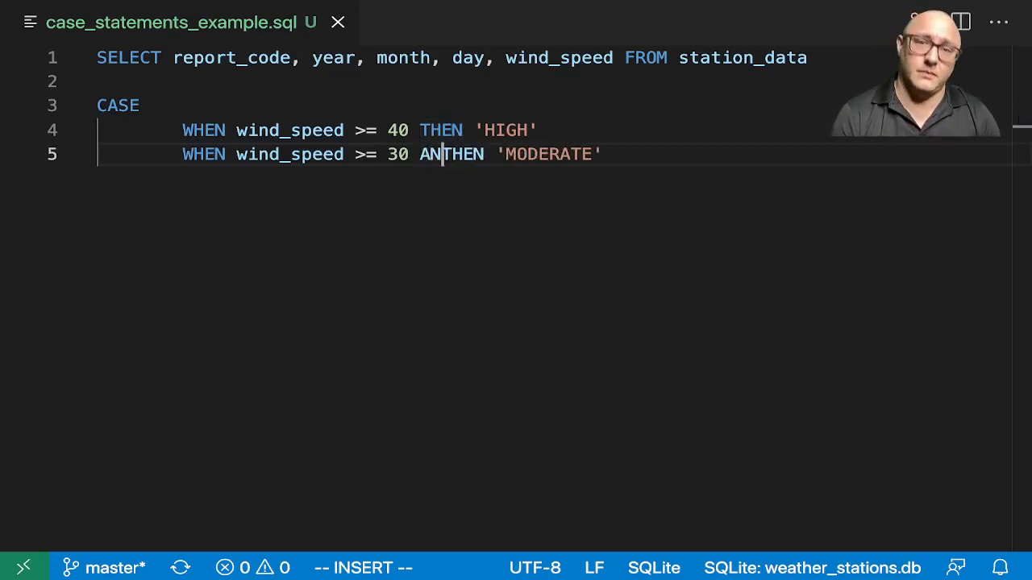
text(D )
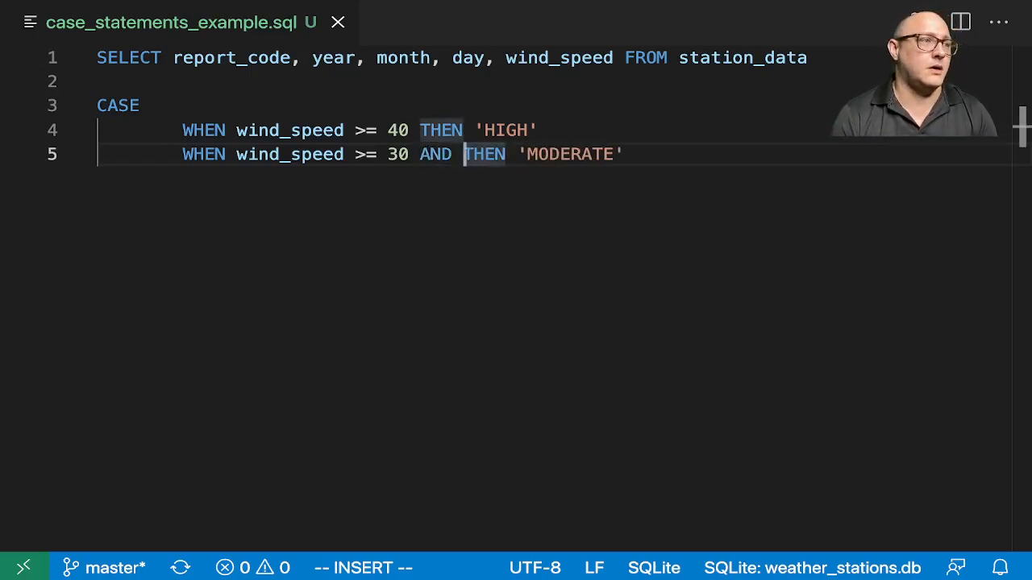
text(widn)
key(BackSpace)
key(BackSpace)
key(BackSpace)
key(BackSpace)
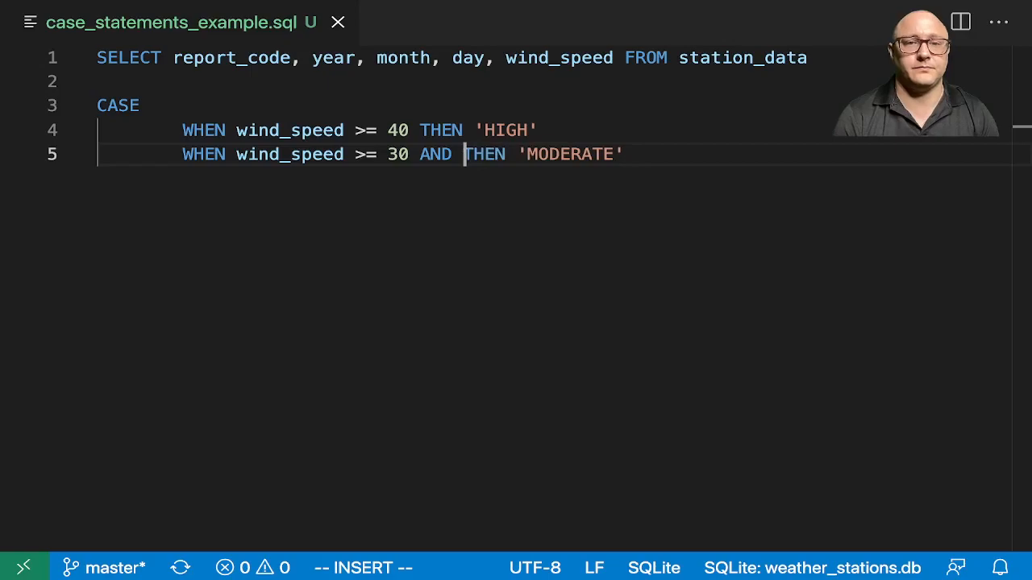
text(wind)
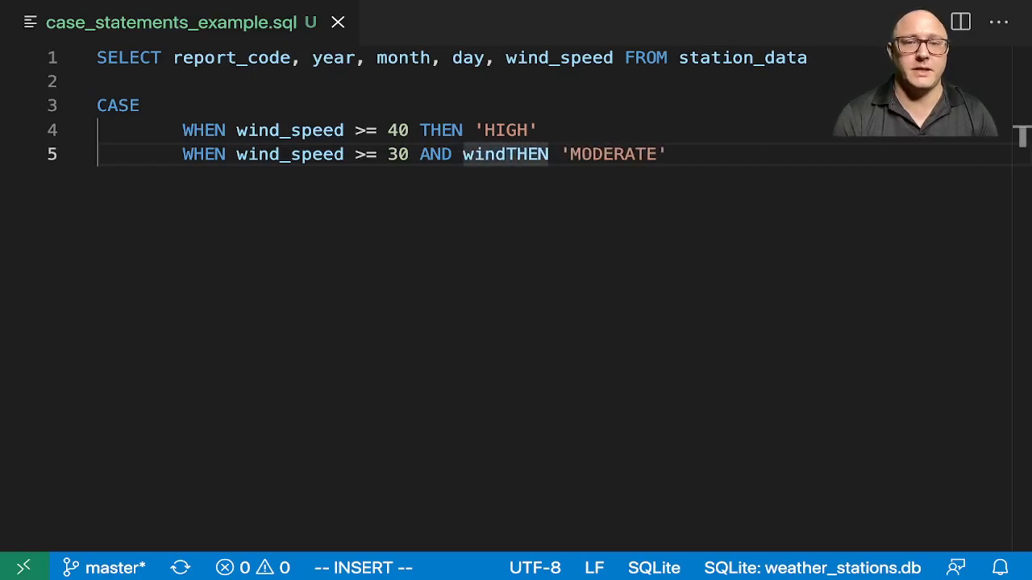
key(BackSpace)
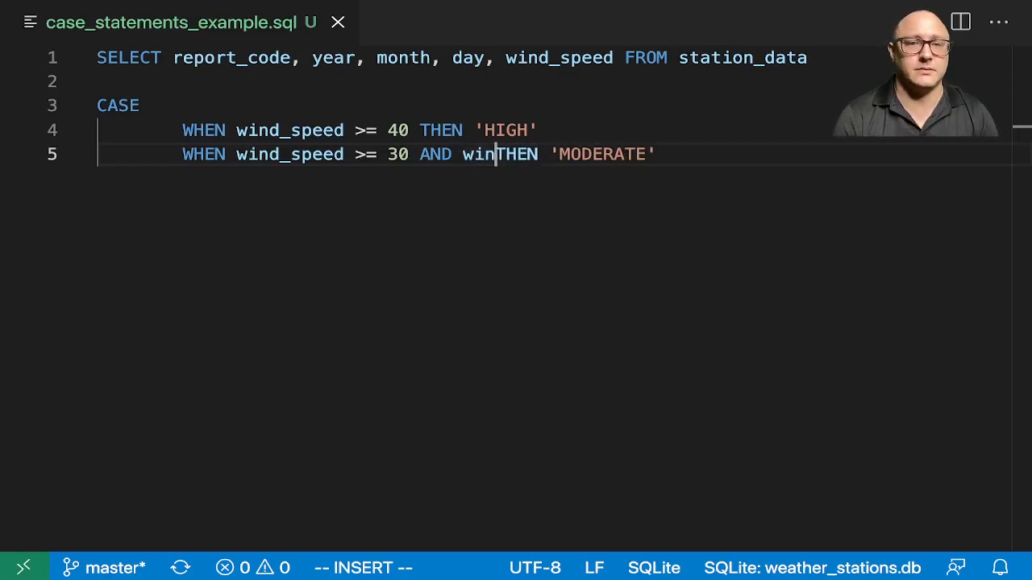
key(BackSpace)
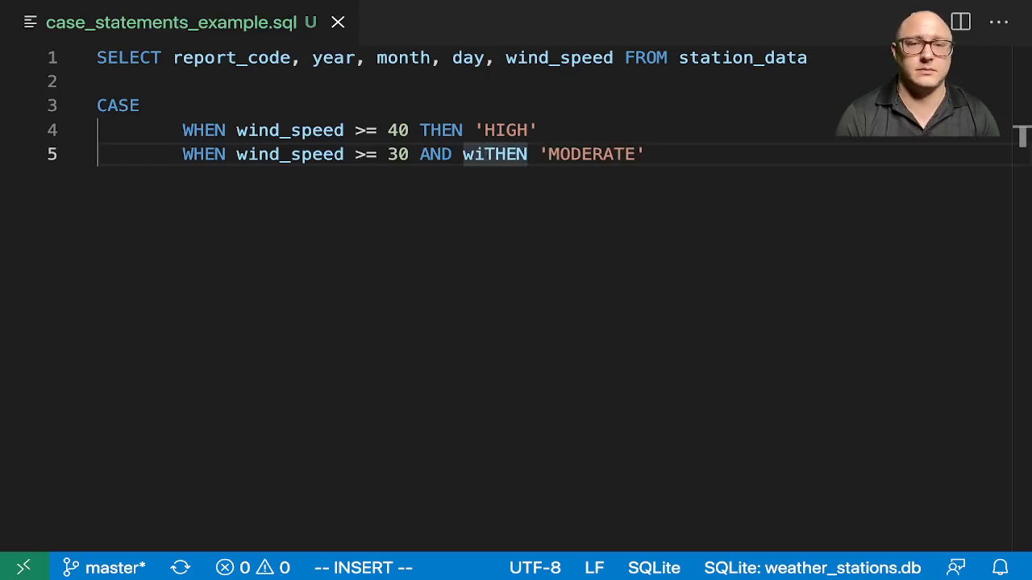
text(nd_speed )
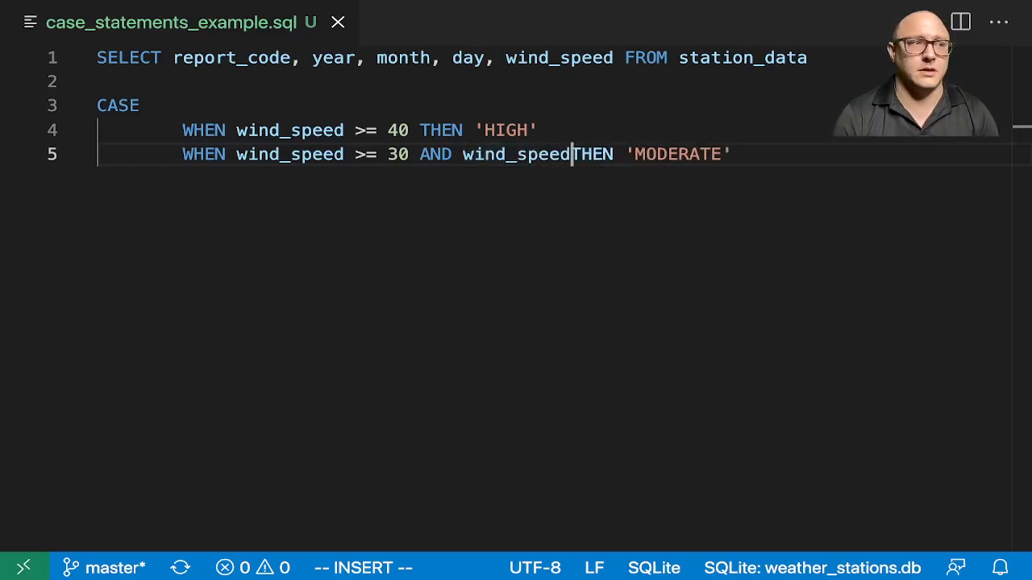
text(< 4)
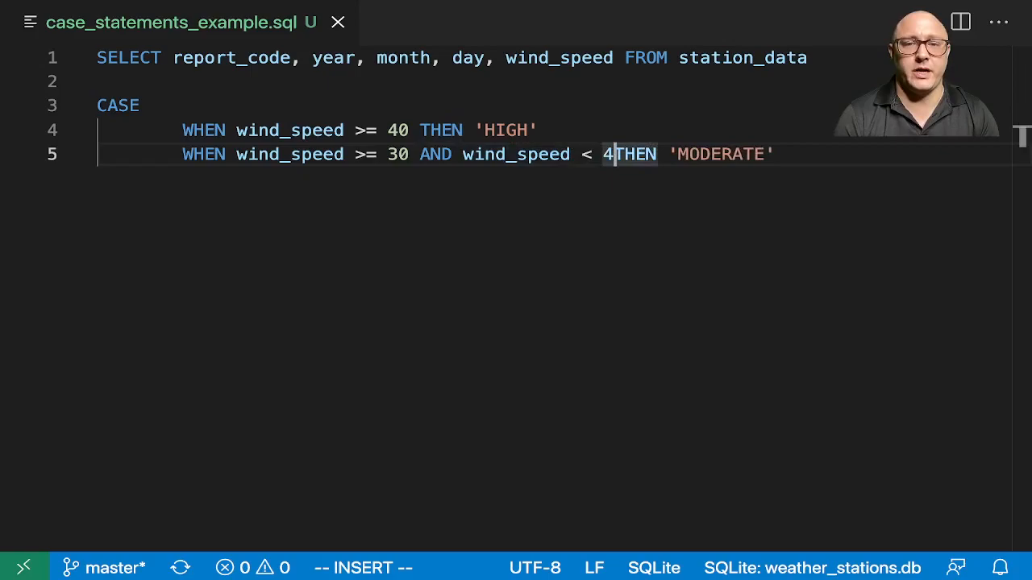
text(0)
key(End)
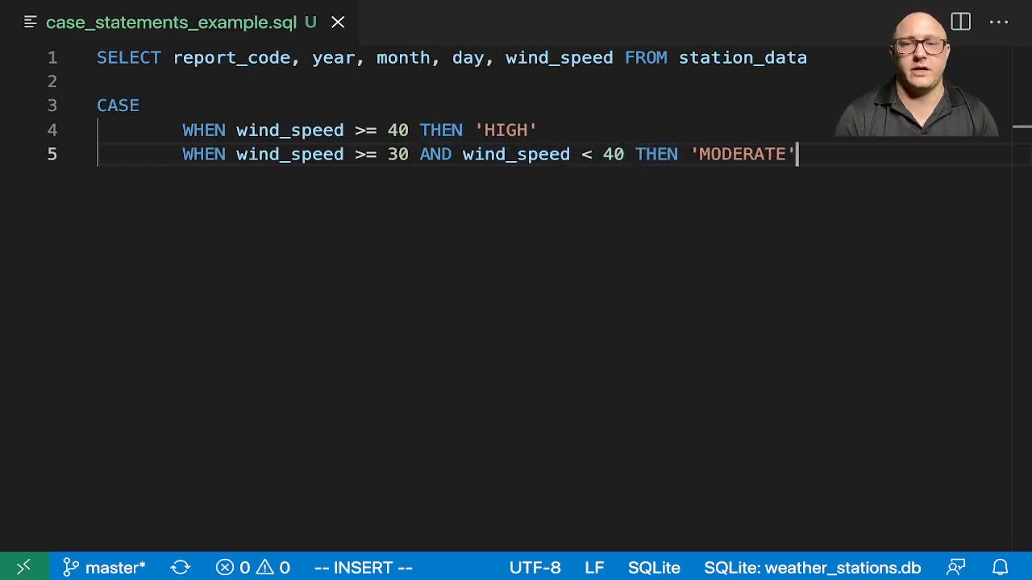
key(Return)
text(ELSE )
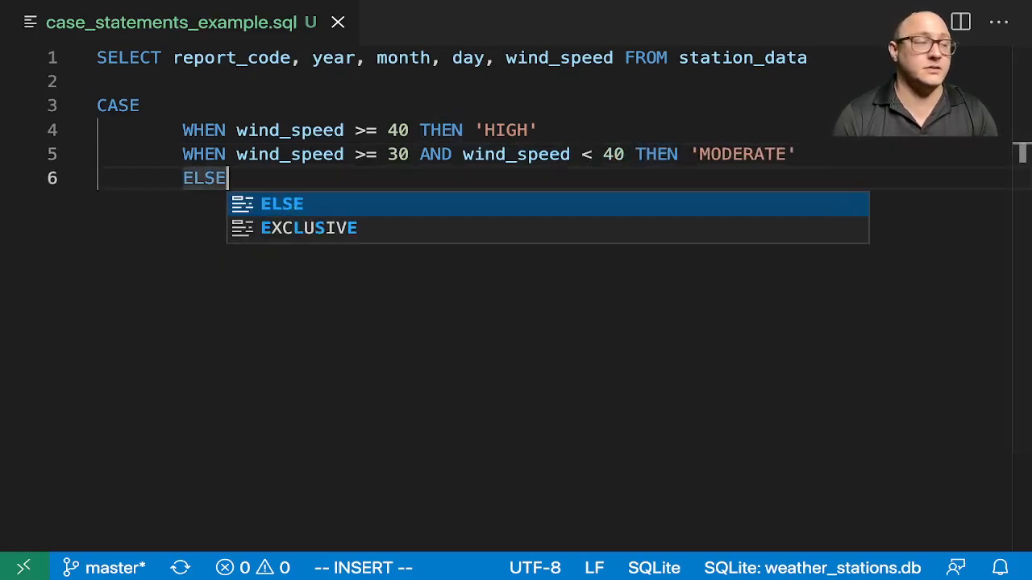
text('LOW')
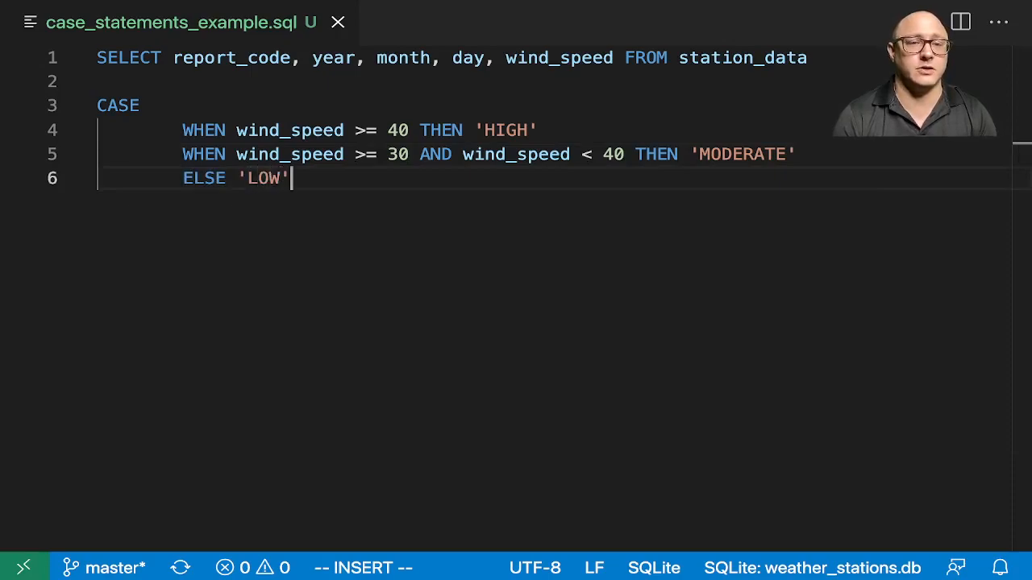
key(Return)
key(BackSpace)
text(END)
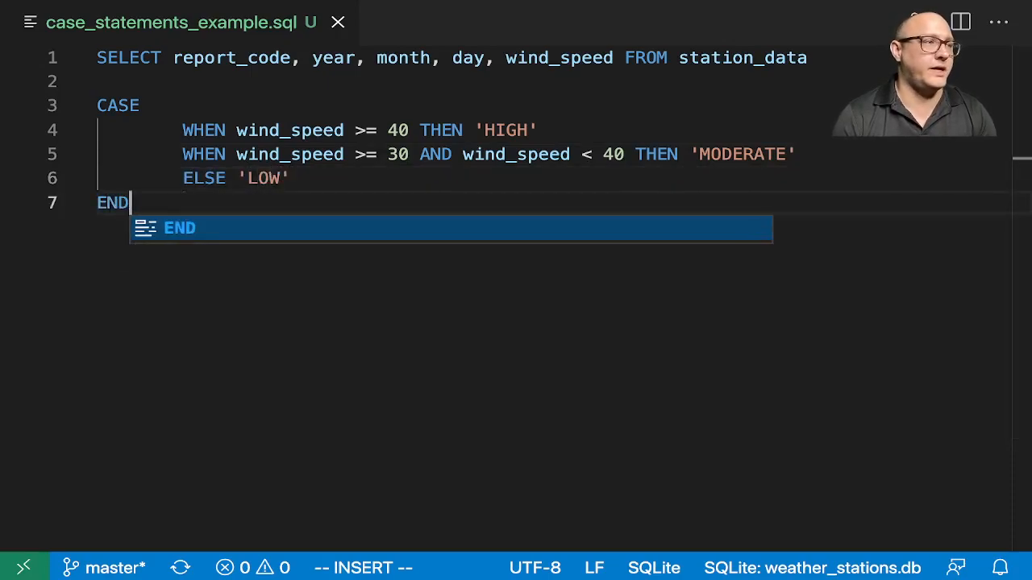
key(Return)
key(Return)
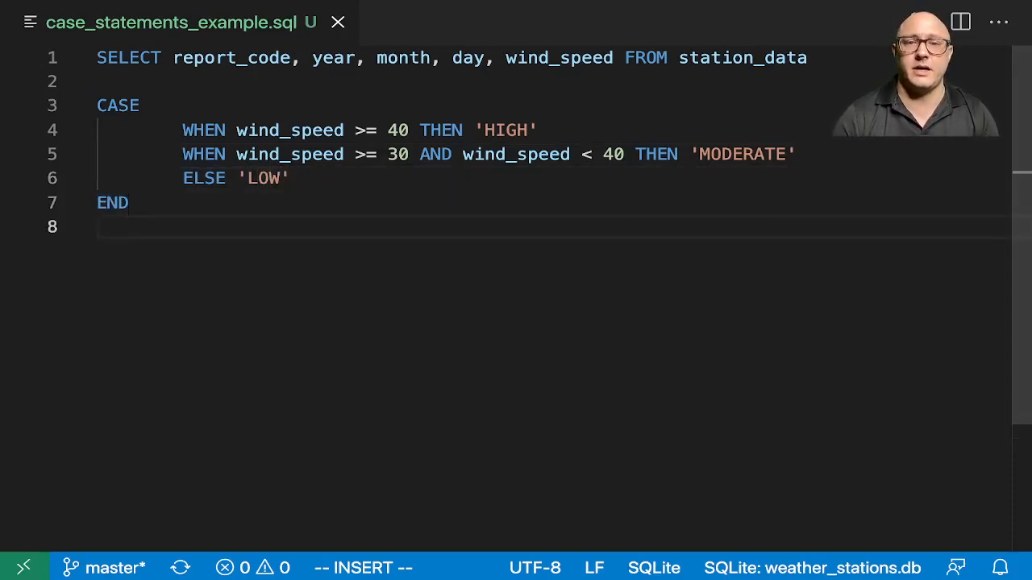
Step: Move FROM station_data below END, alias the CASE as wind_severity and add LIMIT 10;
click(625, 58)
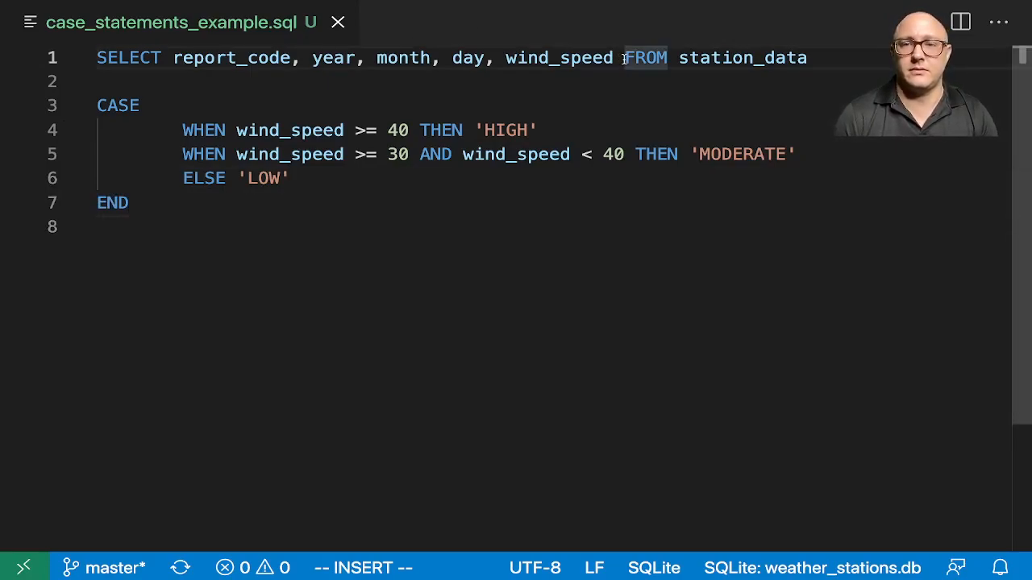
key(shift+End)
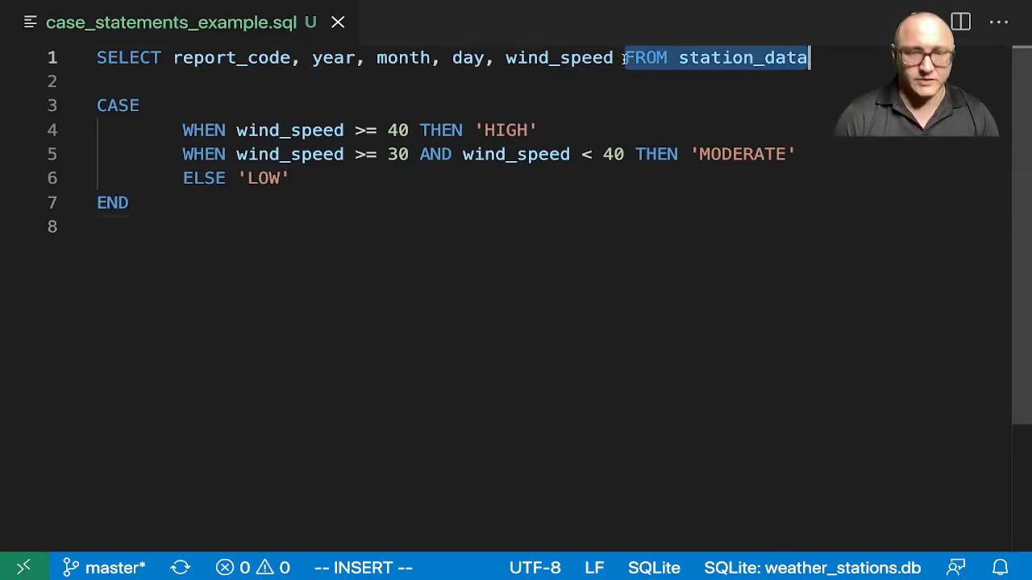
key(BackSpace)
key(BackSpace)
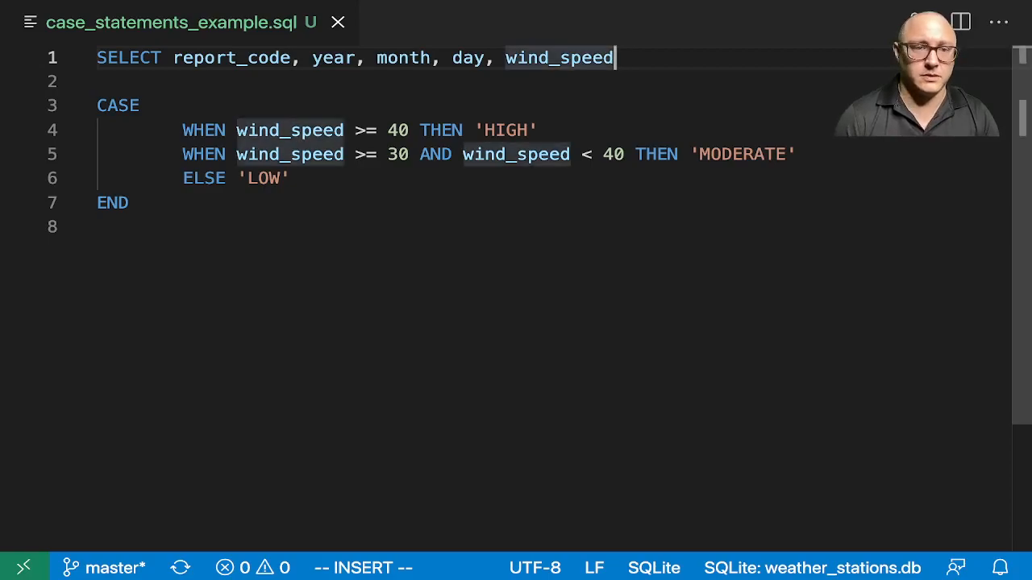
key(ctrl+End)
key(Return)
text(FROM station_data)
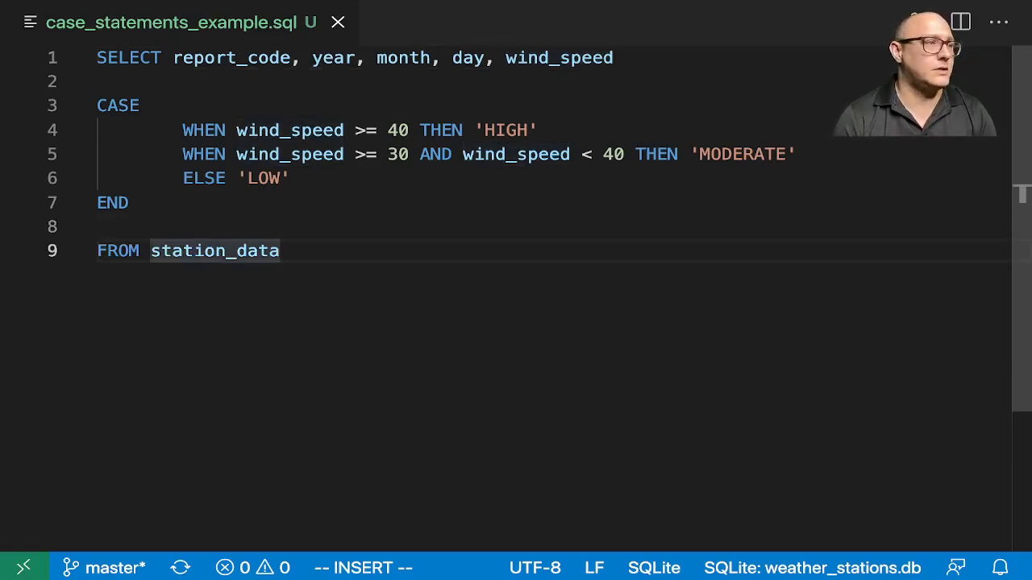
key(Up)
key(Up)
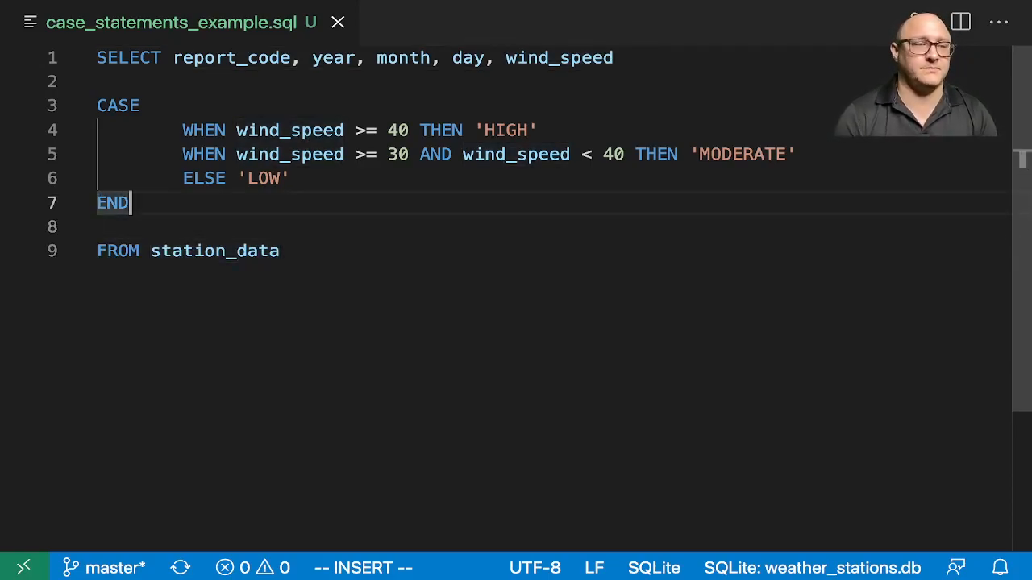
text( as wind_s)
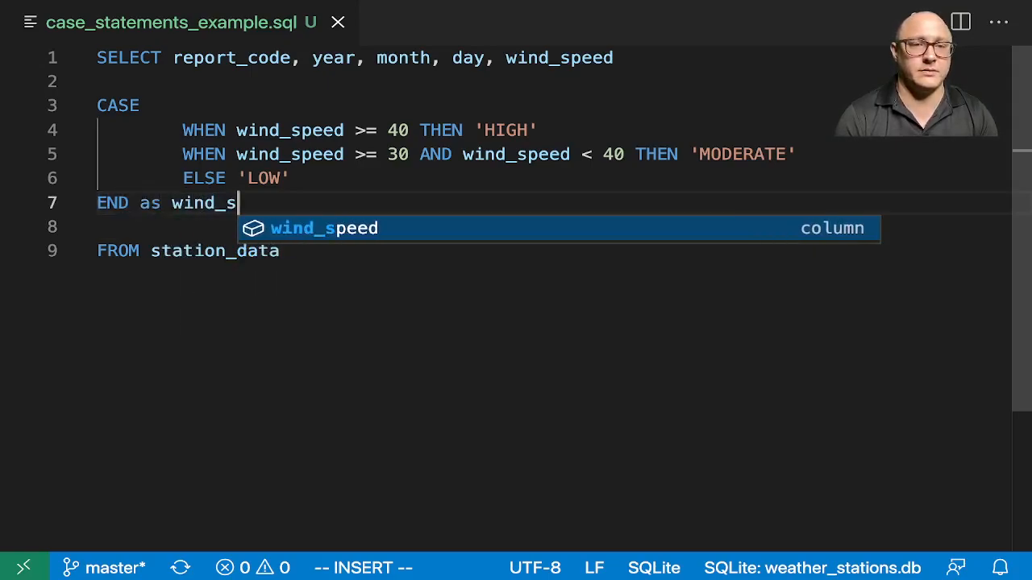
text(everity)
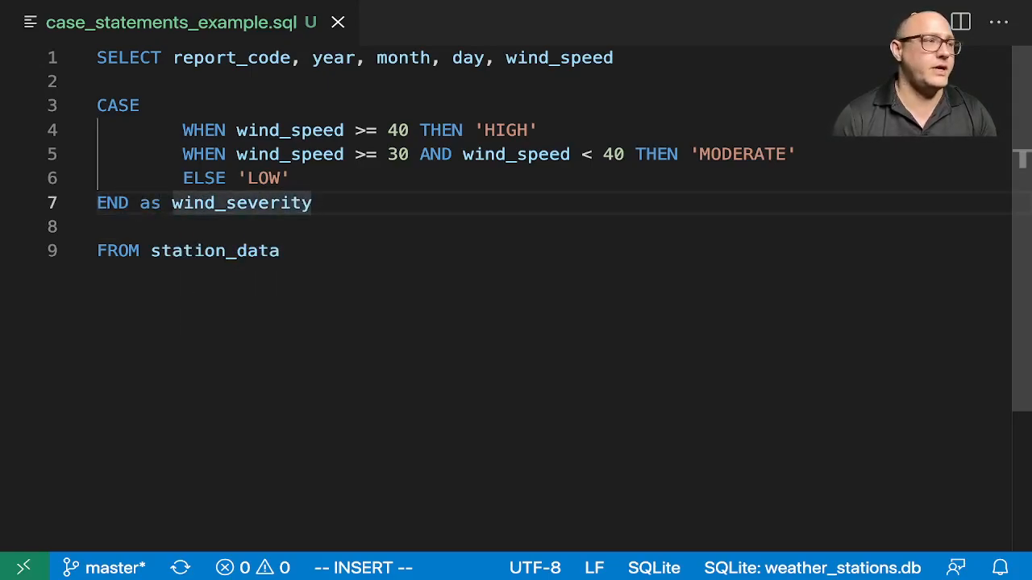
key(Down)
key(BackSpace)
key(Down)
key(Return)
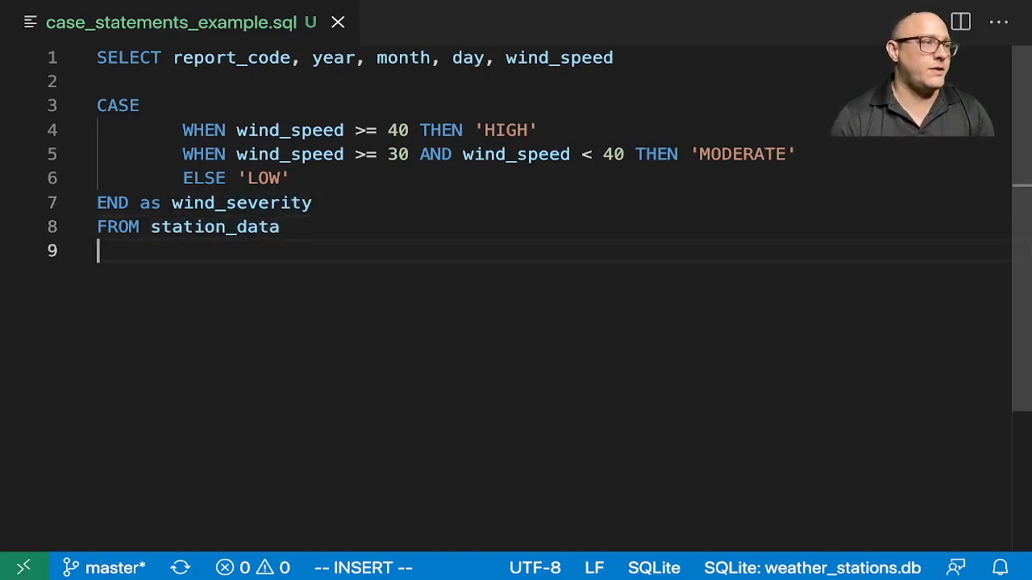
text(LIMIT )
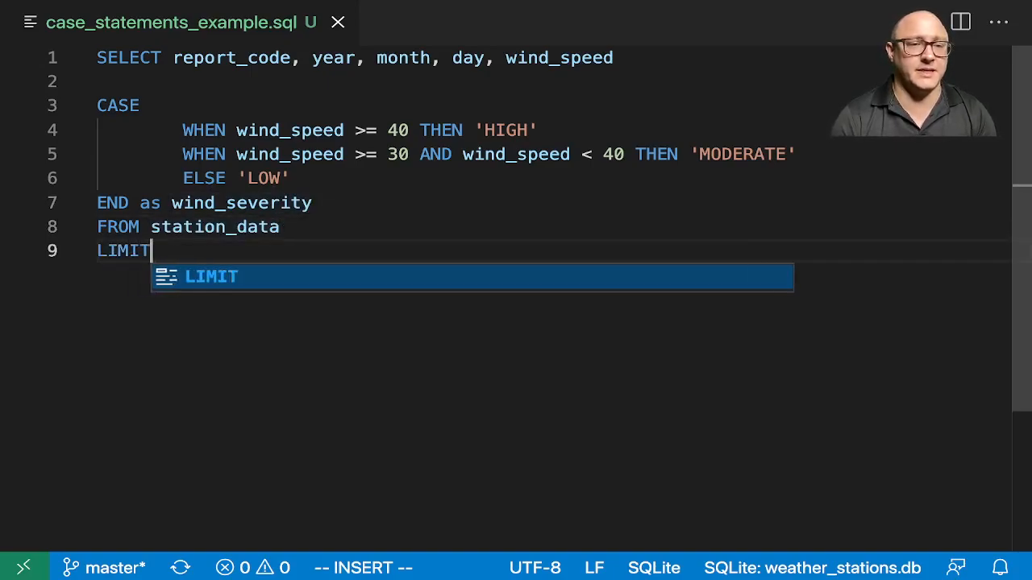
text(10;)
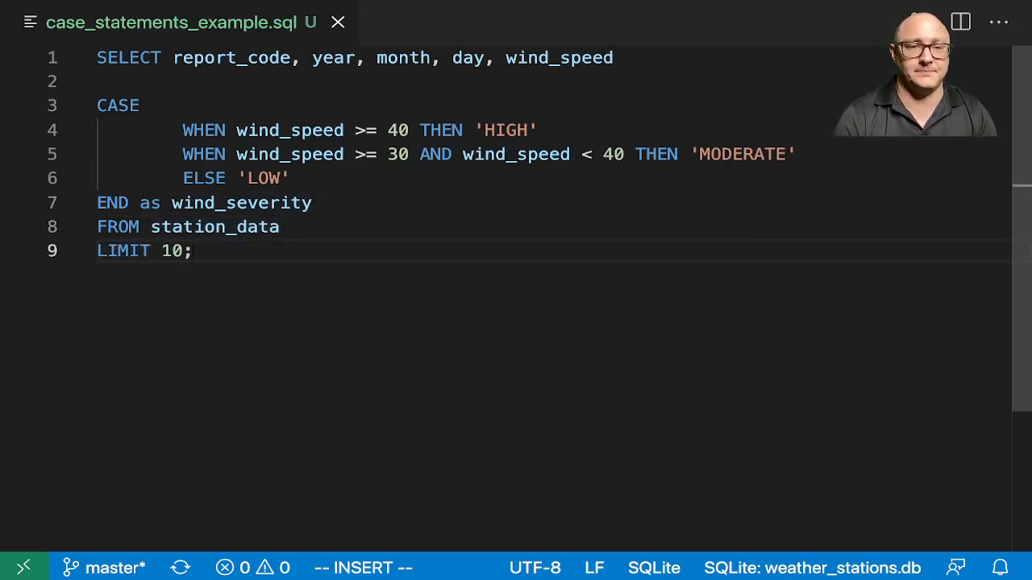
Step: Add the missing comma after wind_speed on line 1, rerun successfully and close the results
key(ctrl+shift+q)
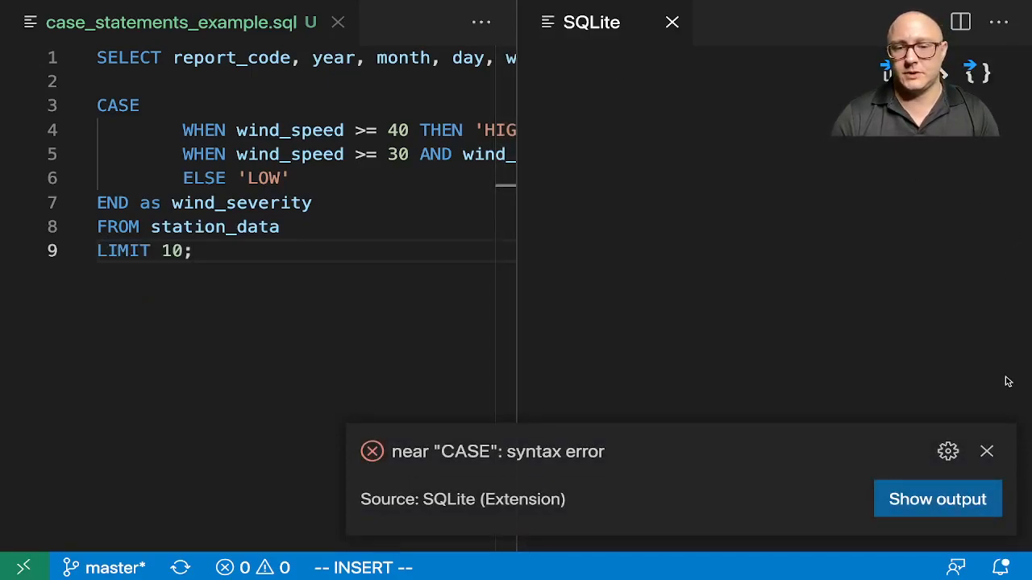
click(989, 452)
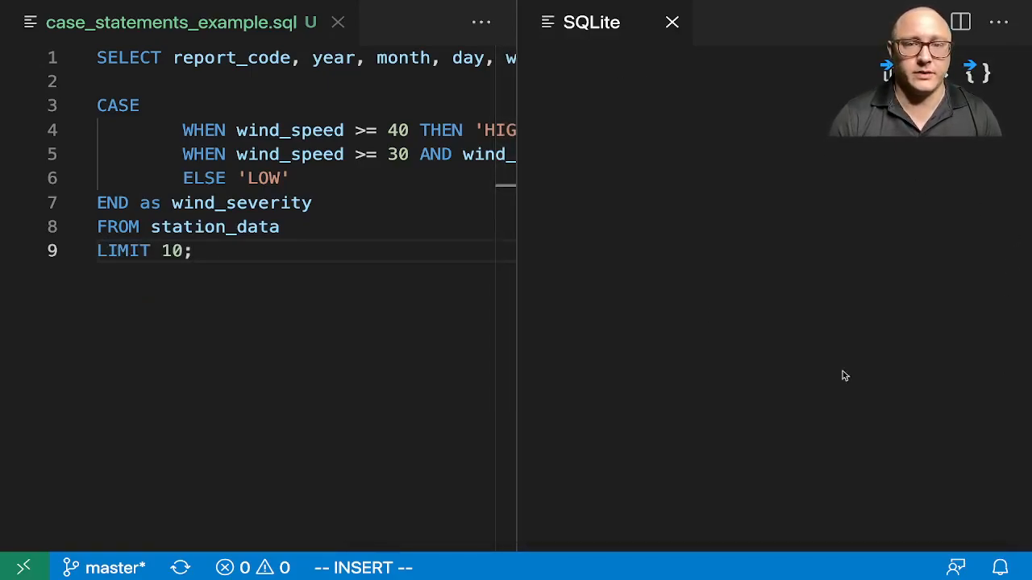
scroll(372, 194, right, 5)
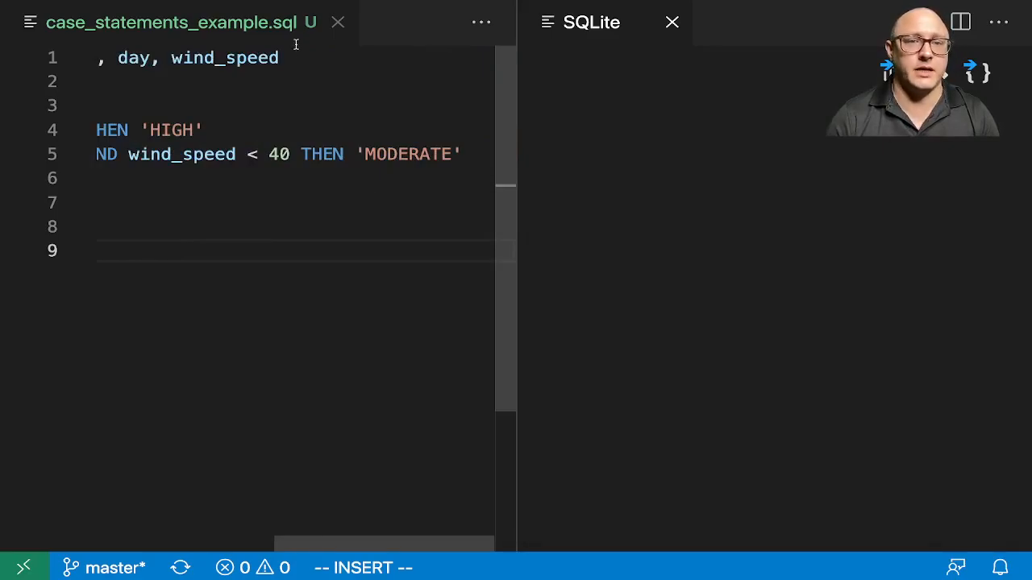
key(ctrl+Home)
key(End)
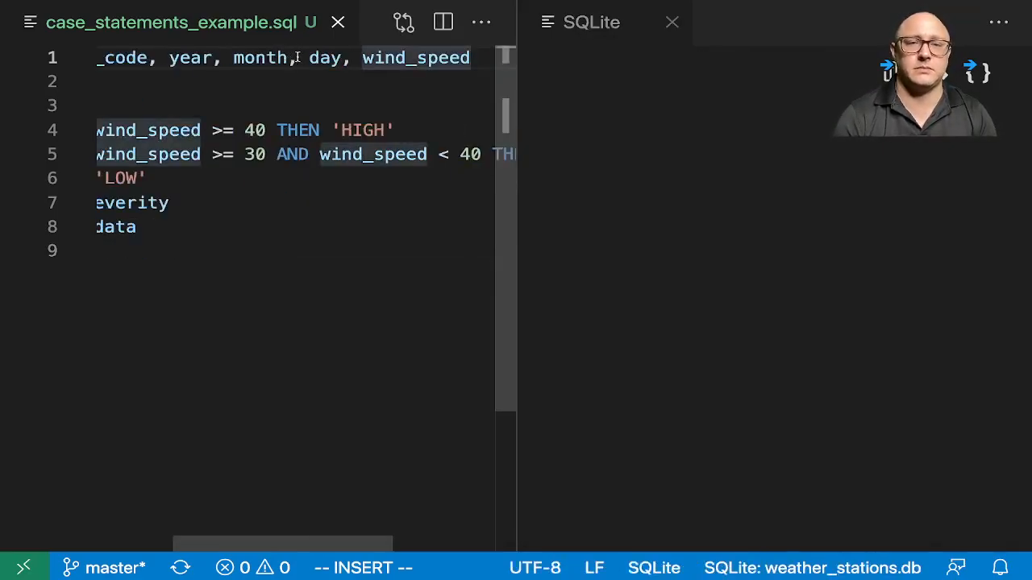
text(,)
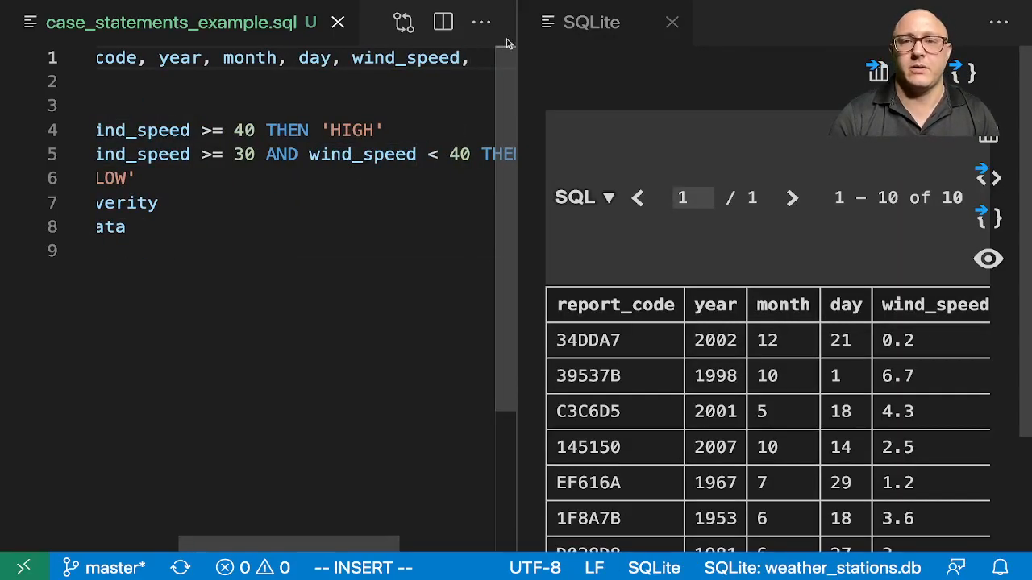
click(672, 22)
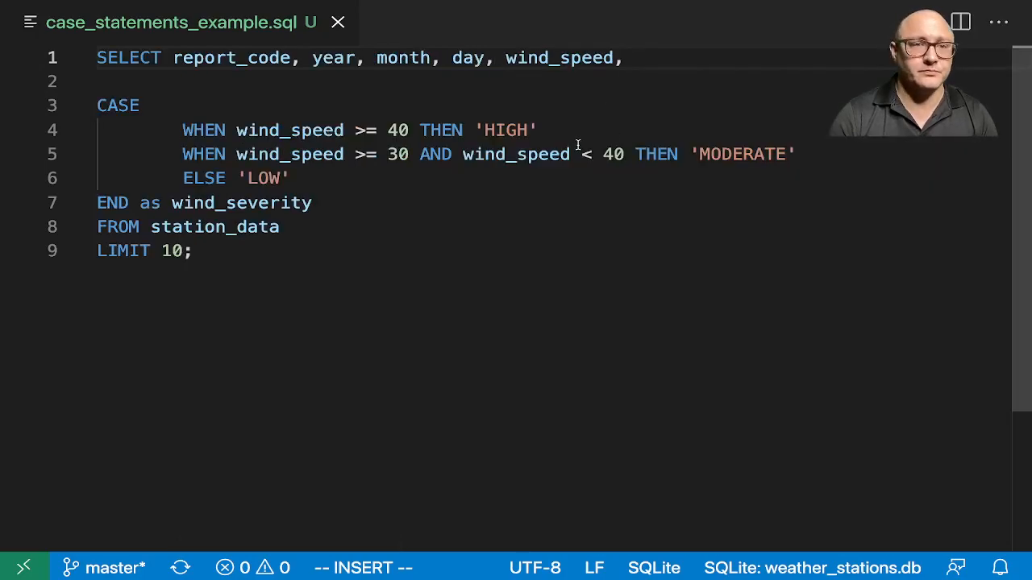
Step: Delete the blank line before CASE and capitalise the alias keyword AS
click(116, 77)
key(BackSpace)
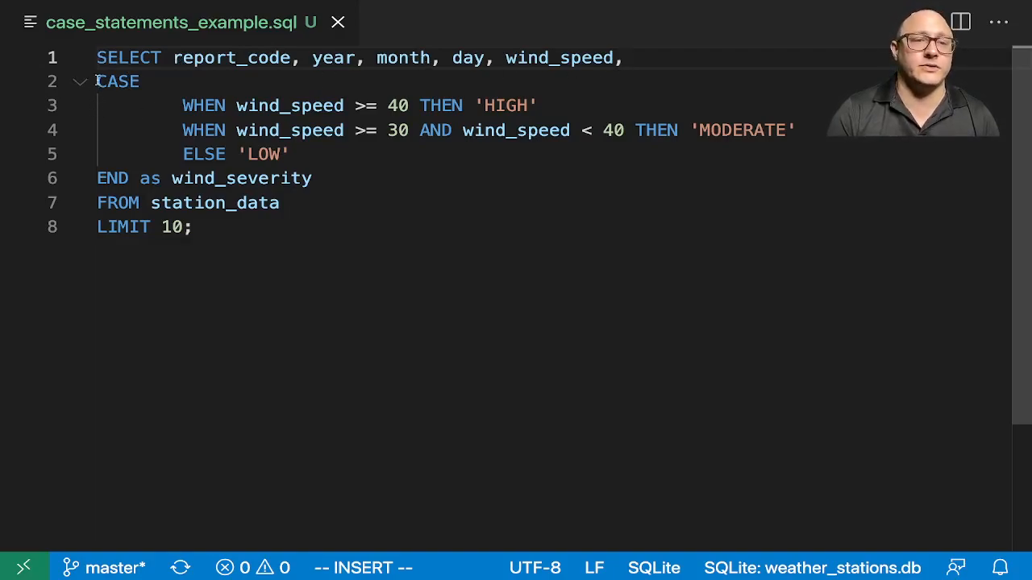
mouse_move(95, 81)
mouse_down()
mouse_move(188, 91)
mouse_move(332, 172)
mouse_up()
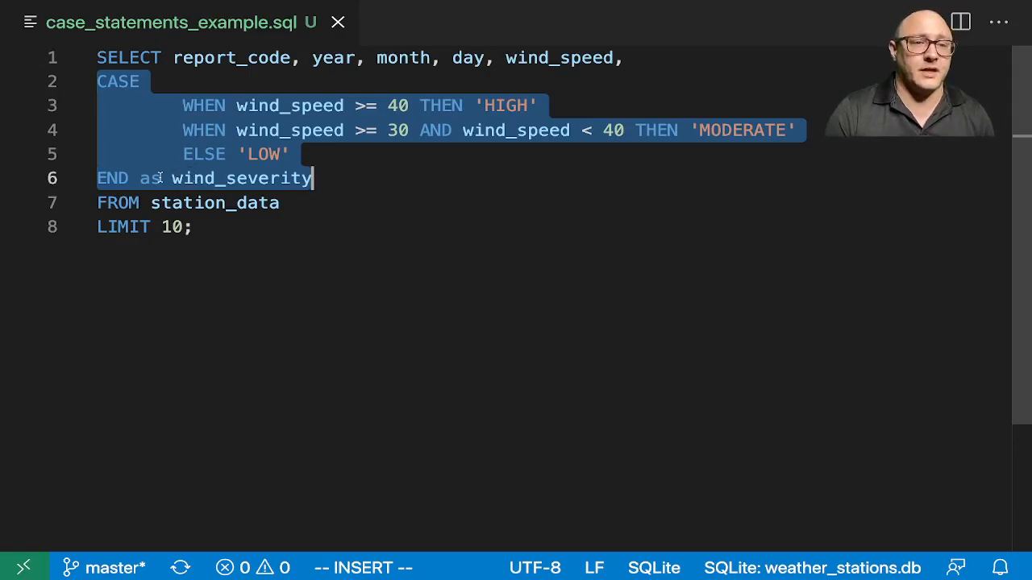
key(Left)
key(Left)
key(Left)
key(Left)
key(Left)
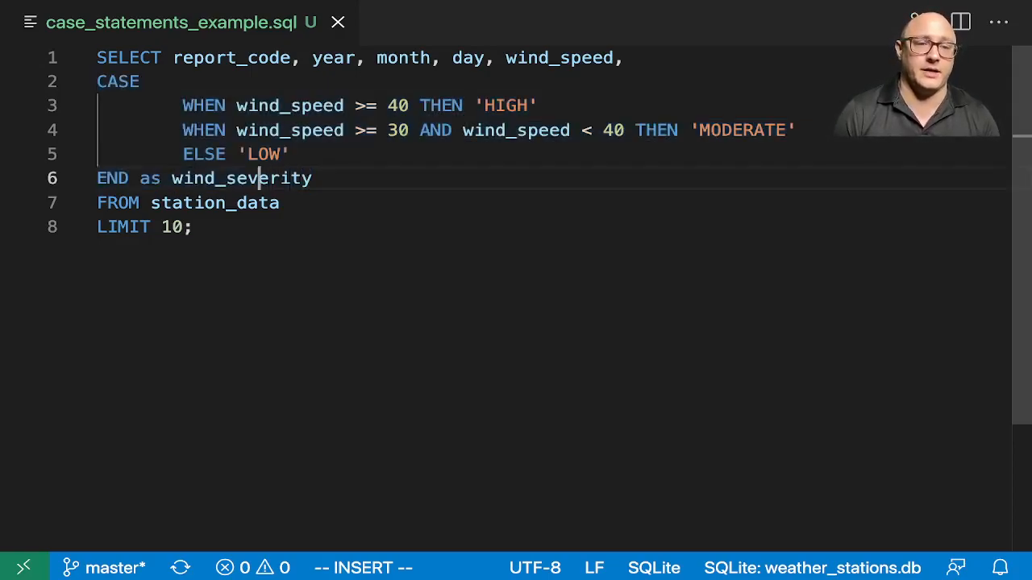
key(Left)
key(Left)
key(Left)
key(Left)
key(Left)
key(Left)
key(Left)
key(Left)
key(Left)
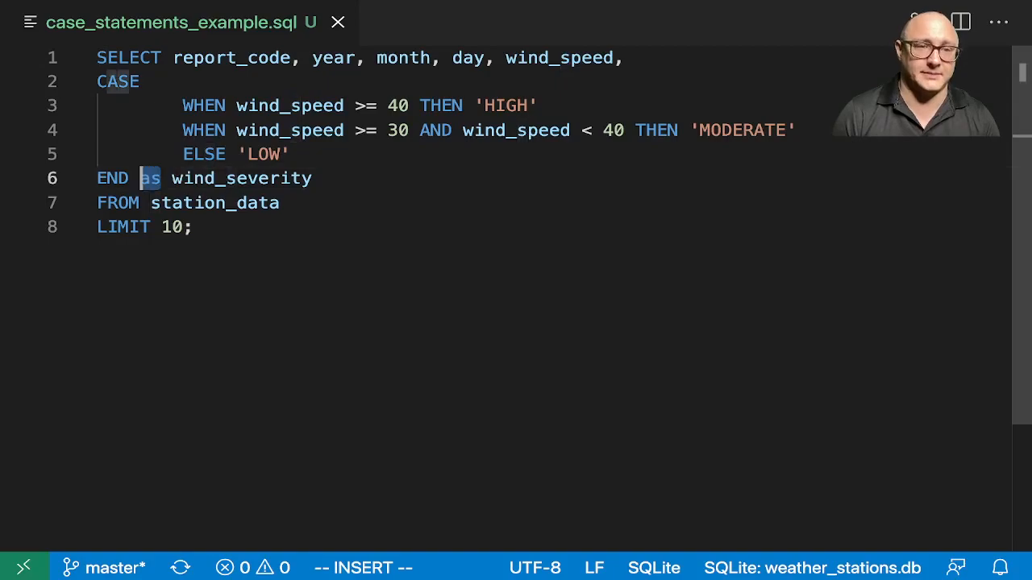
text(AS)
Step: Highlight the CASE, WHEN, END keywords and the three condition lines for review
click(194, 105)
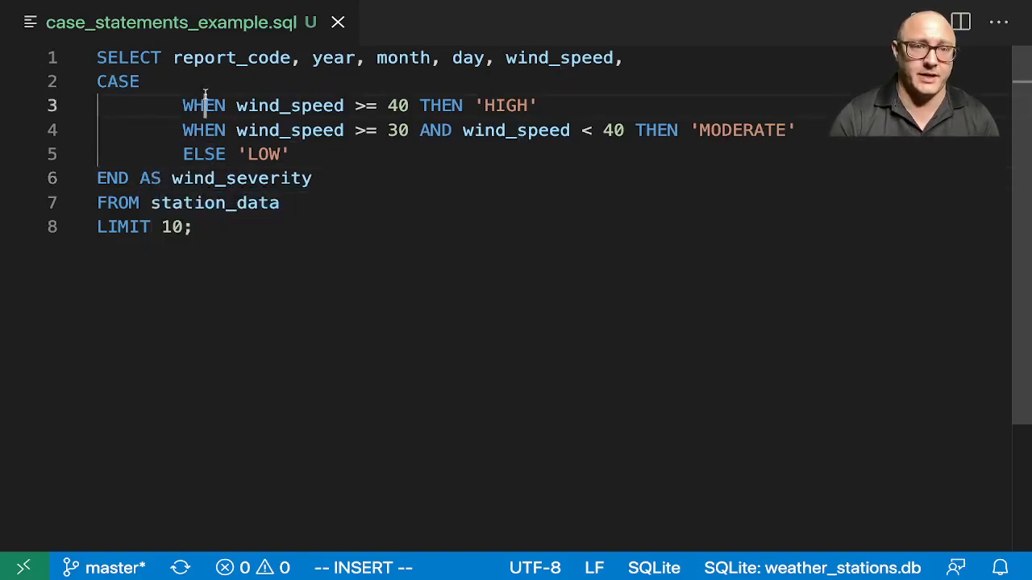
drag(183, 104, 223, 105)
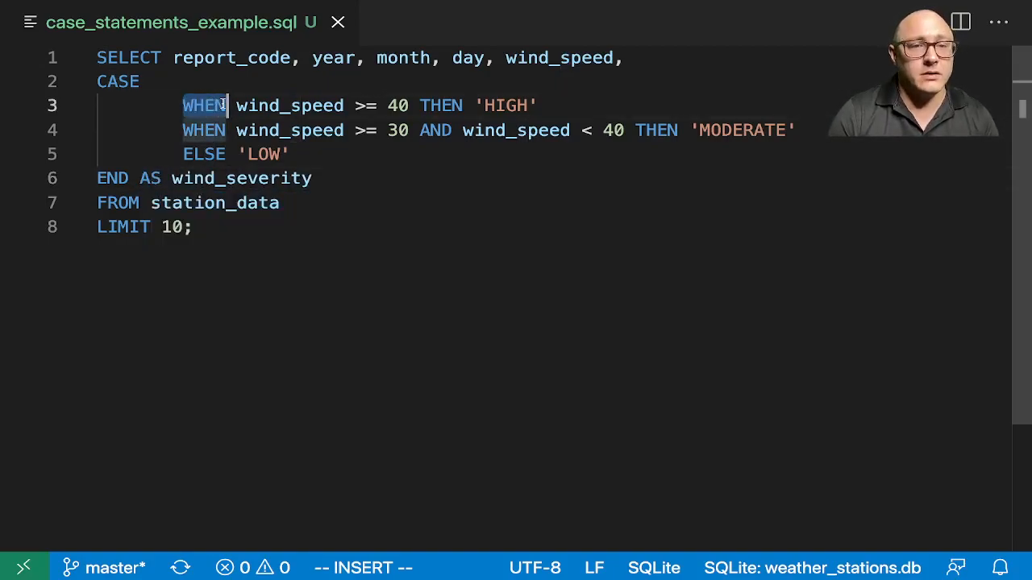
drag(98, 81, 141, 81)
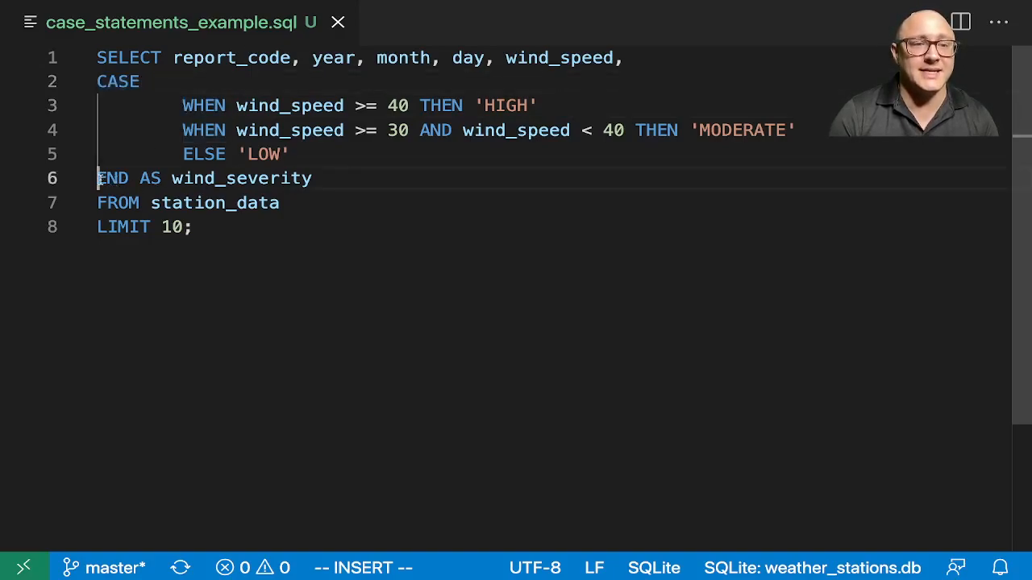
drag(98, 178, 132, 178)
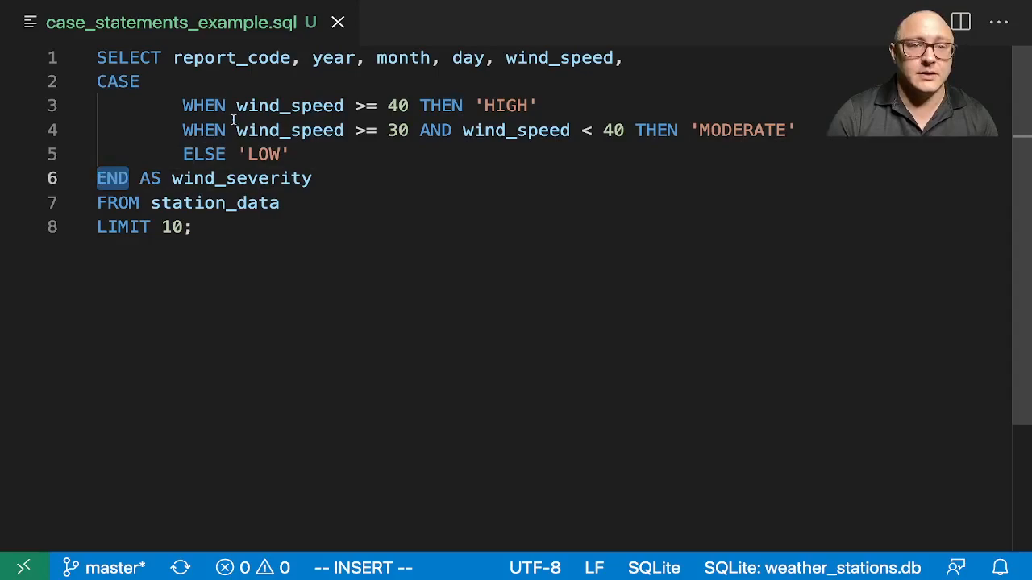
drag(182, 105, 299, 154)
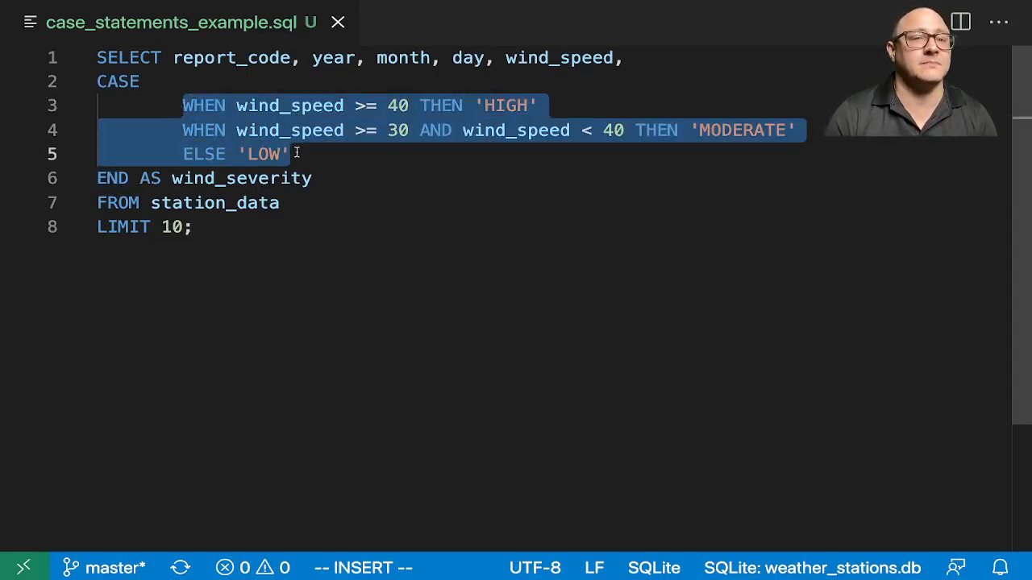
click(236, 130)
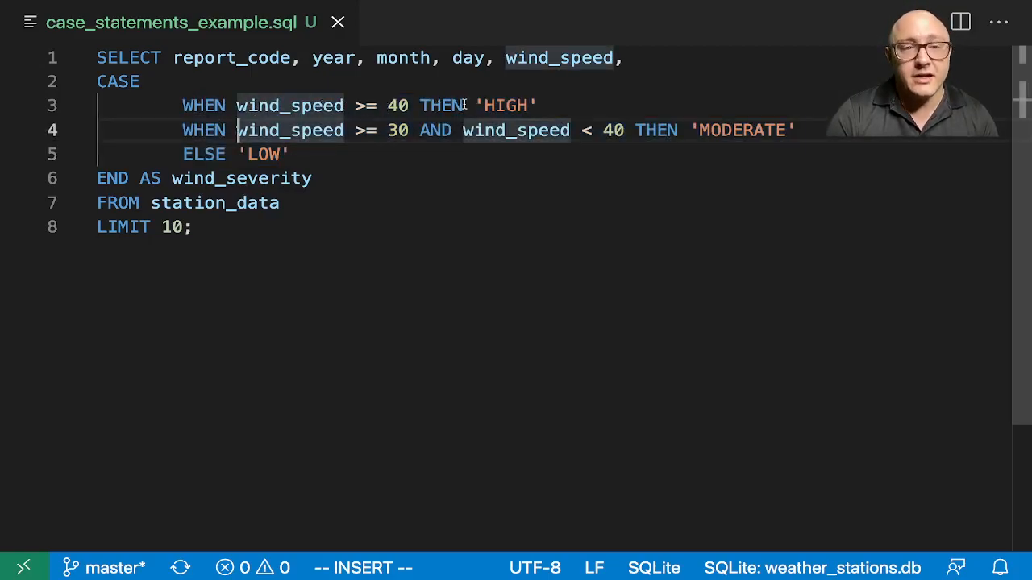
drag(474, 104, 540, 105)
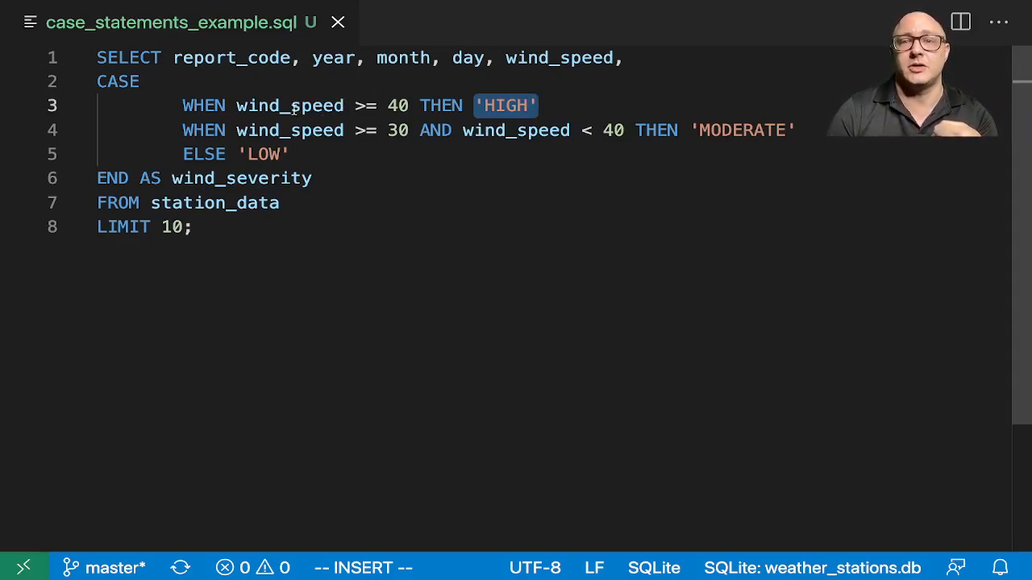
drag(236, 105, 400, 106)
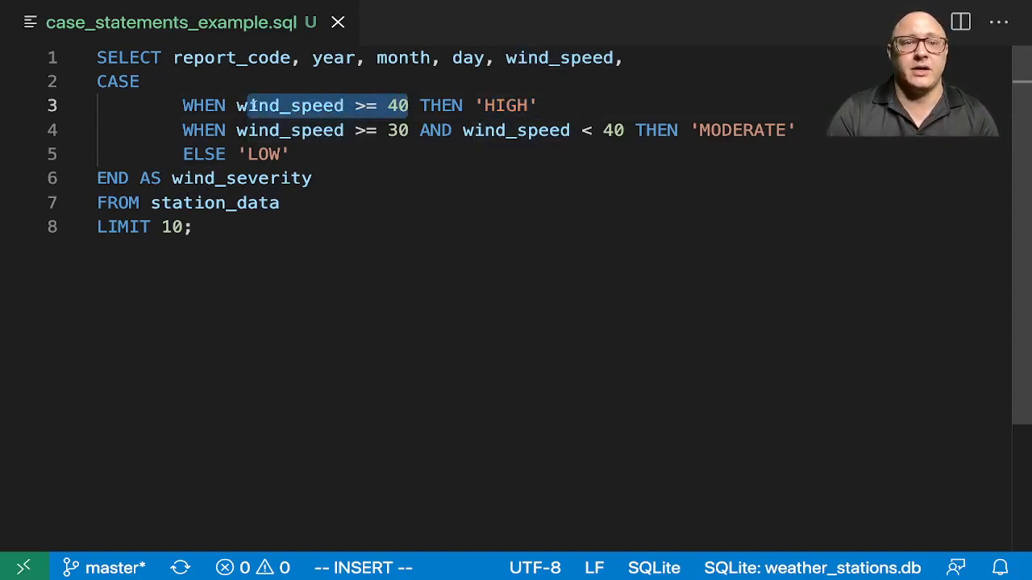
drag(236, 106, 401, 106)
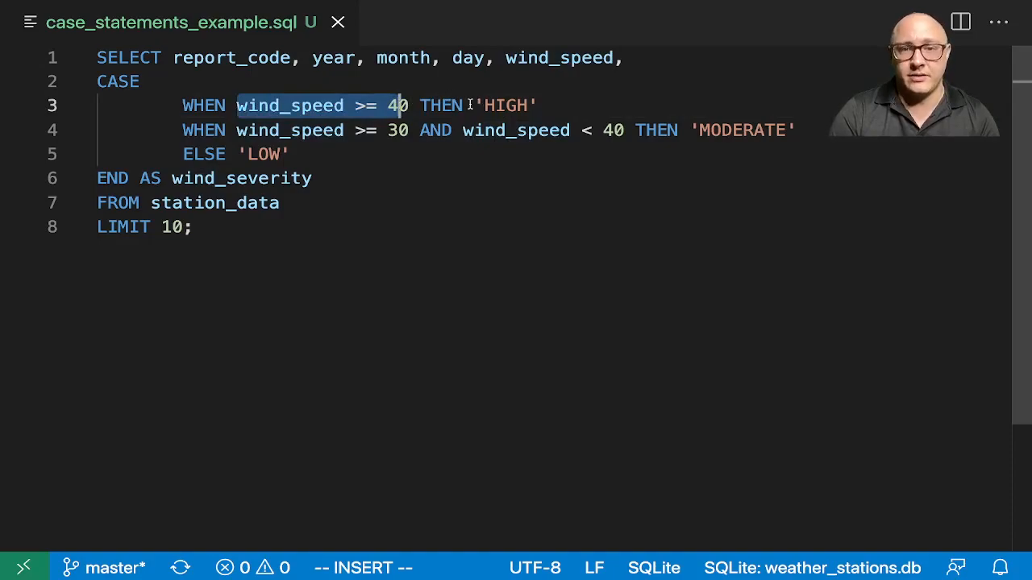
drag(474, 106, 538, 106)
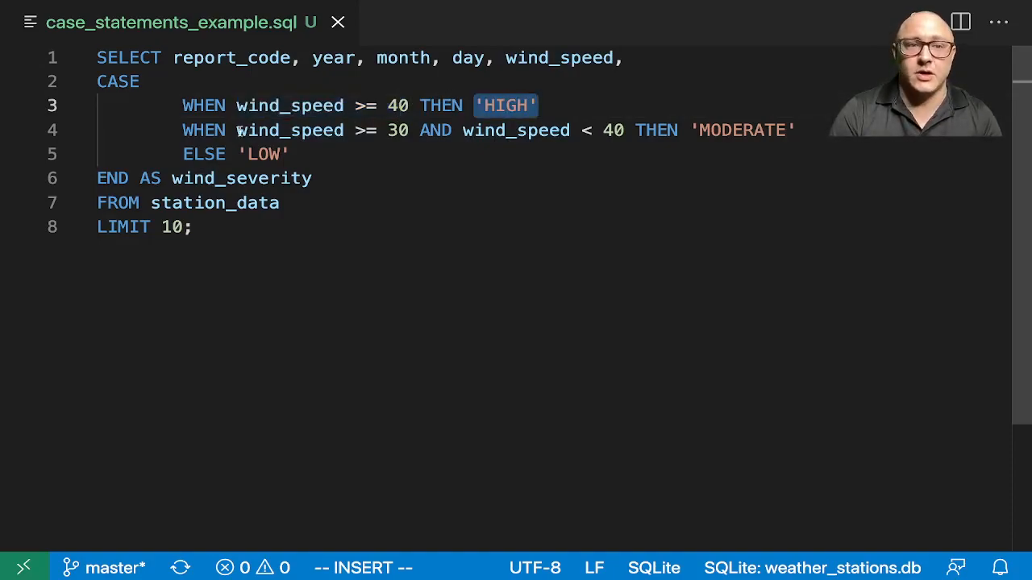
drag(237, 130, 626, 129)
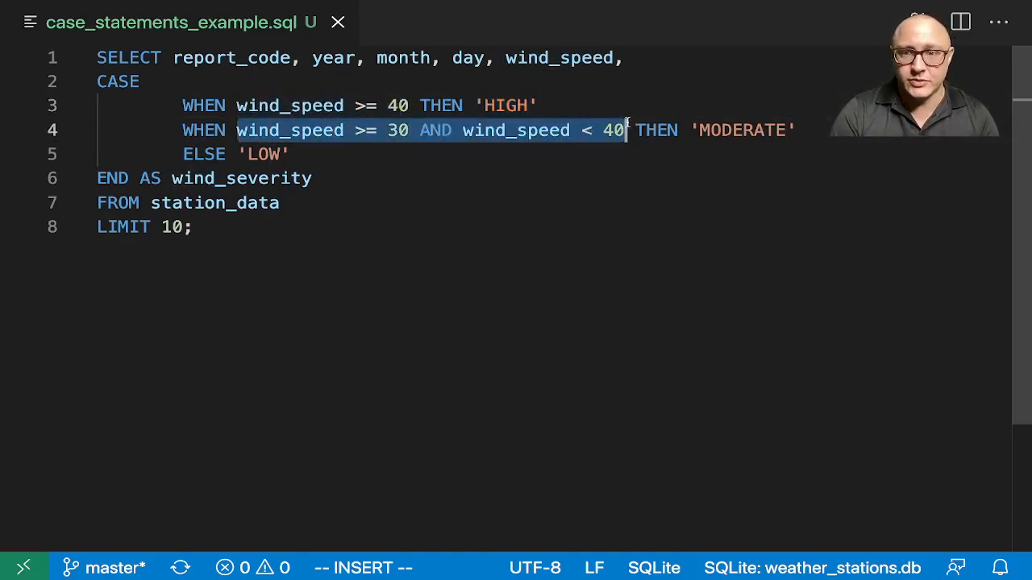
drag(692, 129, 796, 130)
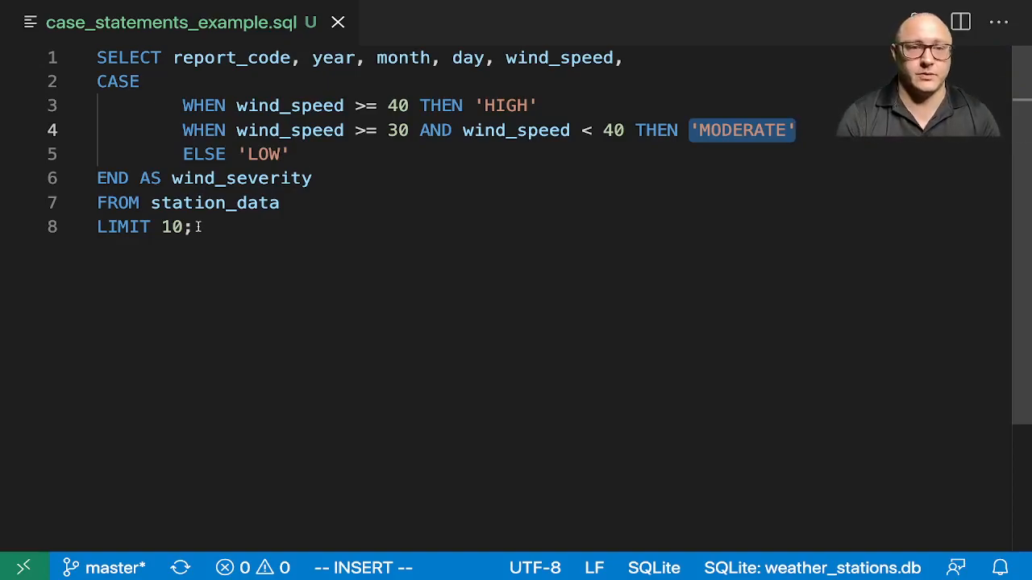
Step: Run the wind_severity query, review and close its results, then resume at the wind_severity line
key(ctrl+shift+q)
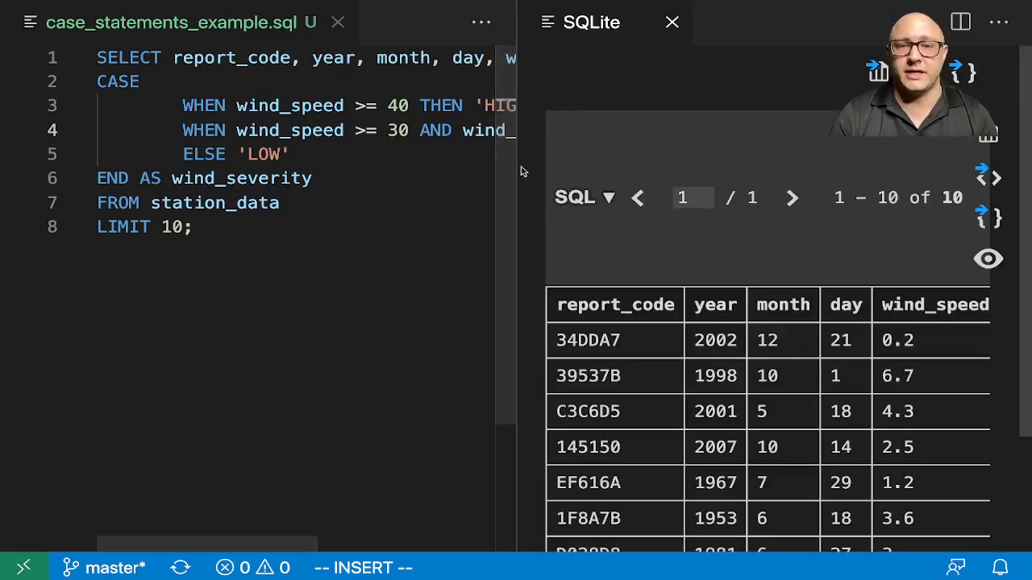
drag(517, 169, 326, 169)
scroll(567, 250, down, 1)
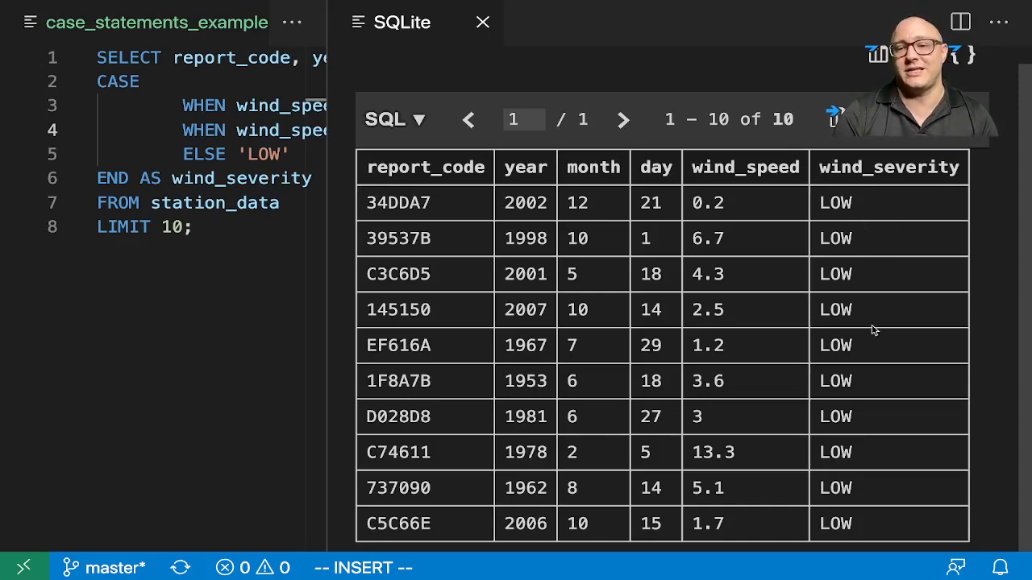
double_click(329, 313)
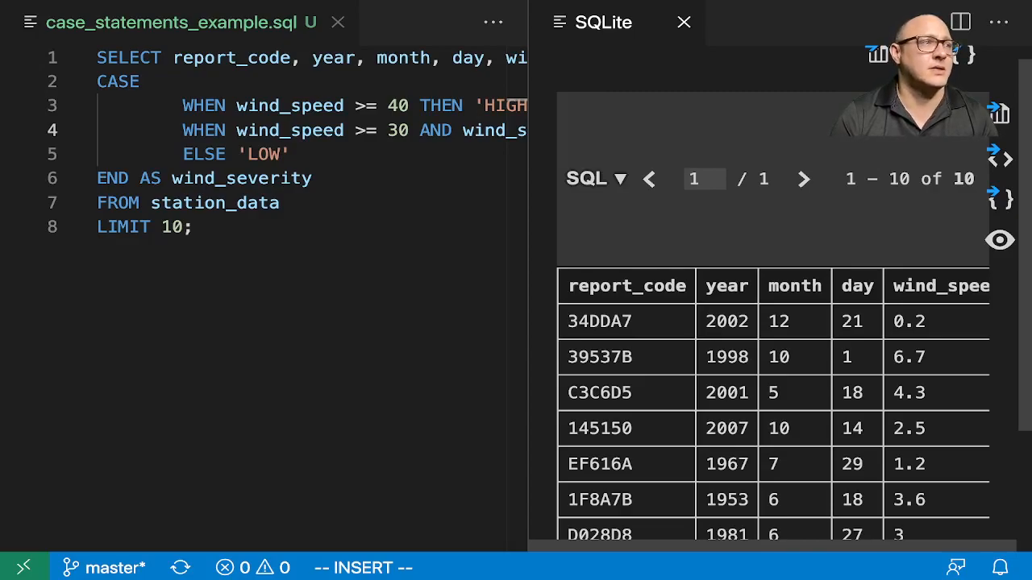
click(684, 22)
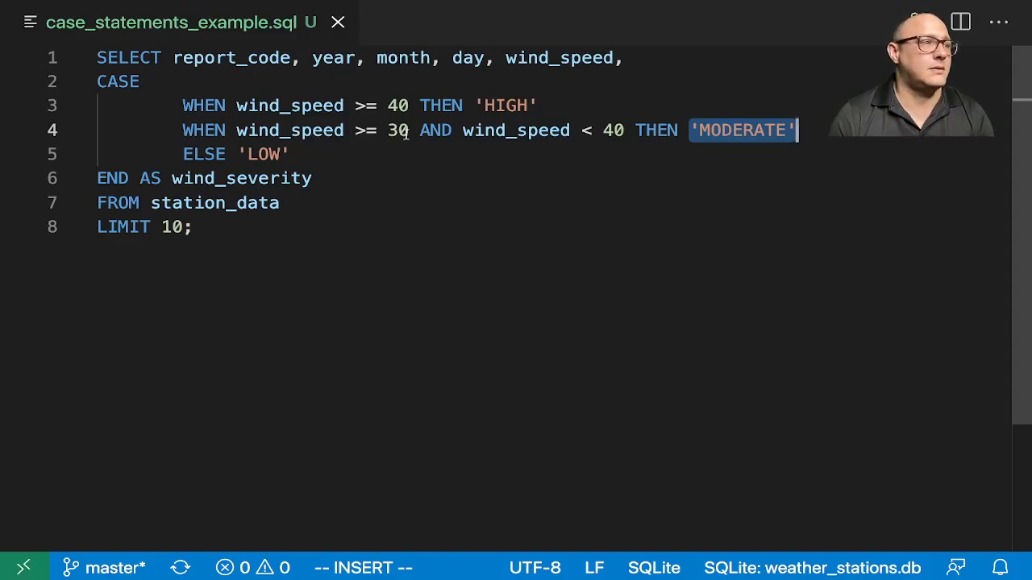
scroll(411, 141, down, 3)
scroll(412, 137, up, 3)
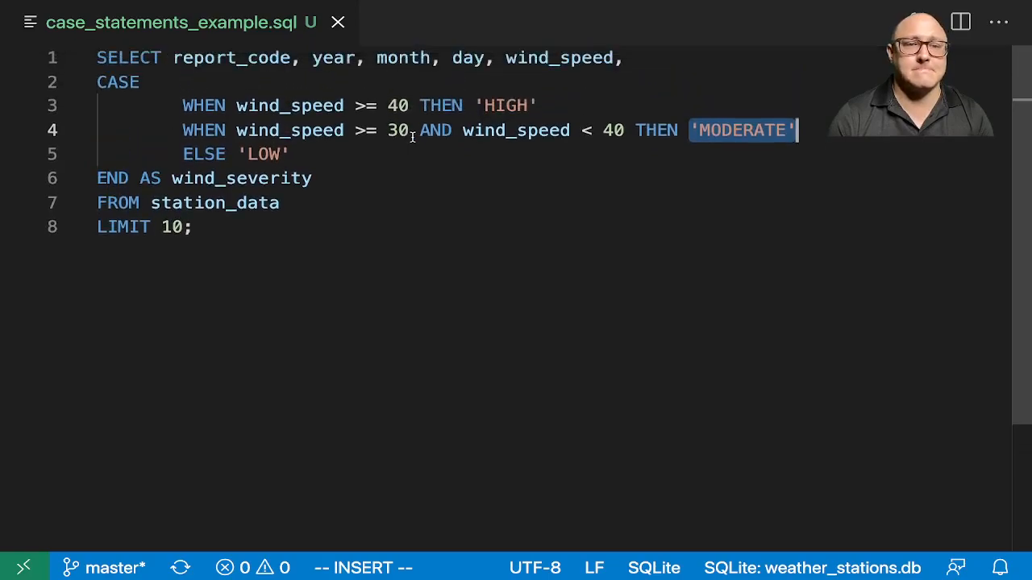
click(329, 176)
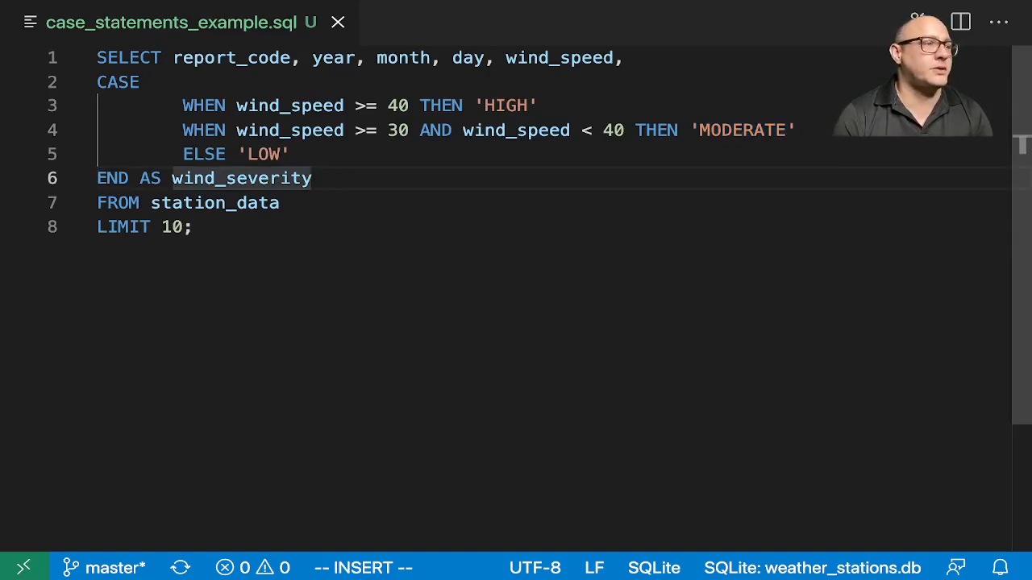
text(,)
Step: Add COUNT(*) AS record_count and GROUP BY 1, 2, then run the grouped query
key(Return)
text(CO)
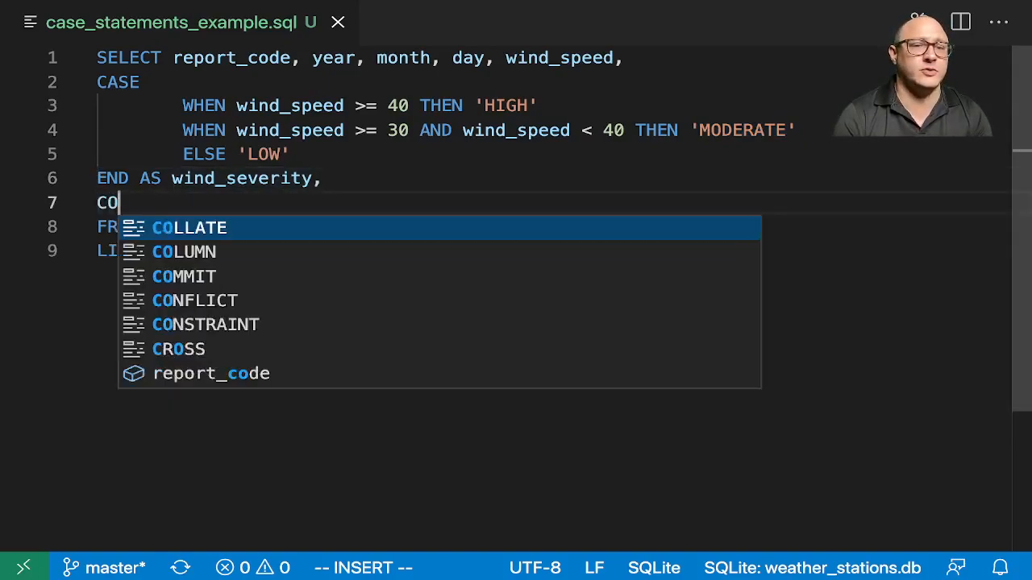
text(UNT(*))
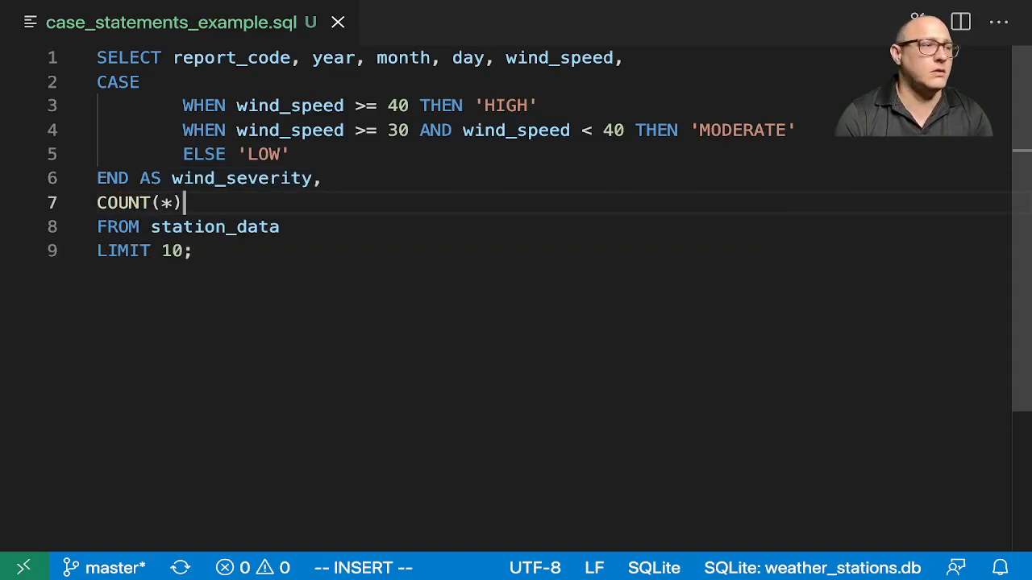
text( AS )
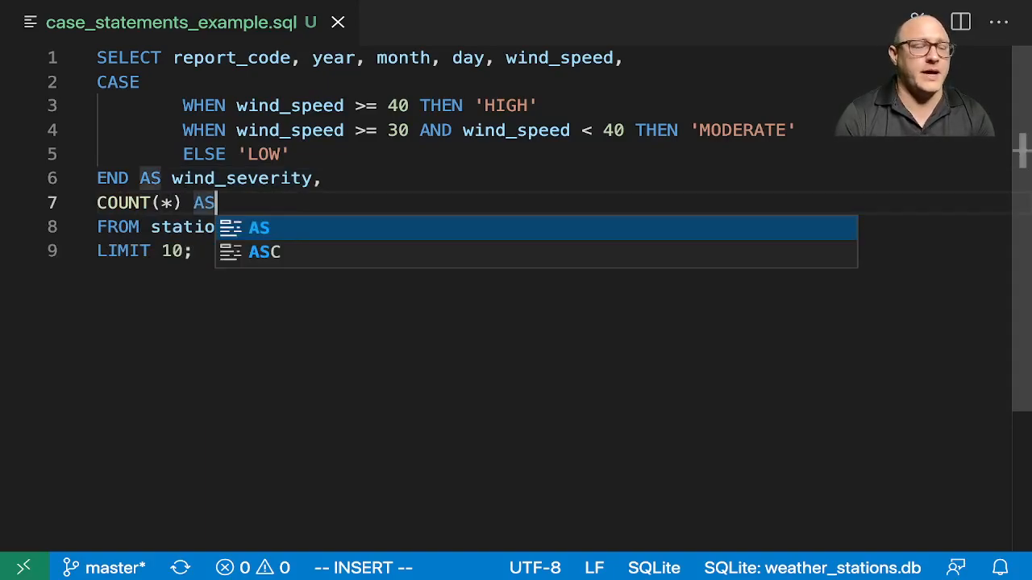
text(r)
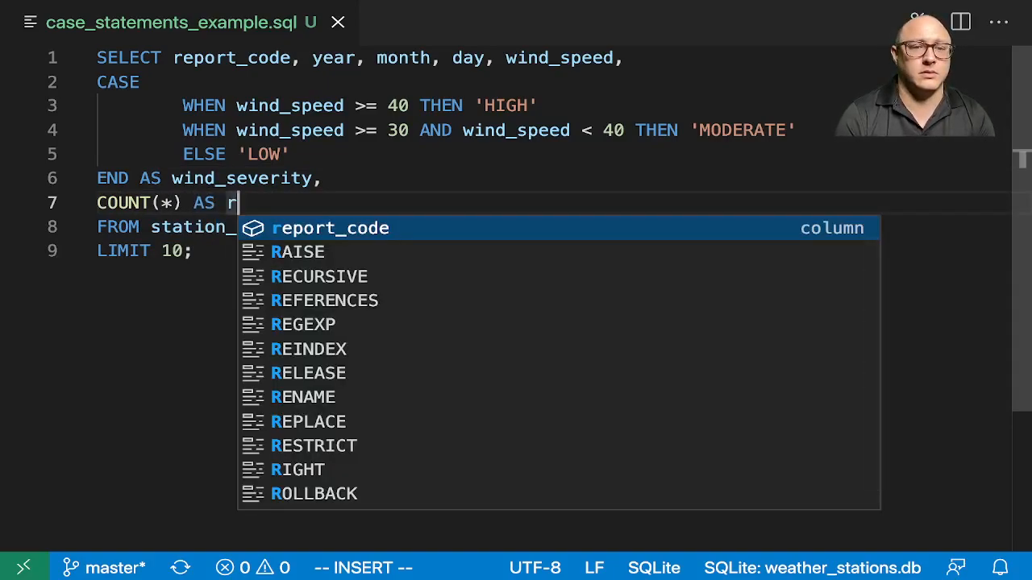
text(eco)
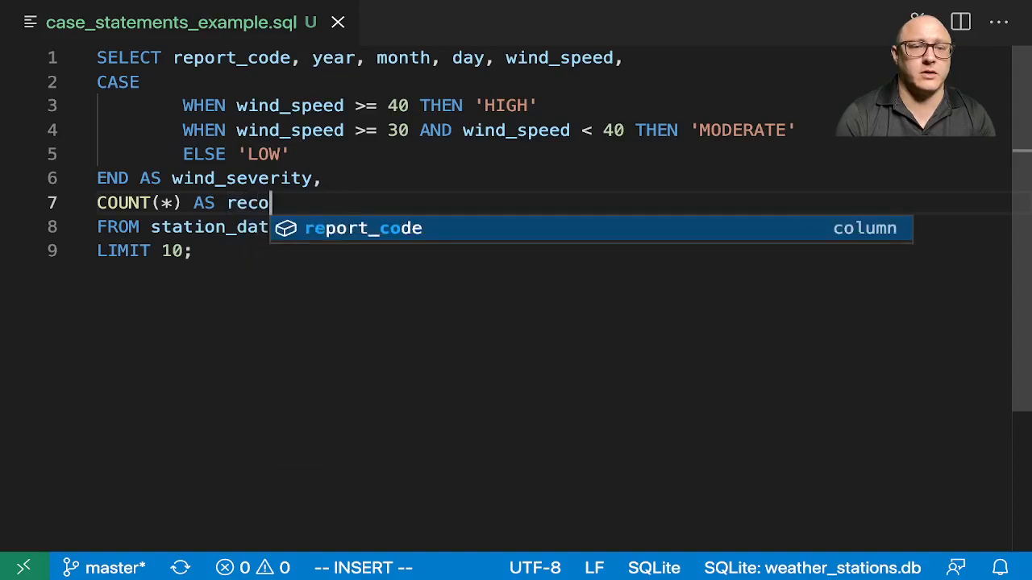
text(rd_count)
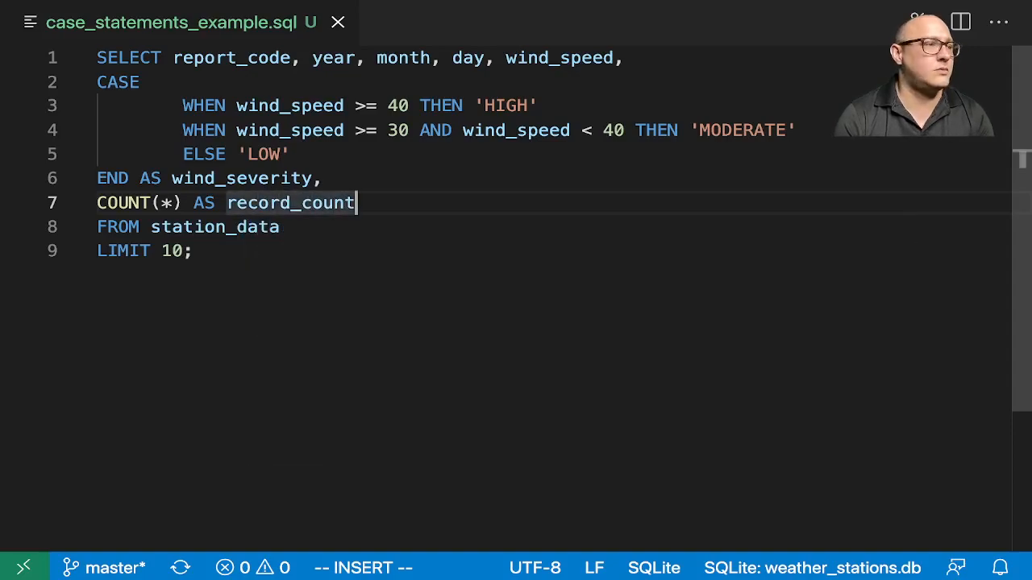
key(Return)
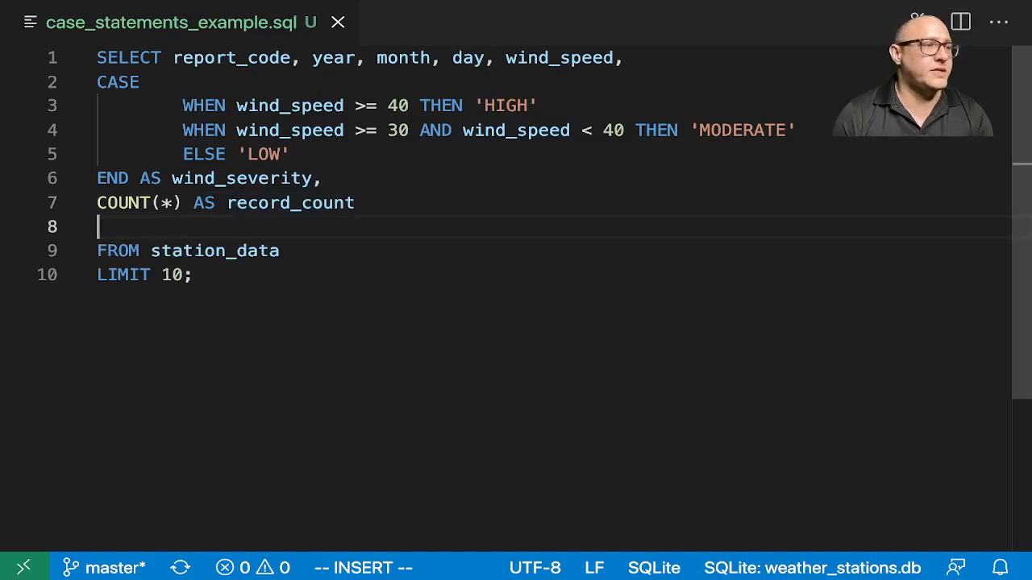
key(Down)
key(End)
key(Return)
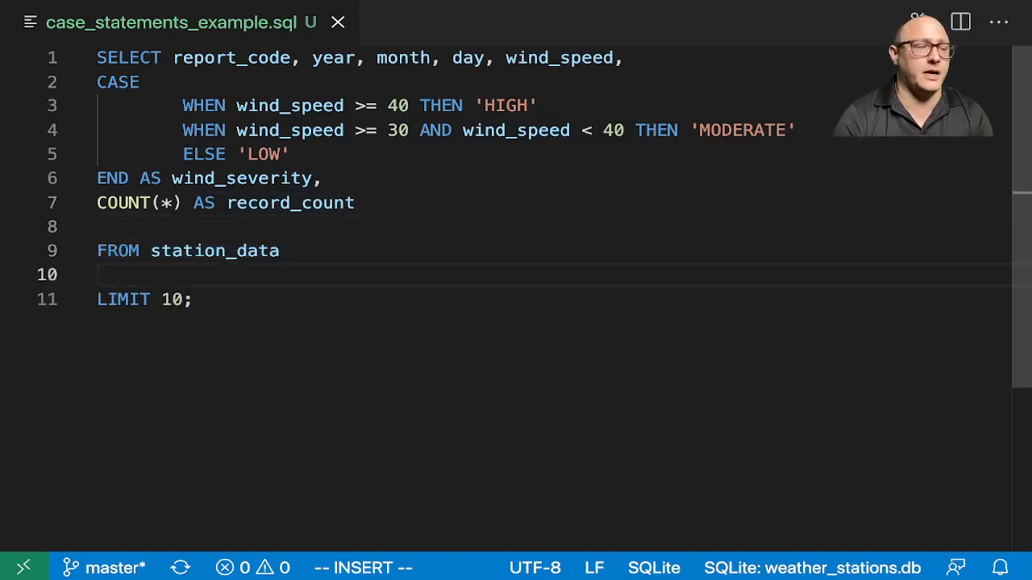
text(GROUP N)
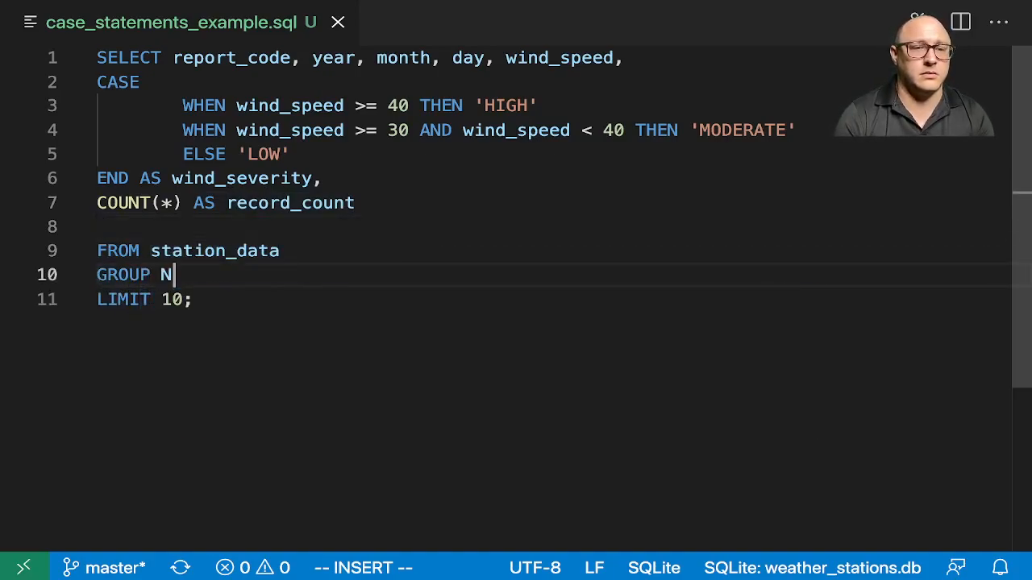
text(Y)
key(BackSpace)
key(BackSpace)
text(BY)
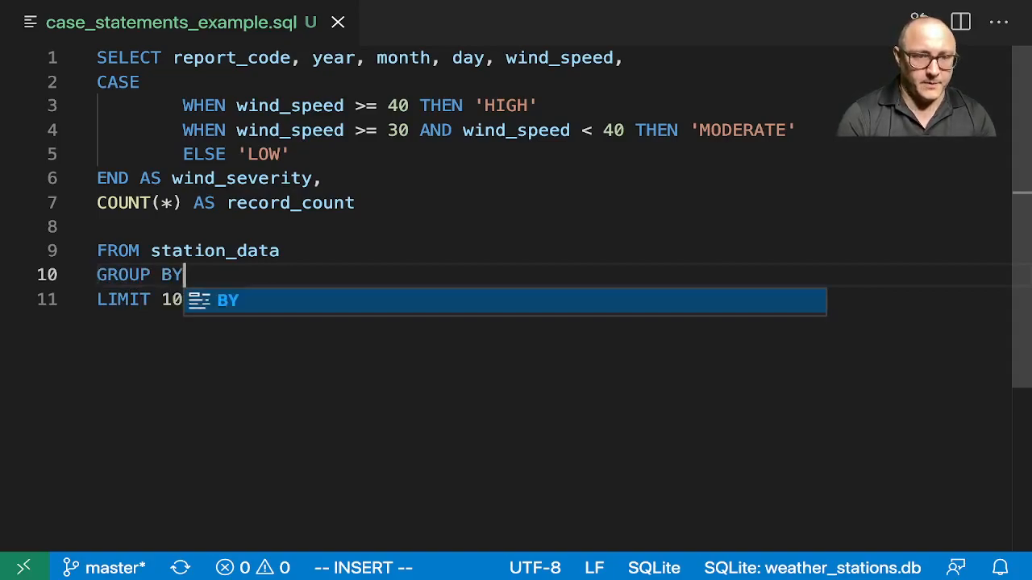
text( 1, 2)
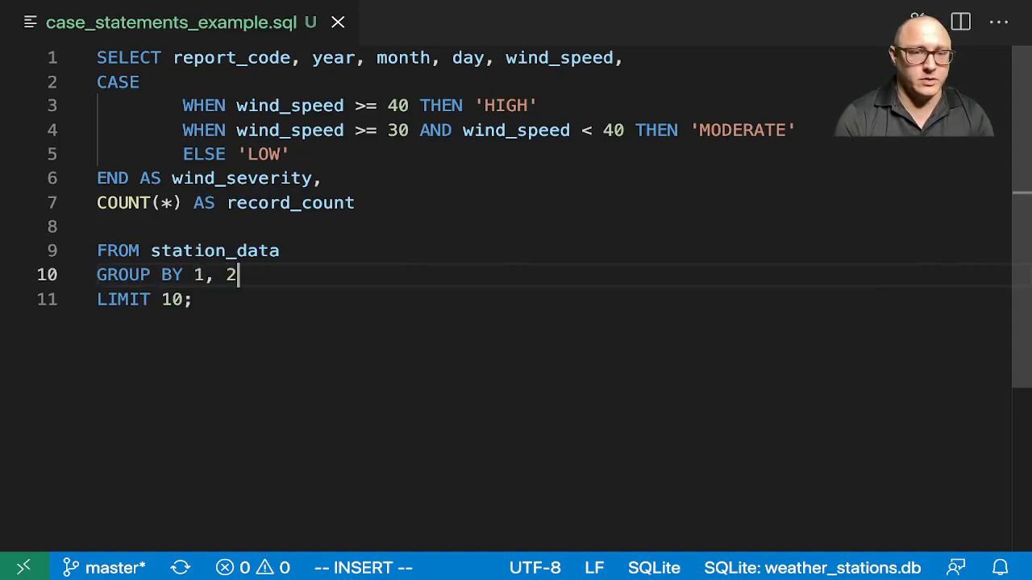
key(Return)
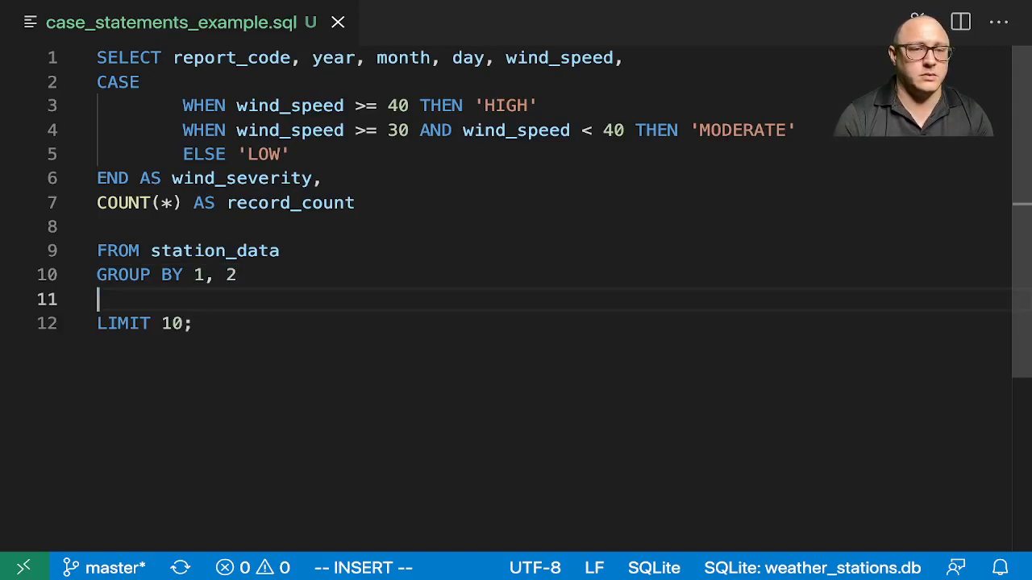
key(ctrl+shift+q)
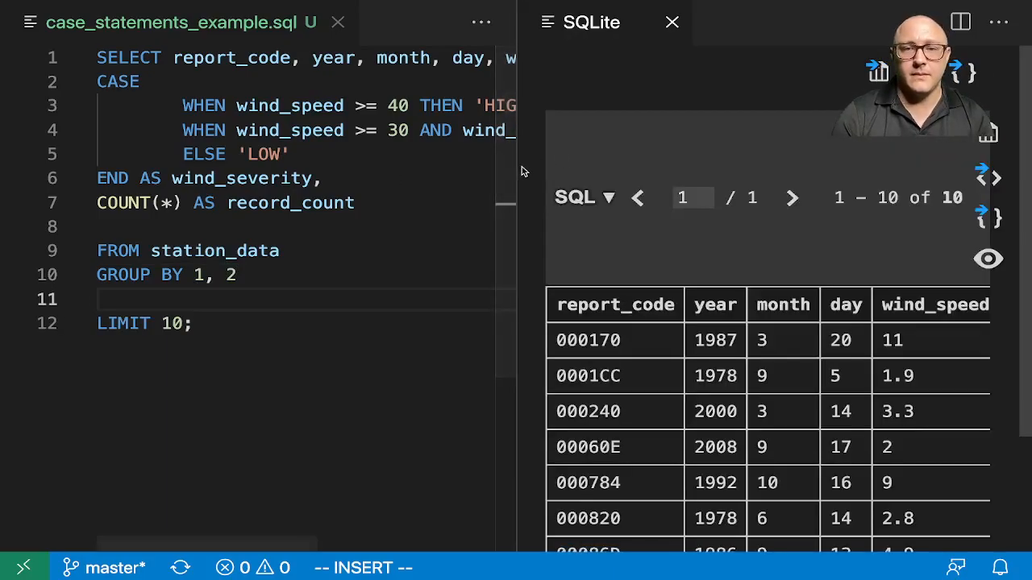
drag(515, 169, 327, 169)
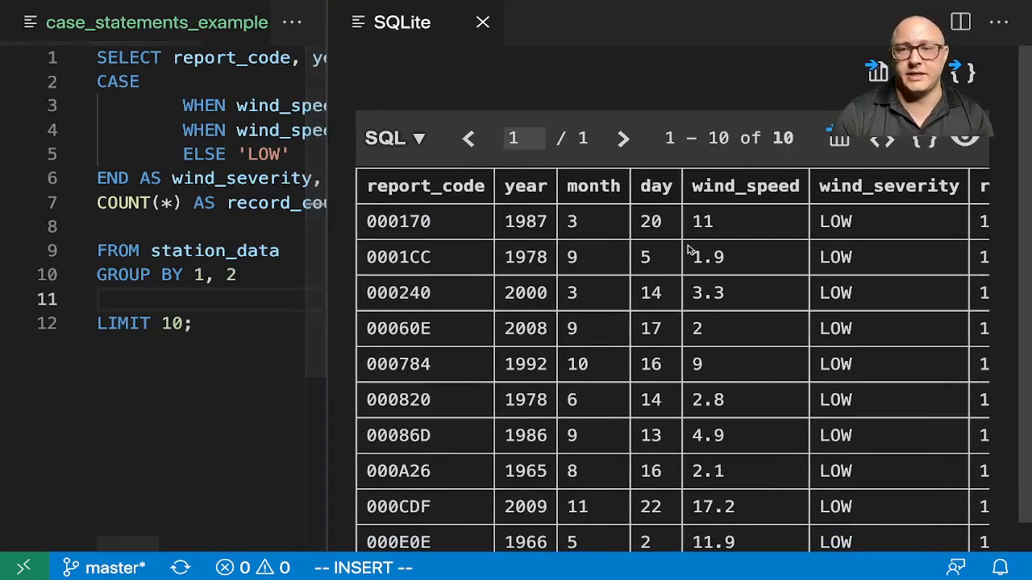
scroll(629, 233, right, 5)
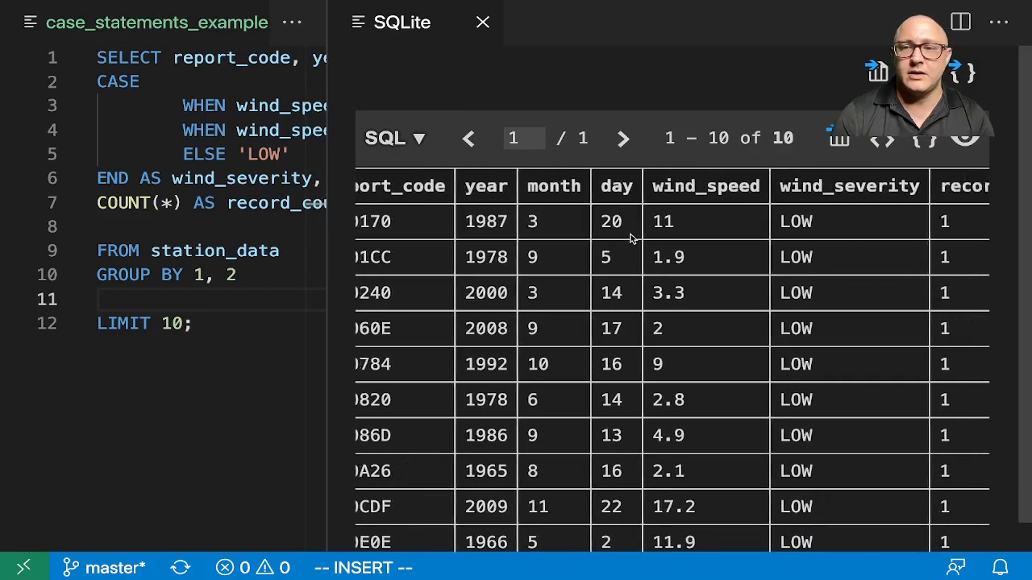
scroll(629, 234, left, 3)
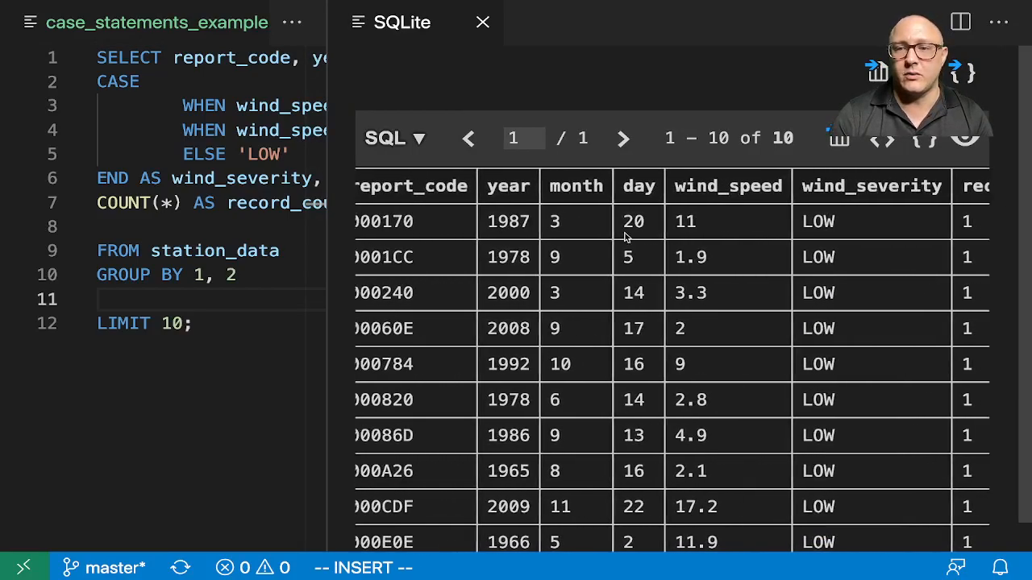
scroll(629, 234, left, 2)
scroll(621, 231, right, 5)
scroll(834, 292, down, 1)
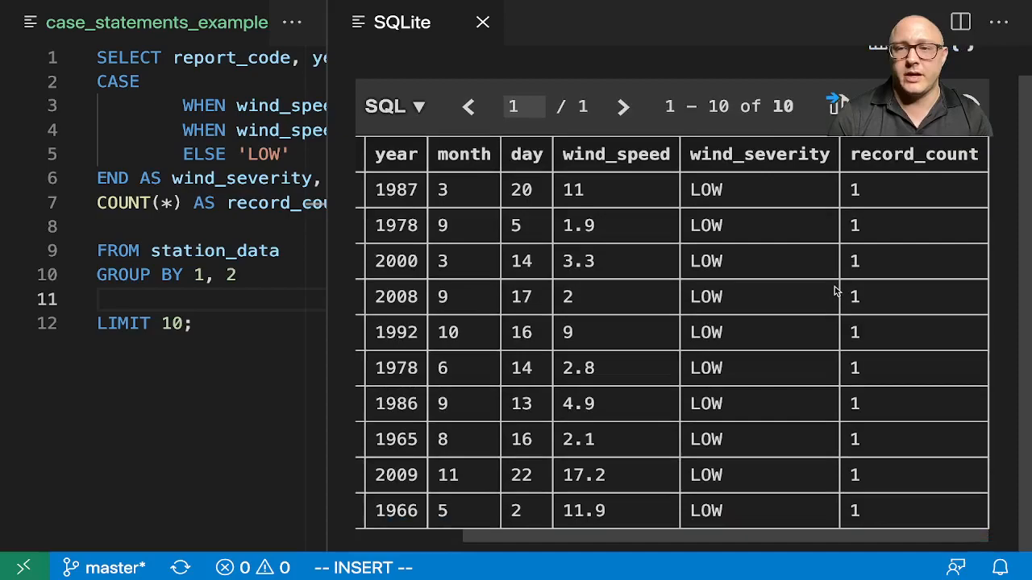
scroll(834, 292, left, 3)
scroll(911, 218, right, 3)
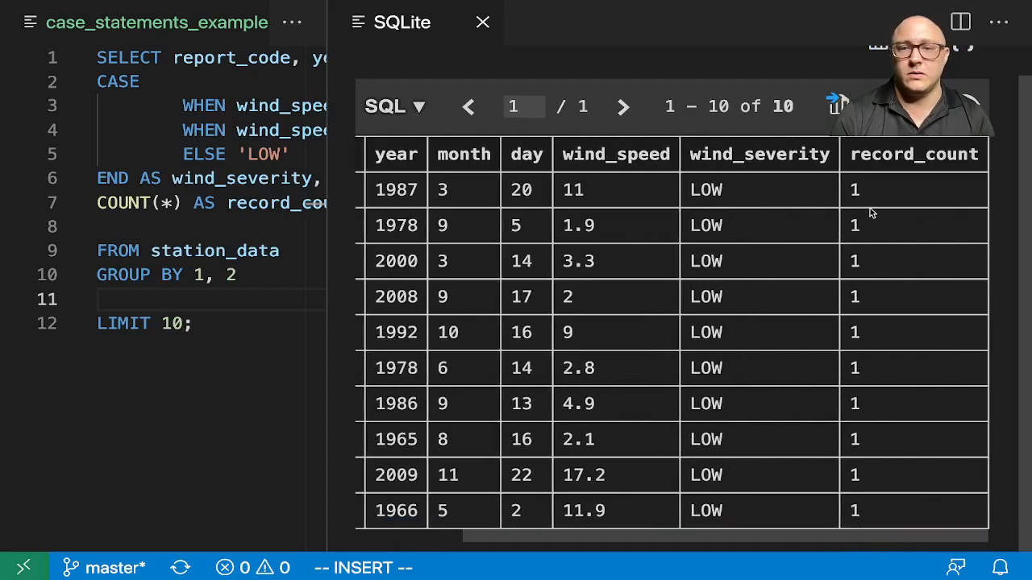
scroll(843, 248, left, 3)
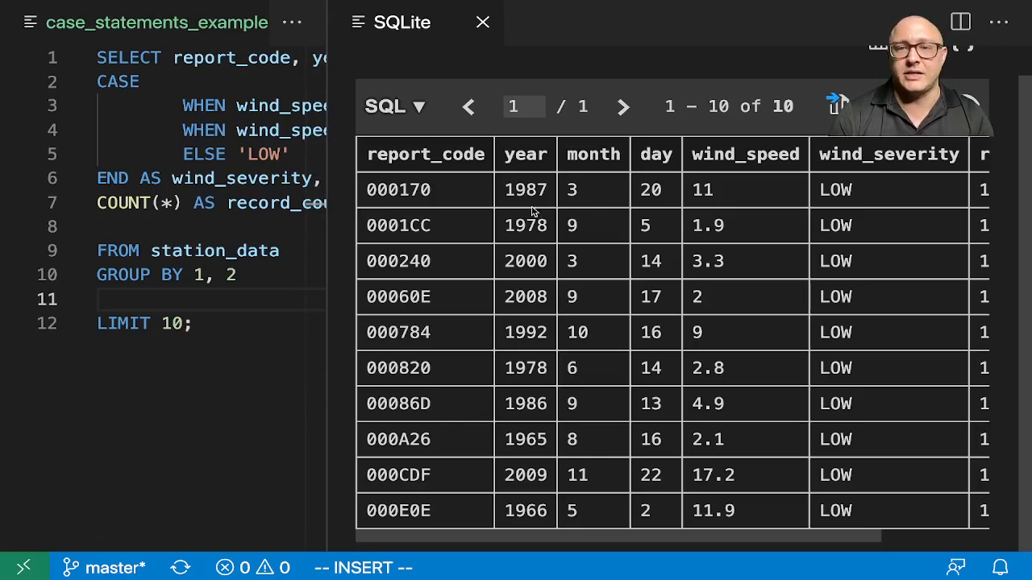
scroll(732, 198, right, 2)
scroll(696, 193, right, 1)
scroll(698, 194, left, 3)
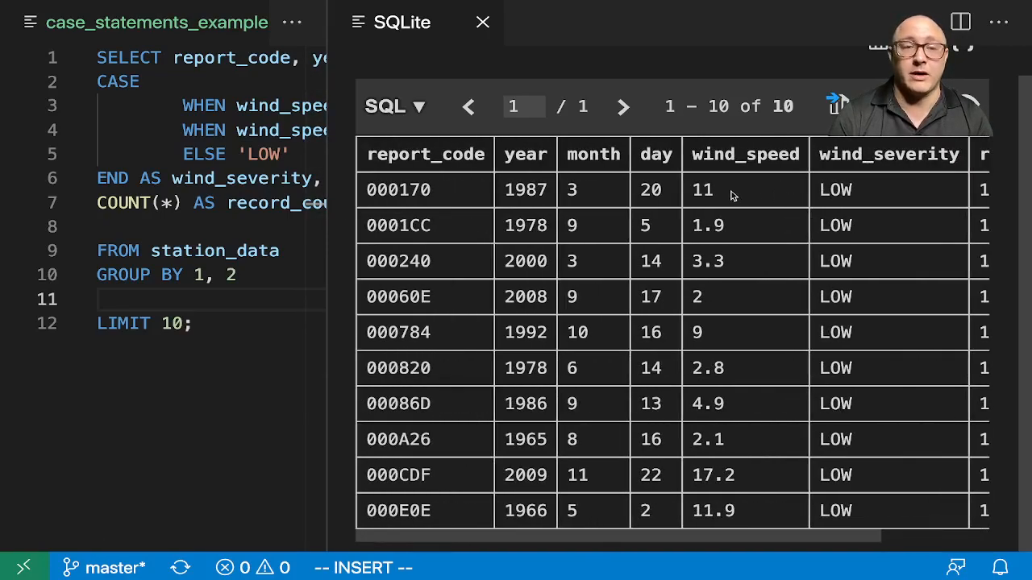
mouse_move(331, 179)
mouse_down()
mouse_move(480, 176)
mouse_move(327, 177)
mouse_up()
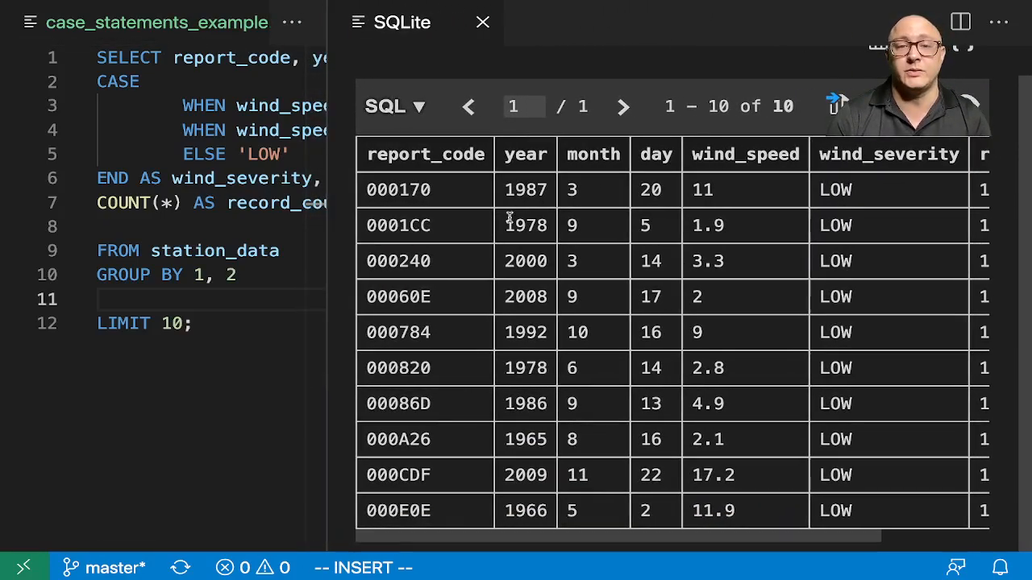
scroll(728, 244, right, 3)
scroll(732, 228, right, 1)
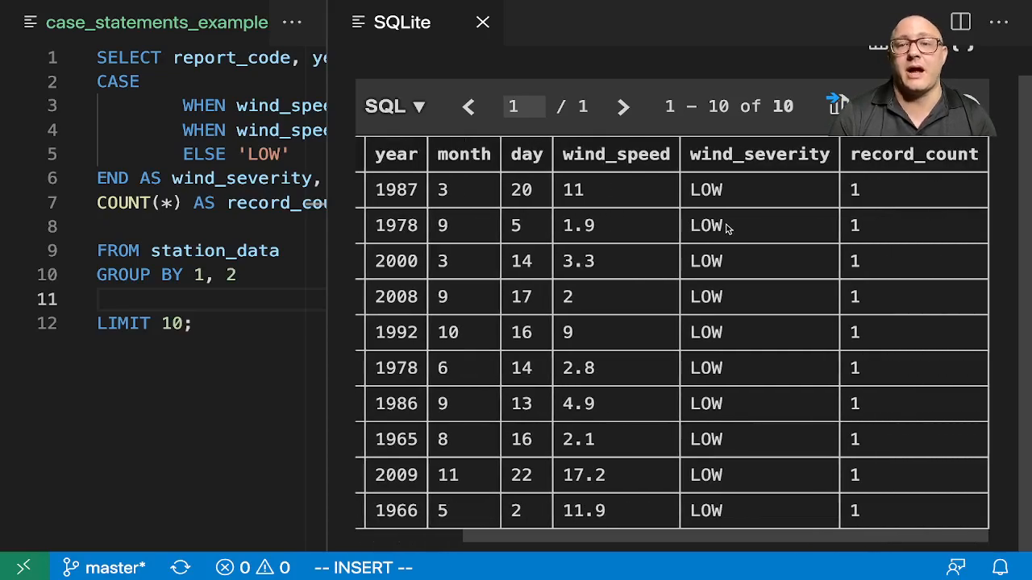
scroll(720, 228, left, 4)
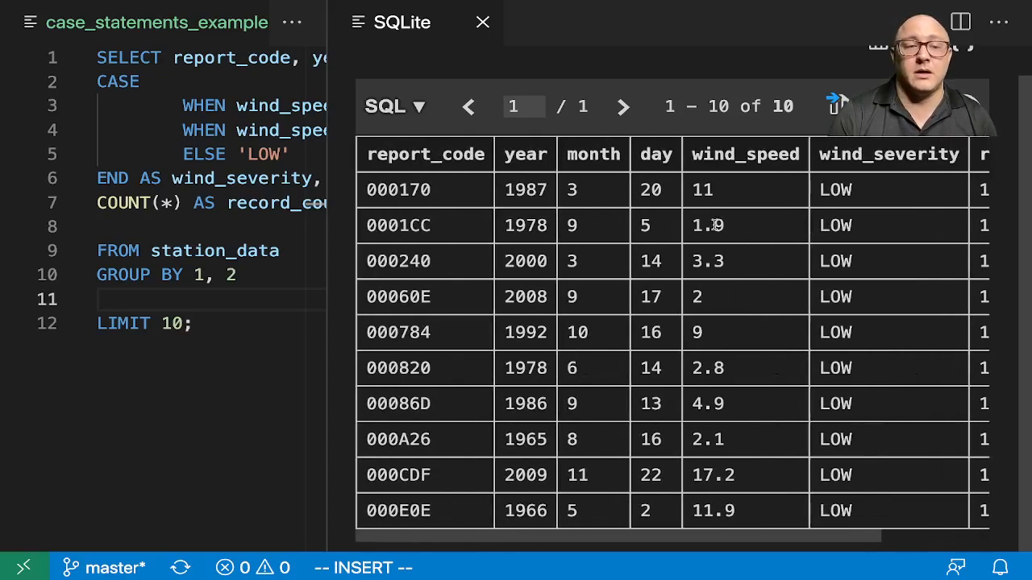
Step: Remove the LIMIT 10 line, rerun the query and widen the results table
drag(207, 321, 98, 323)
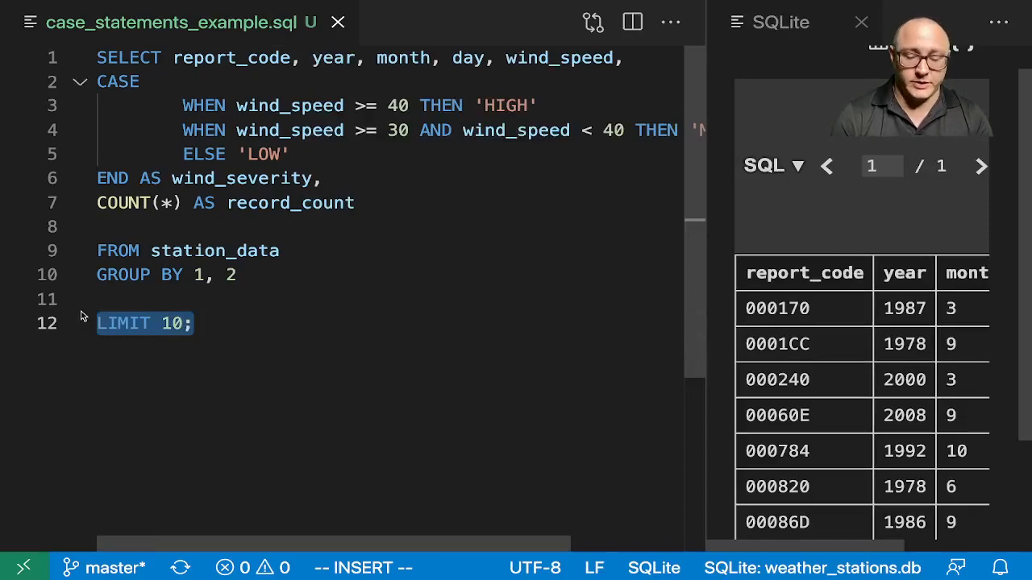
key(BackSpace)
key(BackSpace)
key(BackSpace)
text(;)
key(ctrl+shift+q)
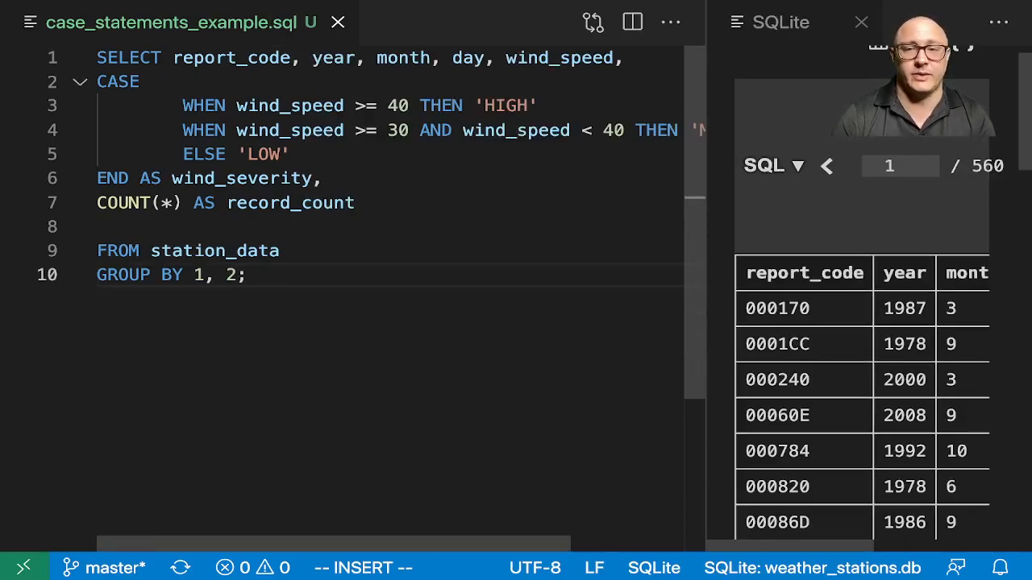
drag(706, 210, 327, 208)
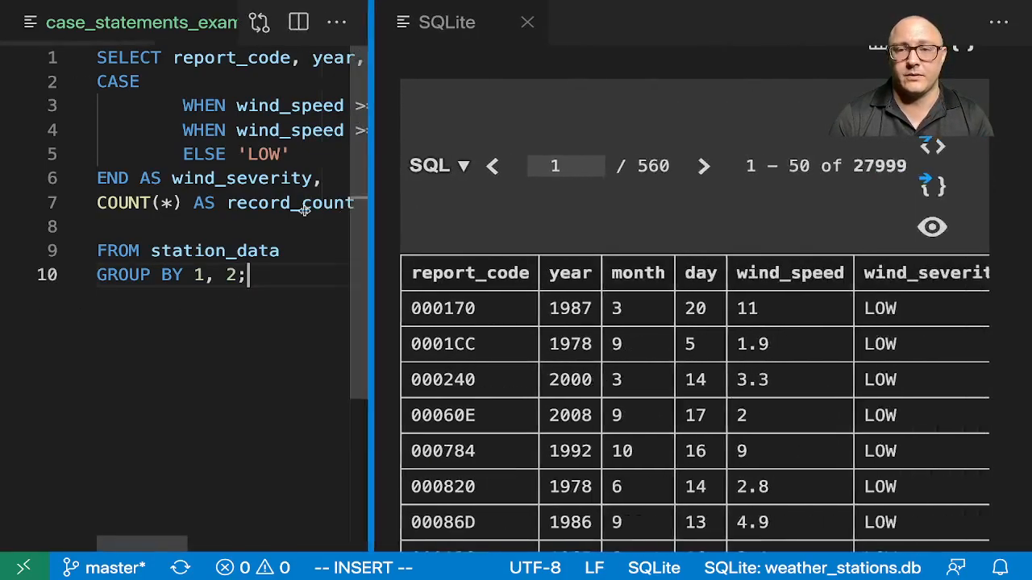
scroll(624, 223, right, 3)
scroll(633, 214, down, 5)
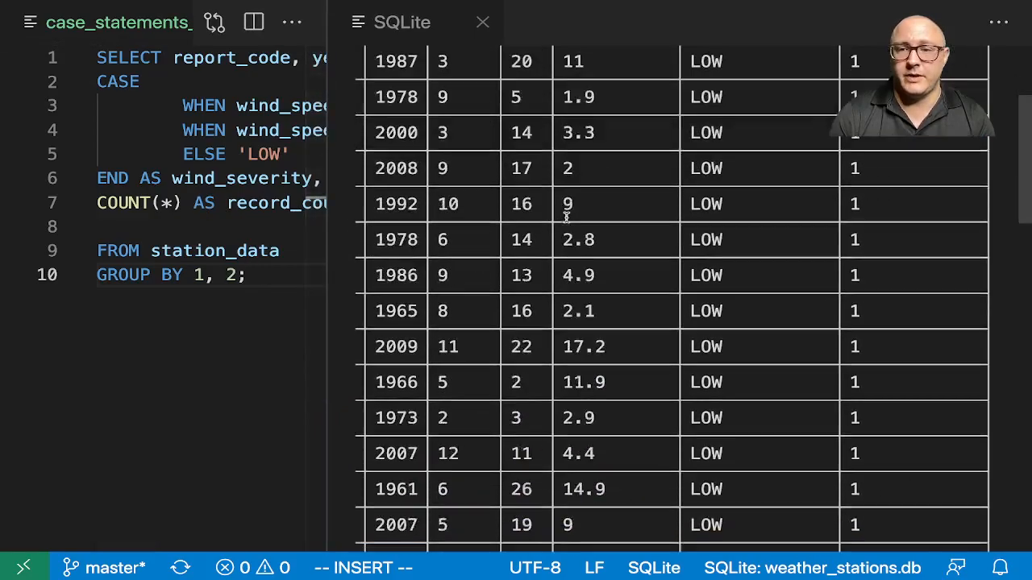
scroll(567, 216, down, 10)
scroll(567, 216, down, 2)
scroll(581, 218, left, 3)
scroll(583, 219, up, 2)
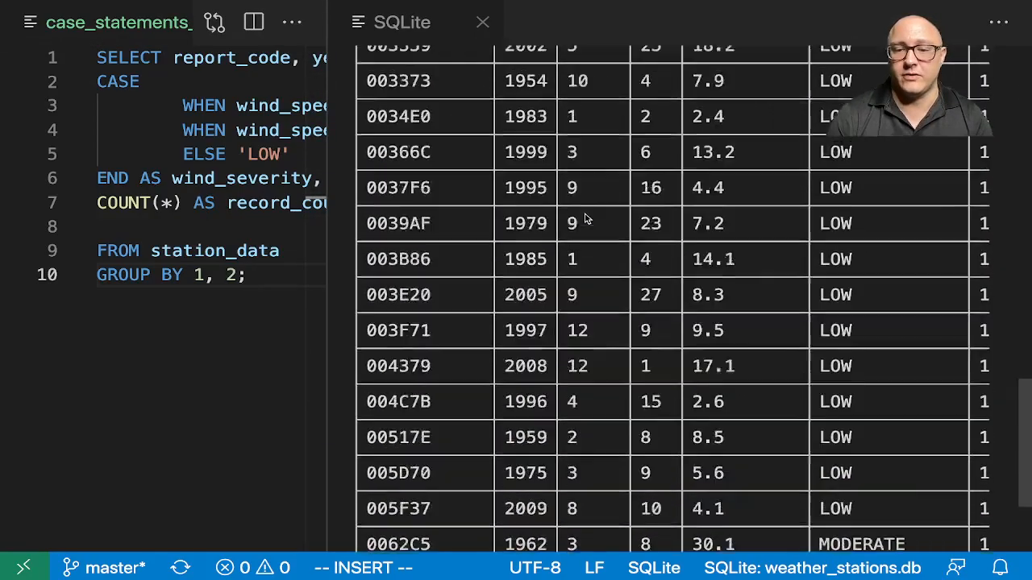
scroll(586, 219, up, 10)
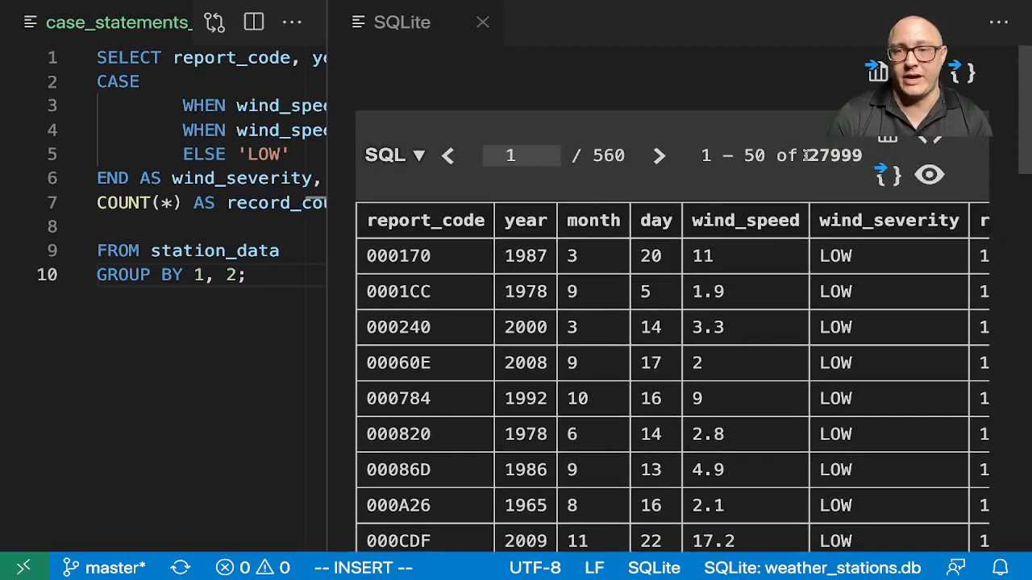
Step: Note the 27,999-row total and page forward to rows 951–1000
drag(808, 154, 867, 161)
click(659, 158)
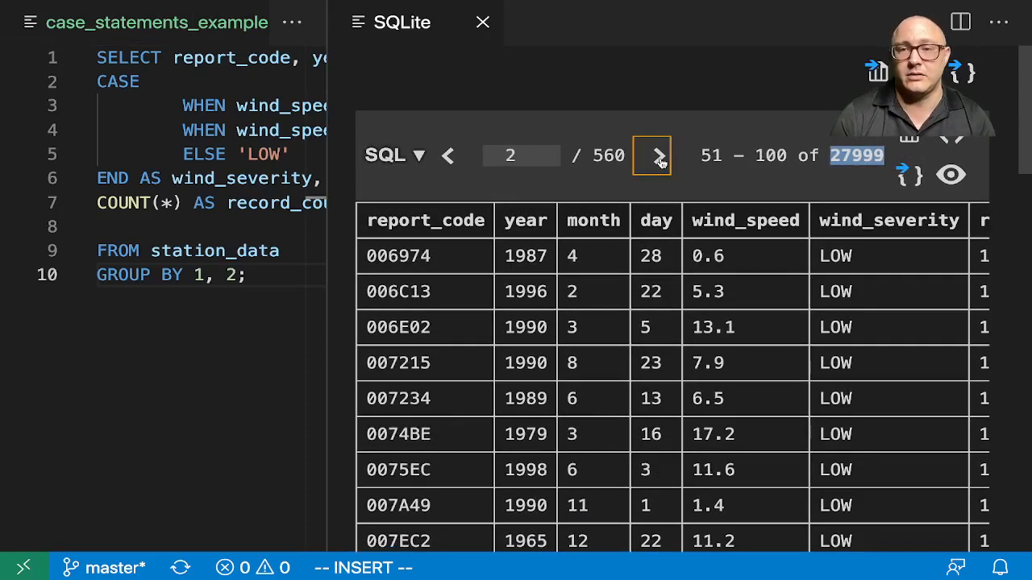
click(659, 160)
click(660, 159)
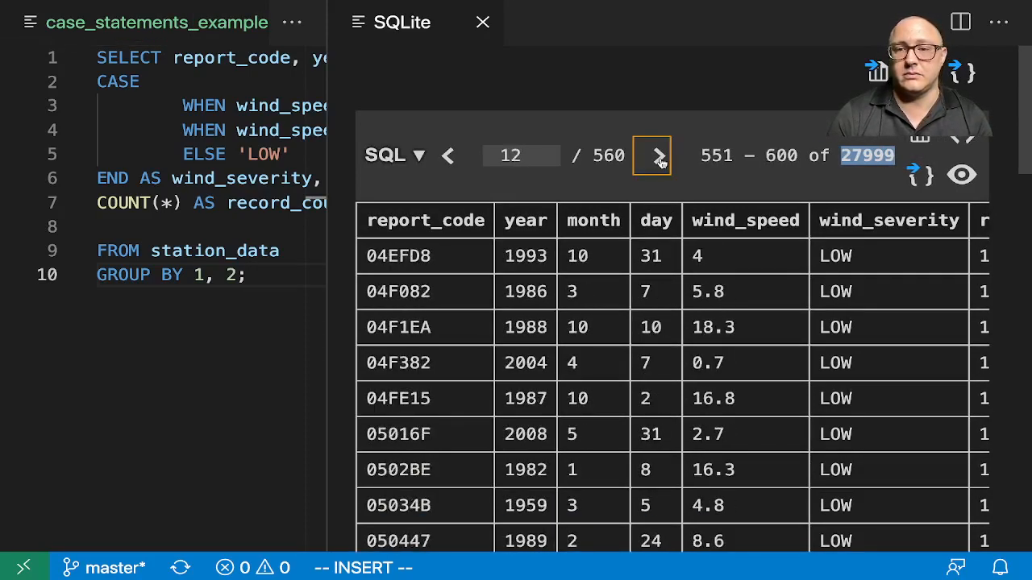
click(659, 160)
click(659, 160)
click(659, 160)
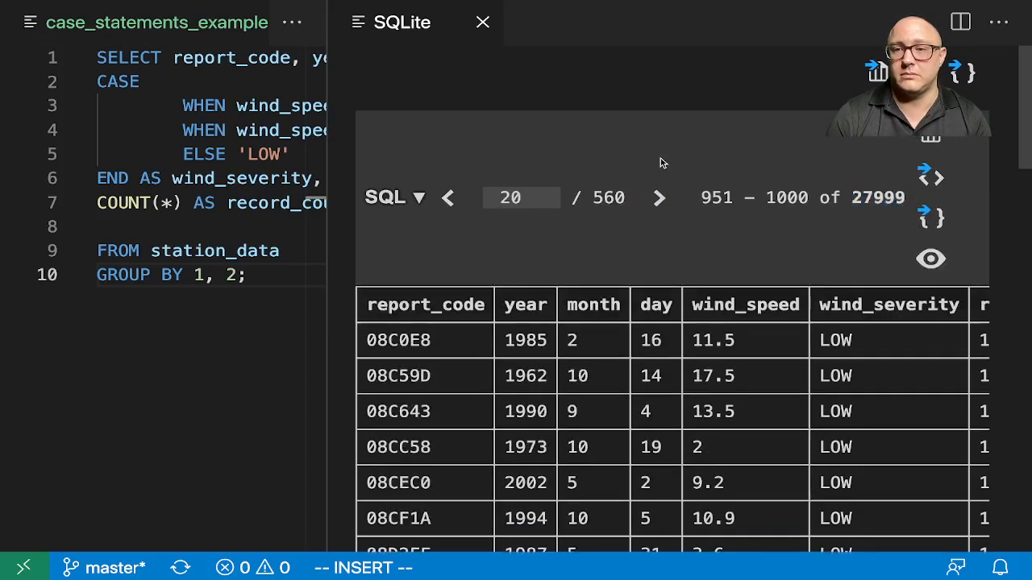
scroll(770, 294, right, 3)
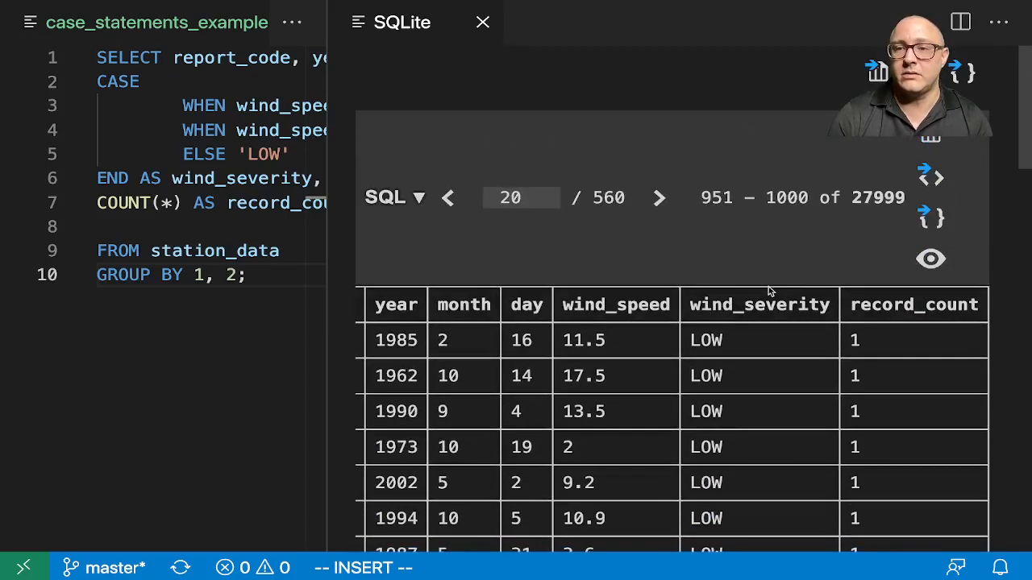
Step: Export the results as JSON into an untitled file, then cancel saving it
click(935, 216)
key(super+s)
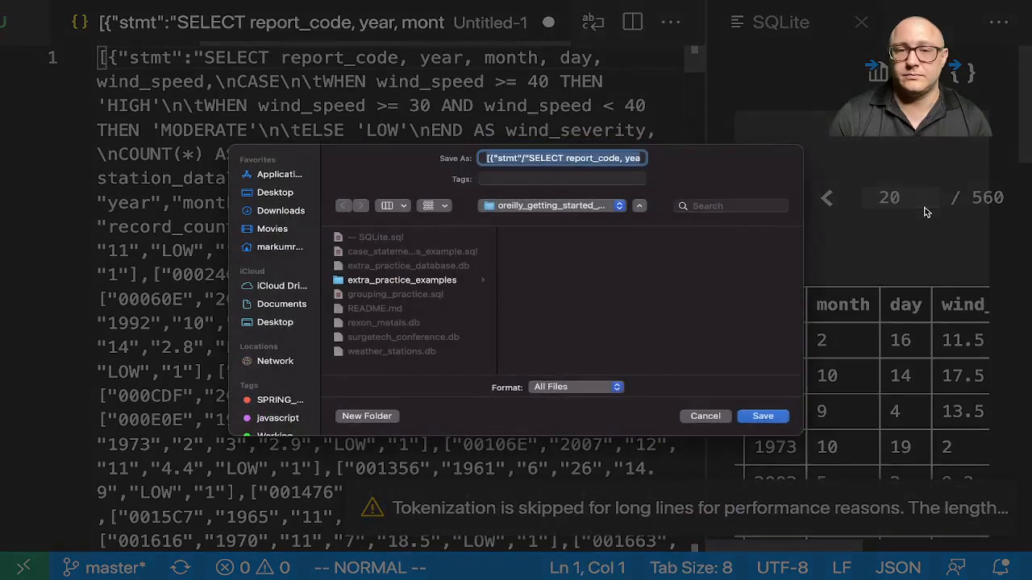
click(705, 416)
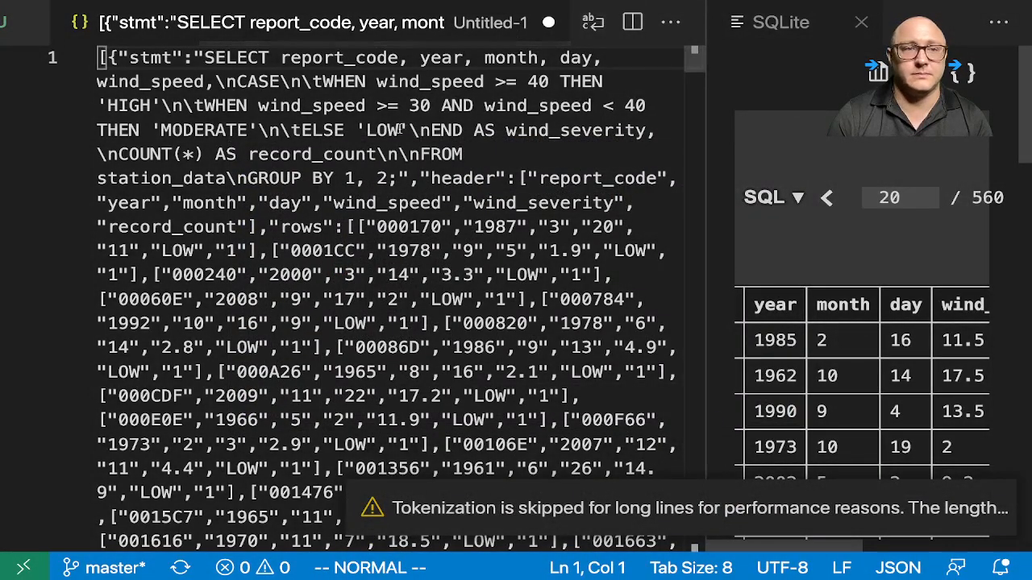
Step: Close the results panel and discard the untitled JSON document without saving
click(861, 21)
click(861, 22)
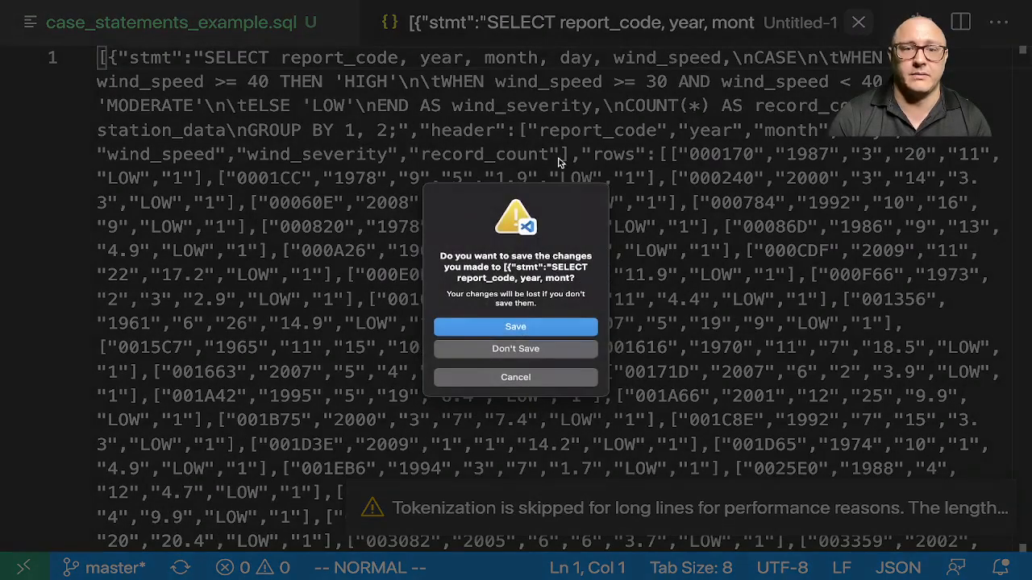
click(521, 353)
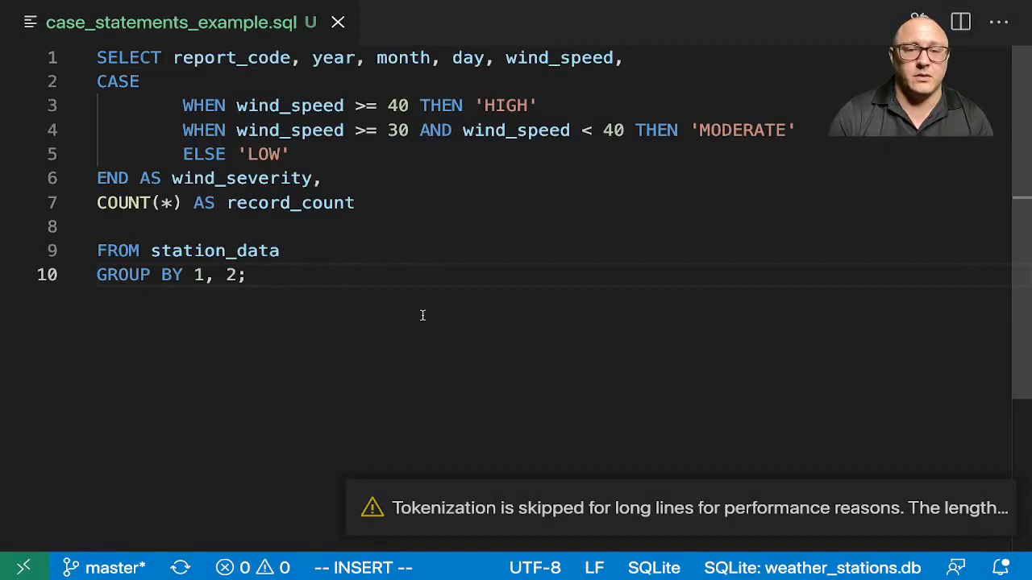
Step: Clear the old wind-severity query and begin a new one with SELECT year, month
click(984, 506)
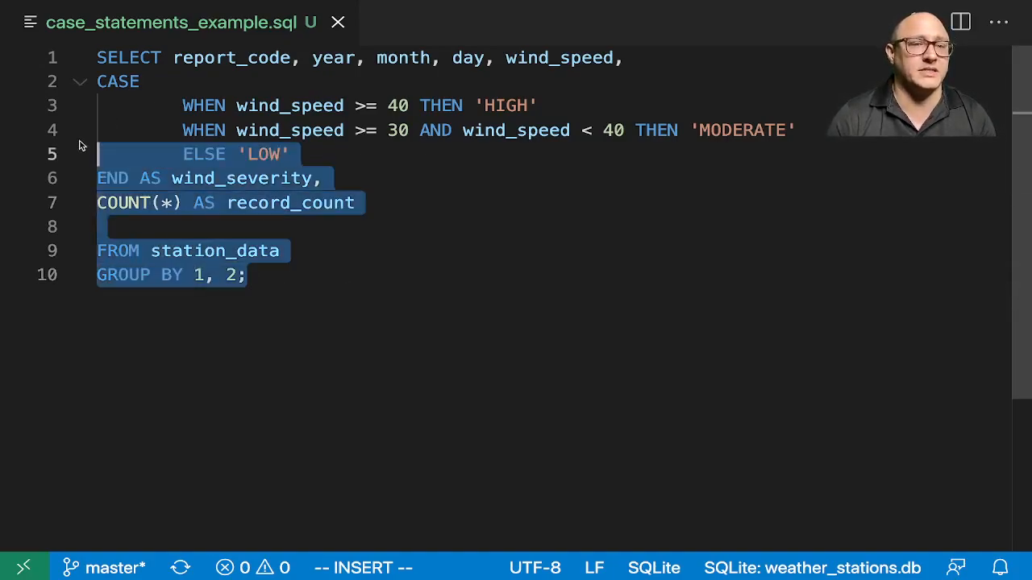
mouse_move(283, 277)
mouse_down()
mouse_move(63, 81)
mouse_move(63, 58)
mouse_up()
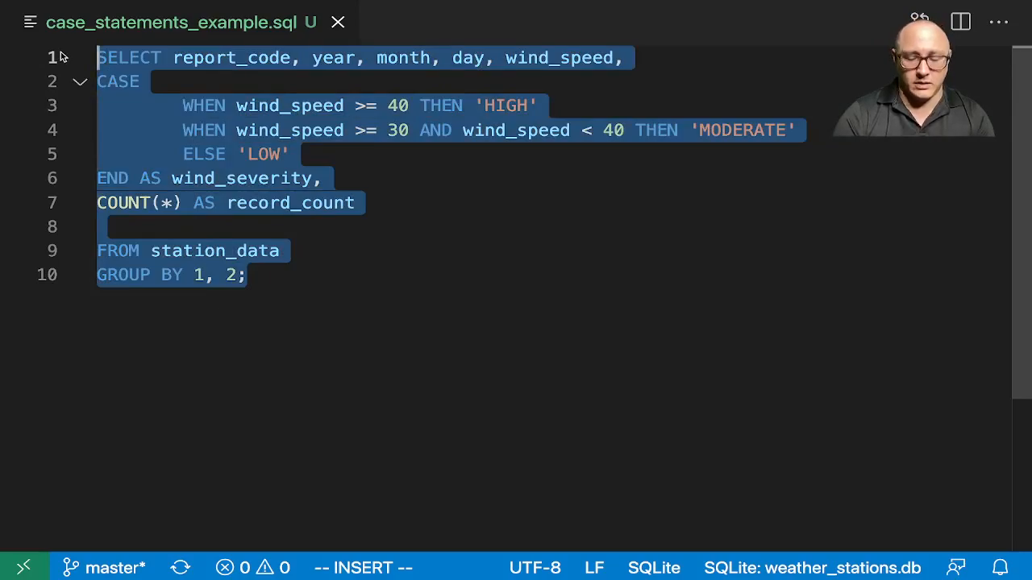
key(BackSpace)
text(SELE)
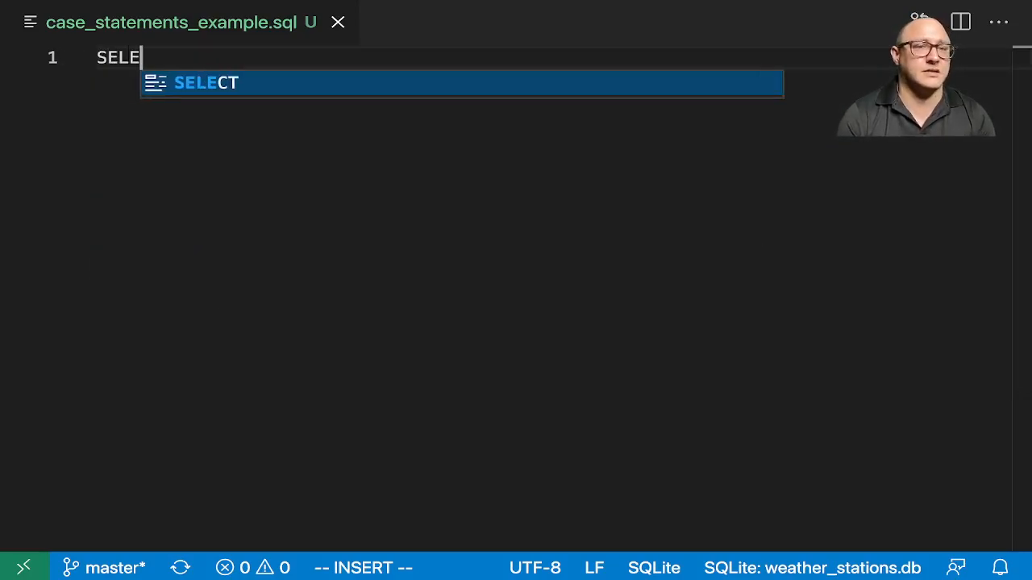
text(CT year, mon)
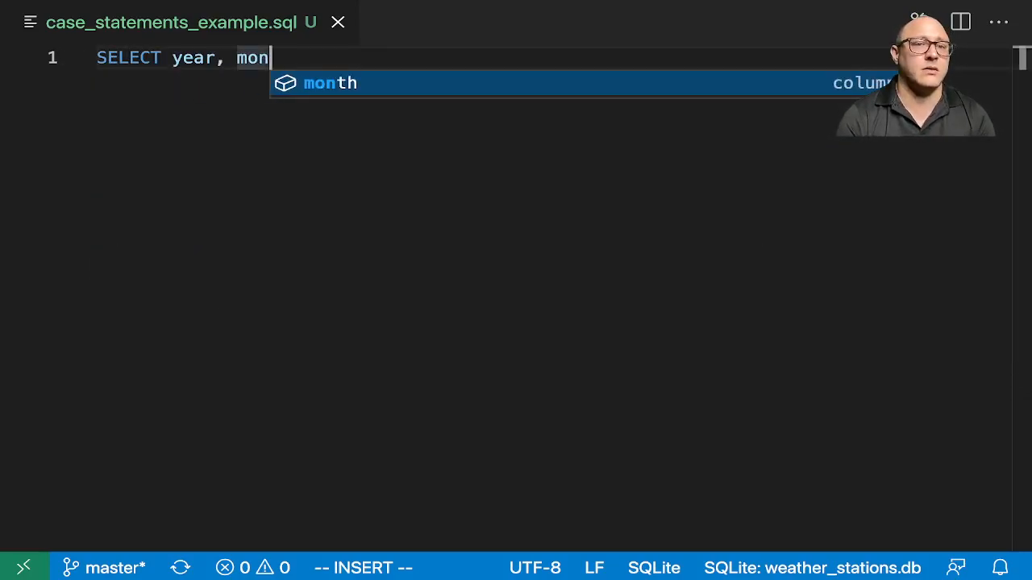
text(th,)
key(Return)
key(Return)
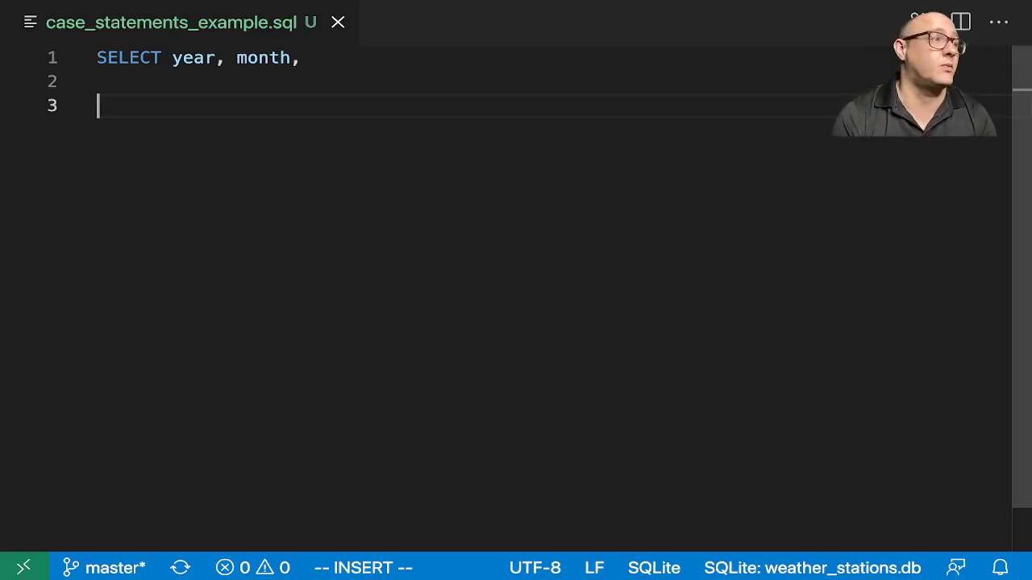
text(round()
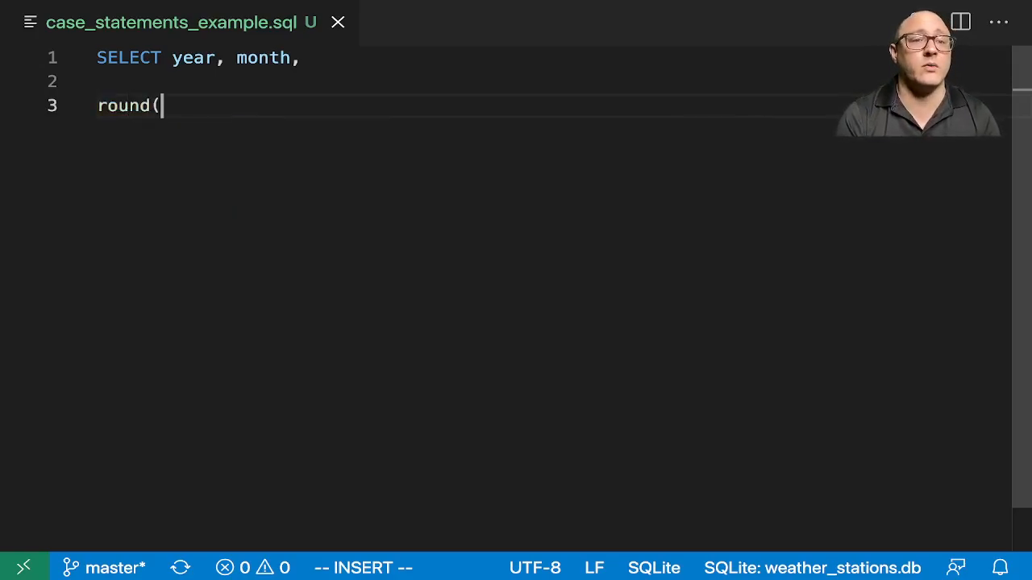
text(SUM)
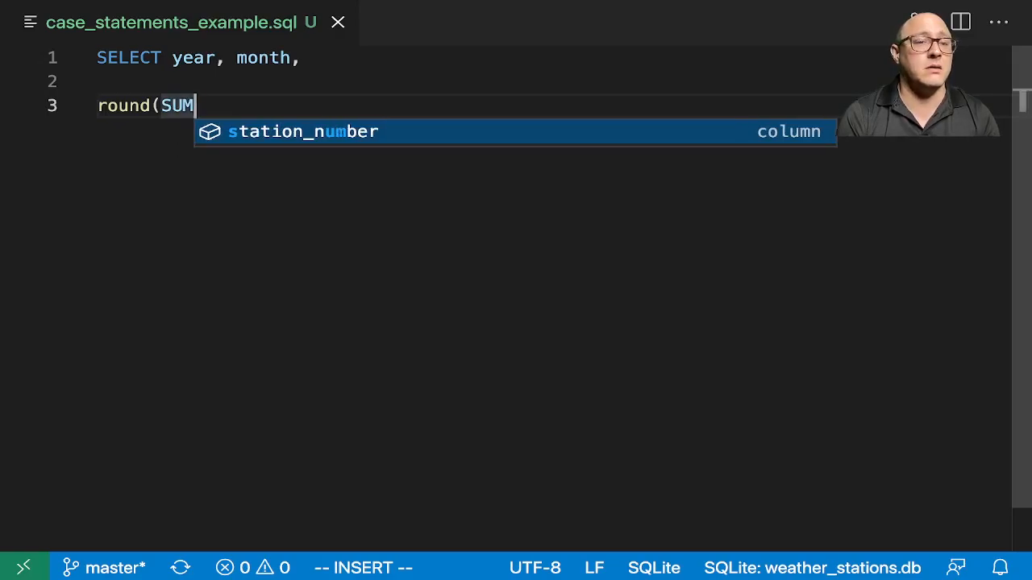
text((CASE )
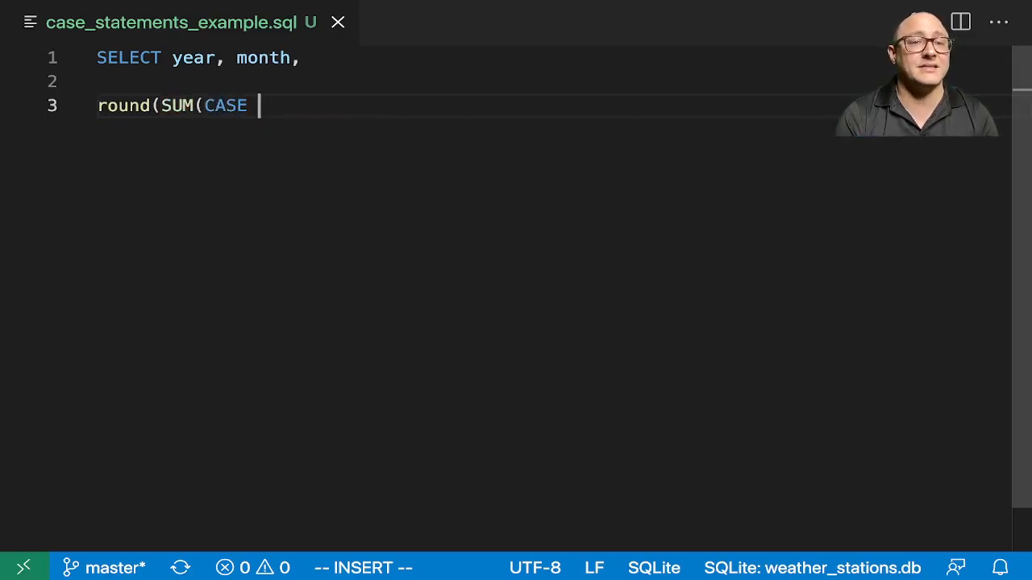
text(WHEN tor)
Step: Add round(SUM(CASE WHEN tornado = 1 THEN precipitation ELSE 0 END), 2) AS tornado_precipitation
key(Tab)
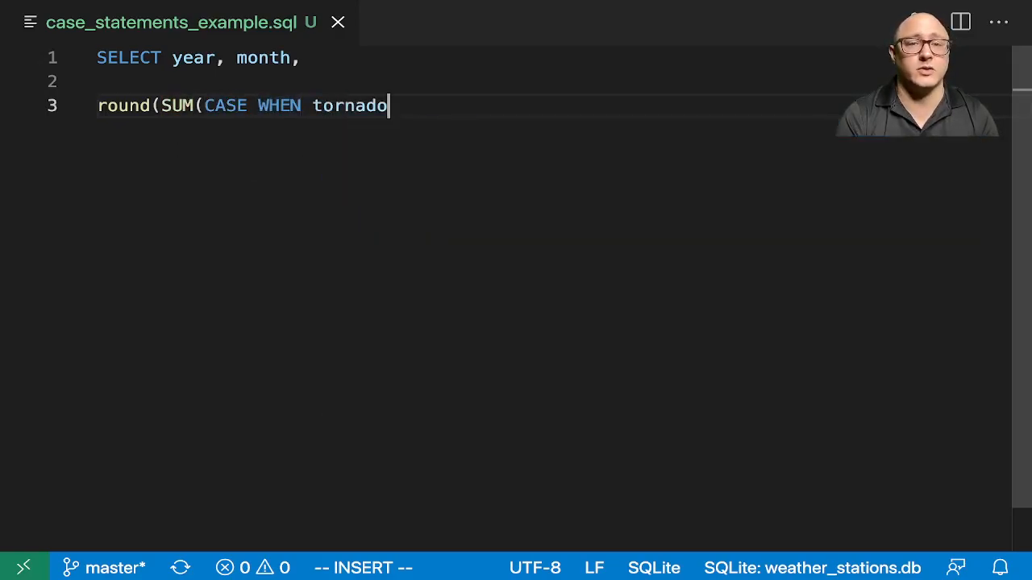
text(=1)
key(BackSpace)
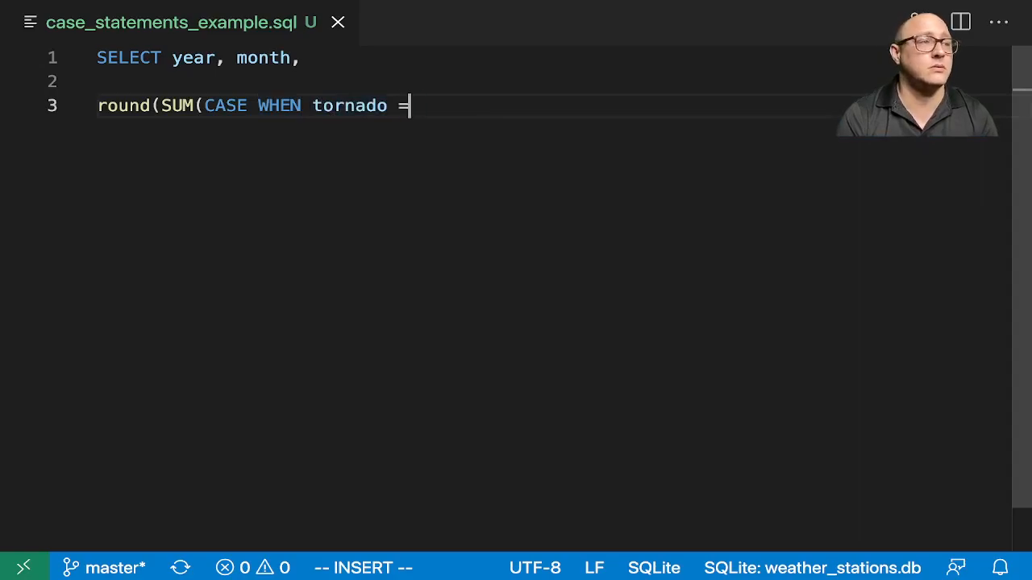
text(1 t)
key(BackSpace)
key(BackSpace)
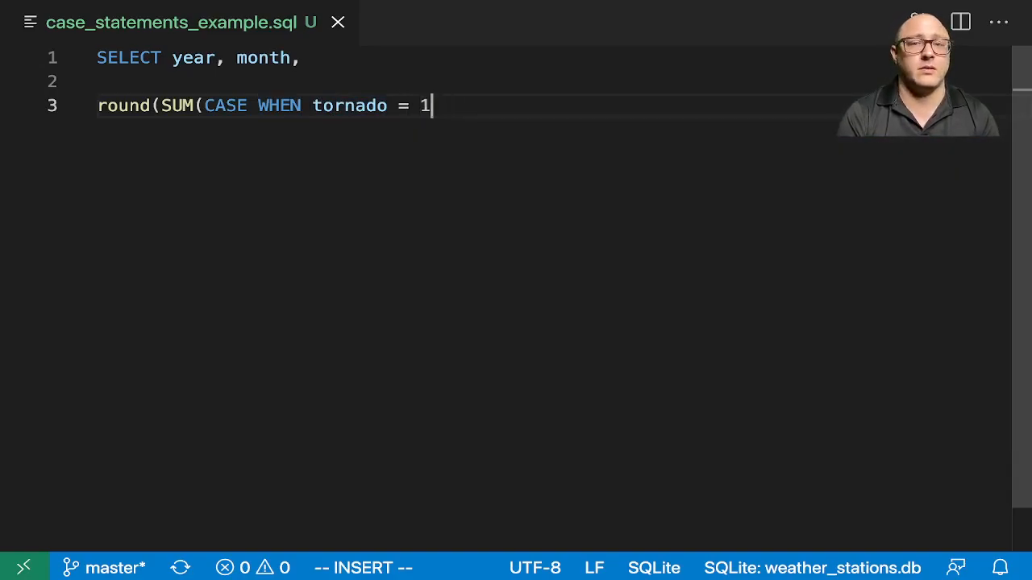
text(THEN p)
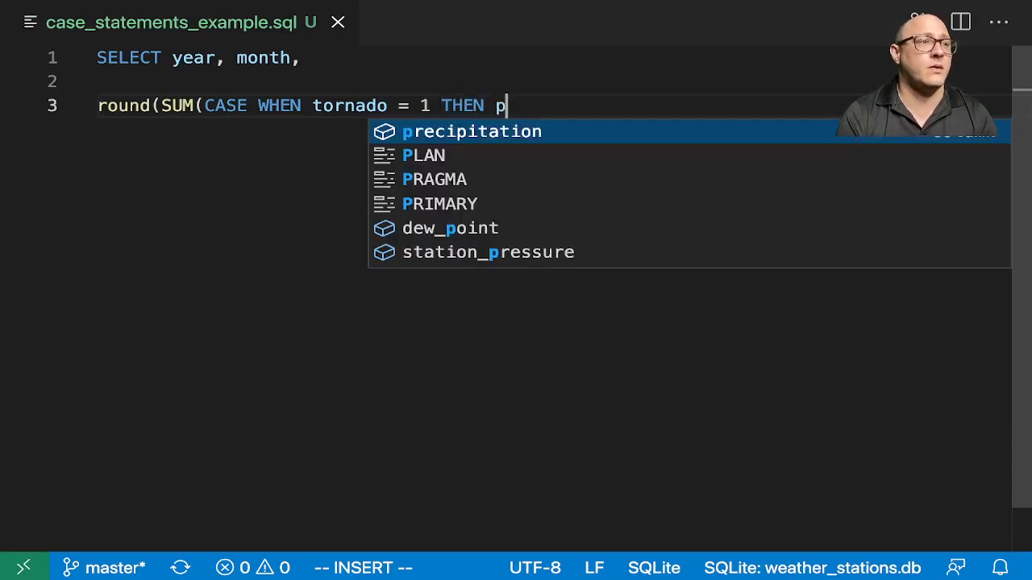
text(re)
key(Tab)
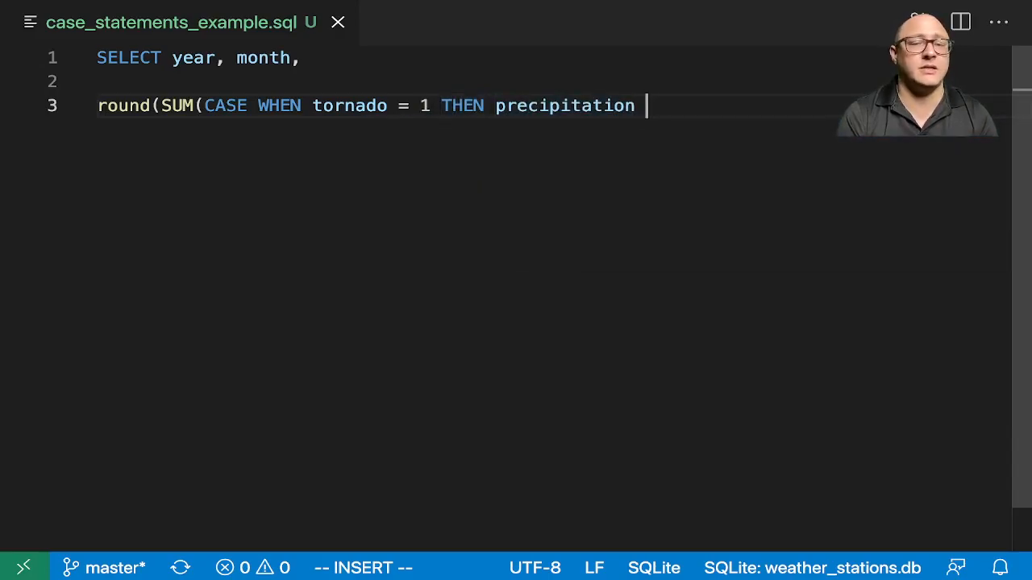
text(ELSE 0)
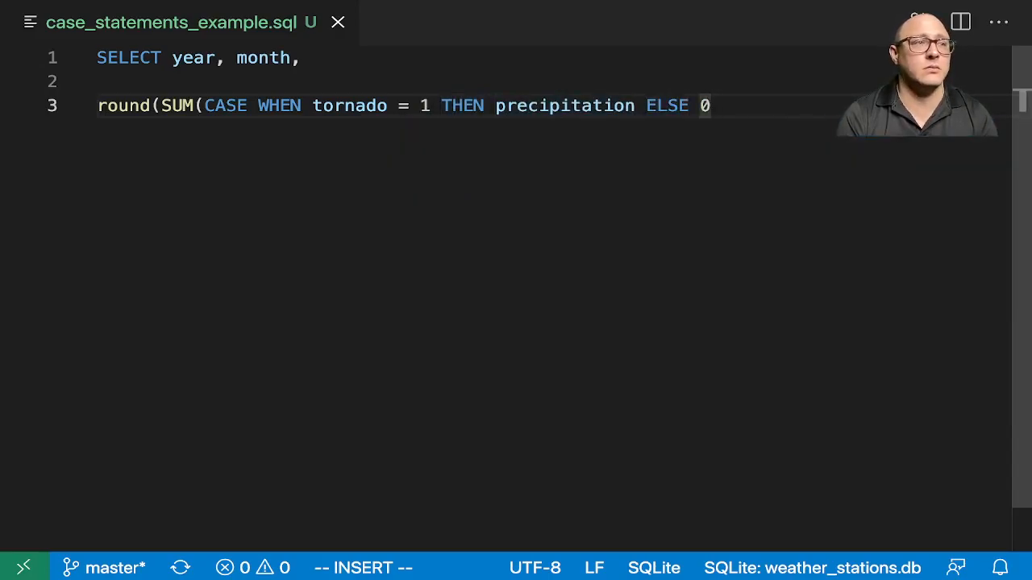
text( END))
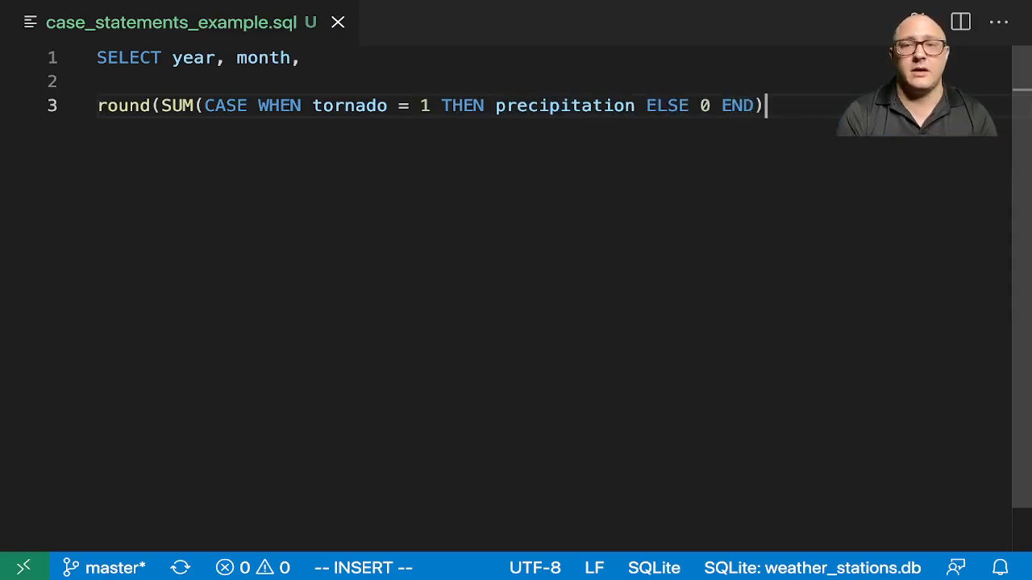
text(, 2) )
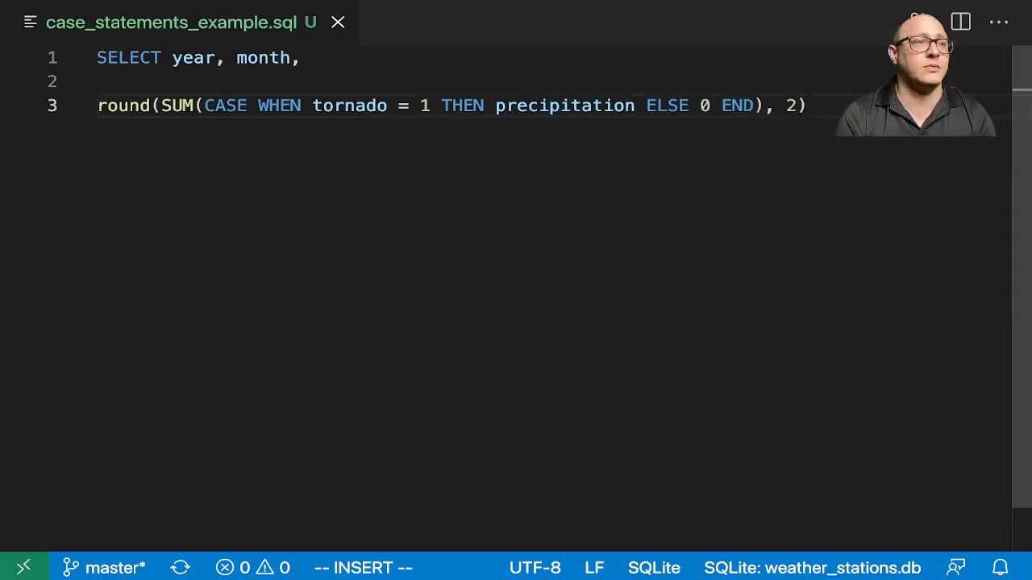
text(as)
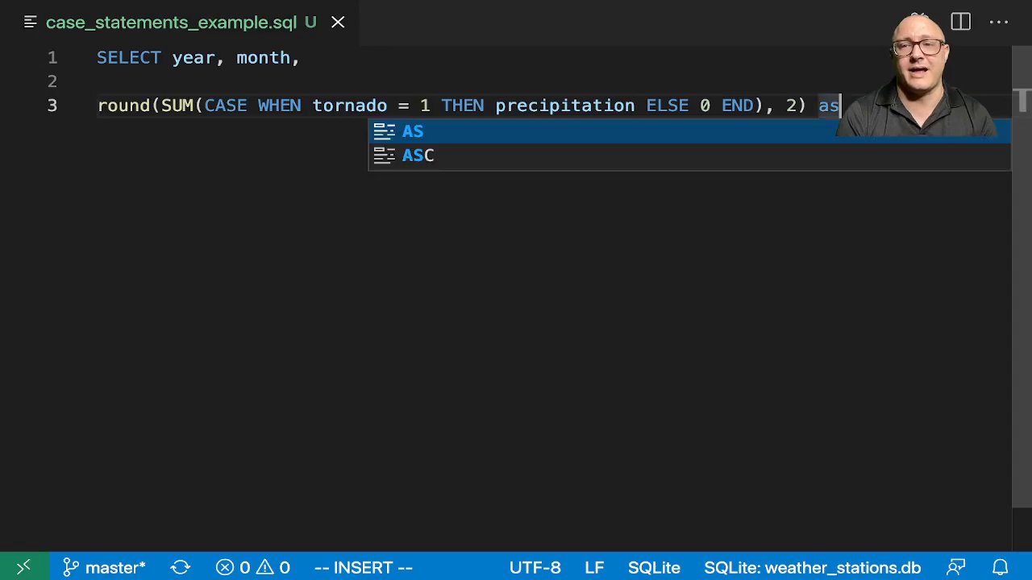
key(BackSpace)
key(BackSpace)
text(AS )
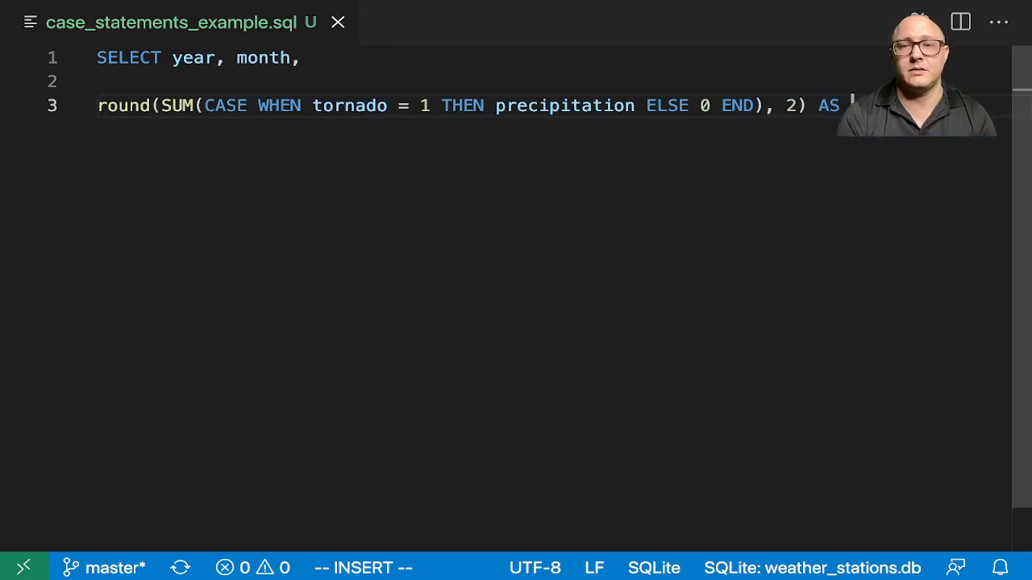
text(tor)
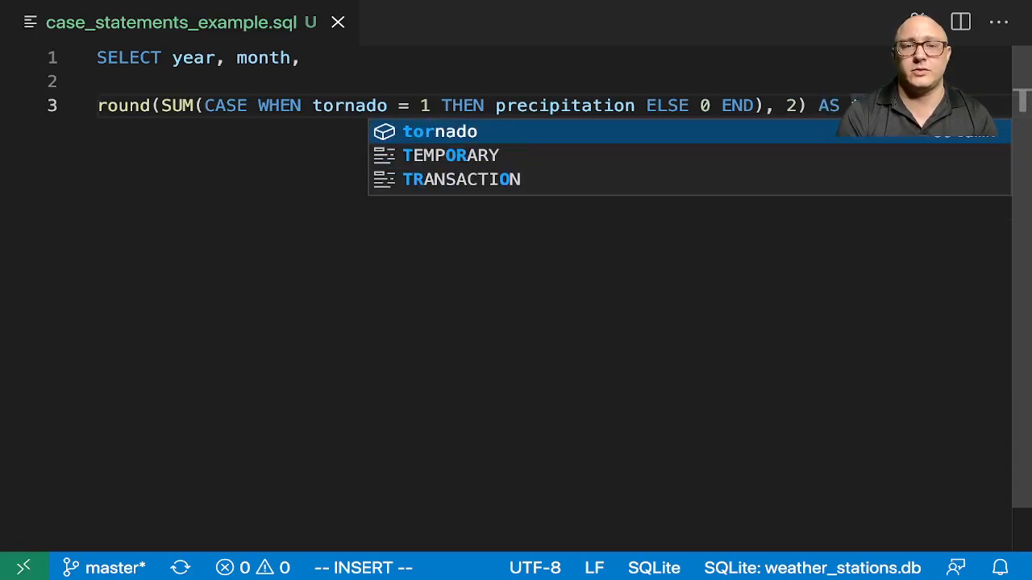
key(Tab)
text(_precipitat)
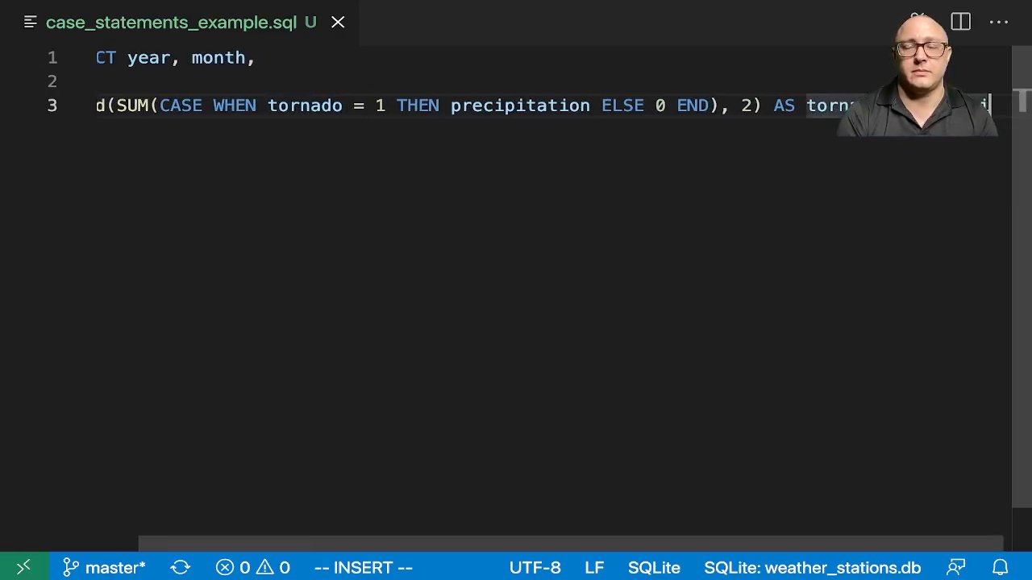
text(on)
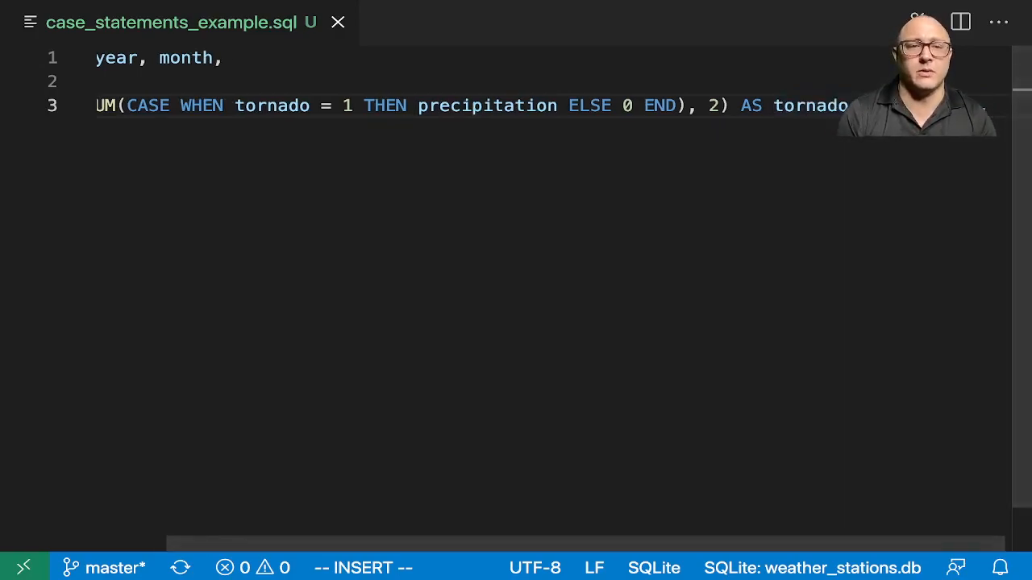
Step: Duplicate the tornado sum line below and rename its alias no_tornado_precipitation
key(Home)
key(Escape)
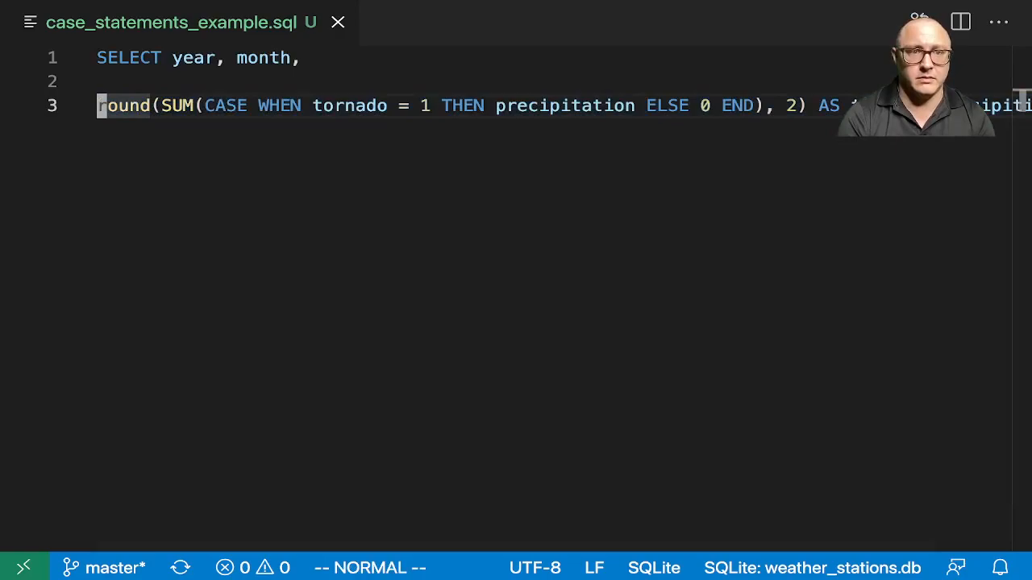
key(o)
key(ctrl+v)
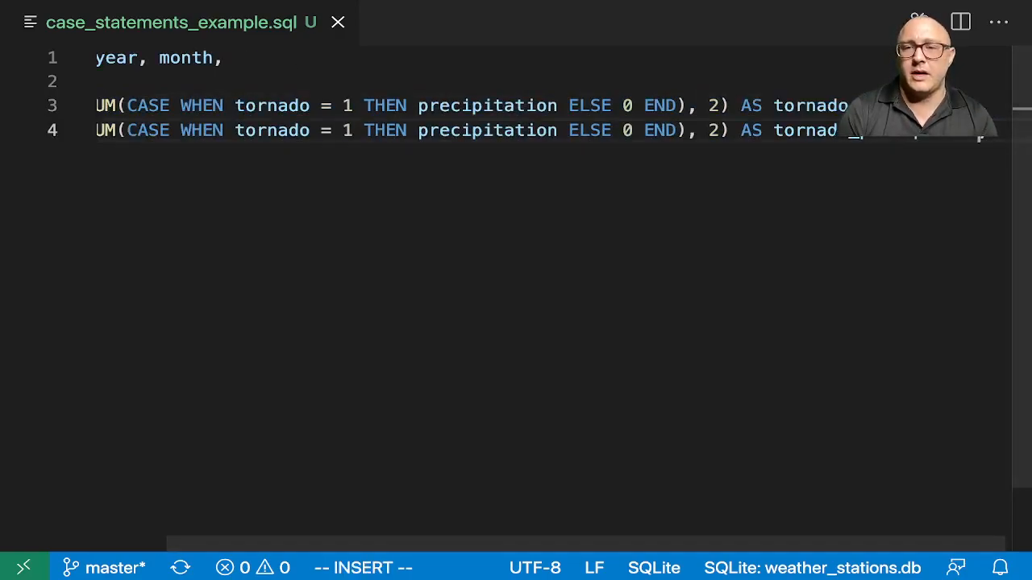
key(Left)
key(Left)
key(Left)
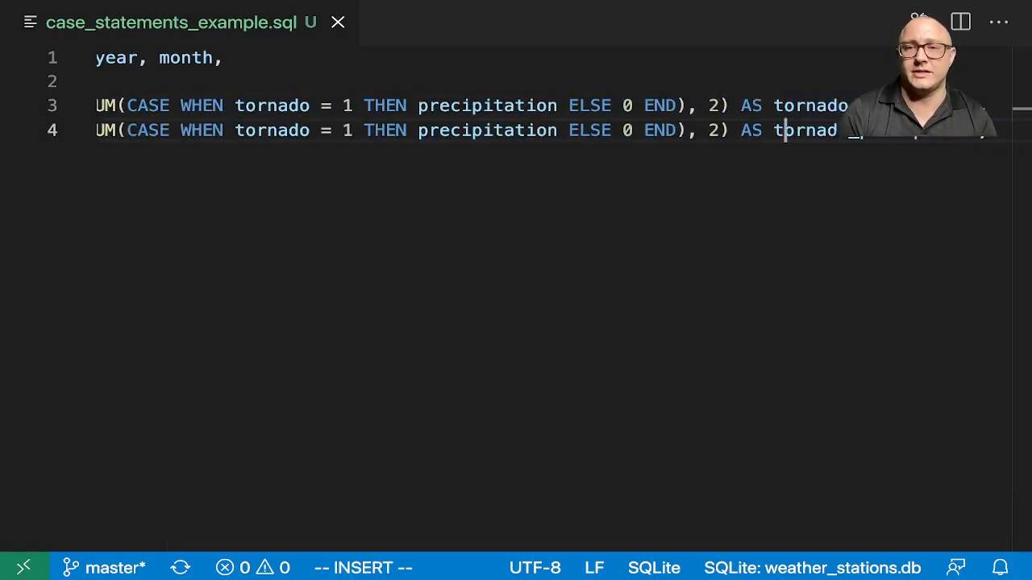
key(Left)
key(Left)
key(Left)
key(Right)
key(Right)
key(Right)
text(n)
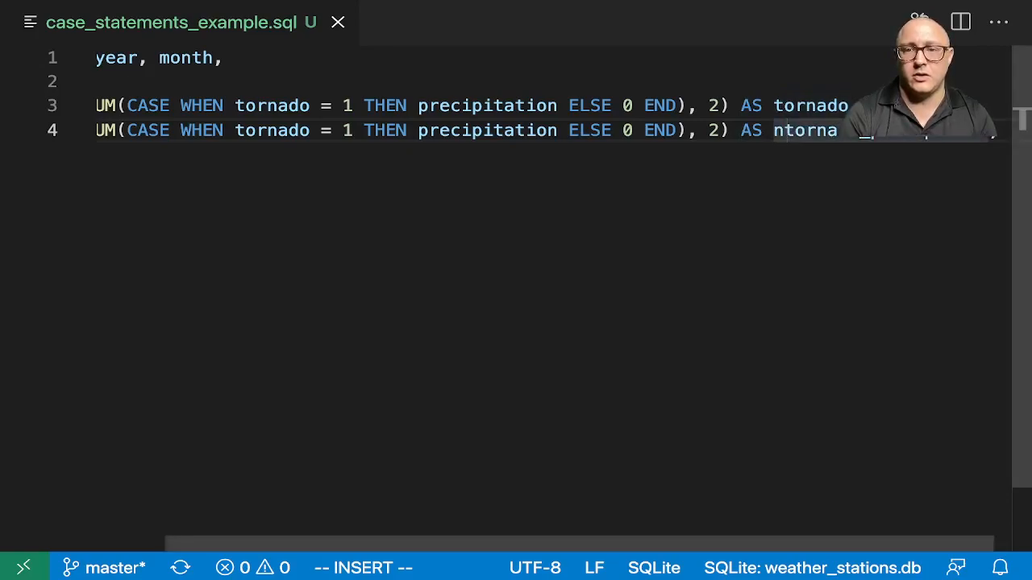
text(o_)
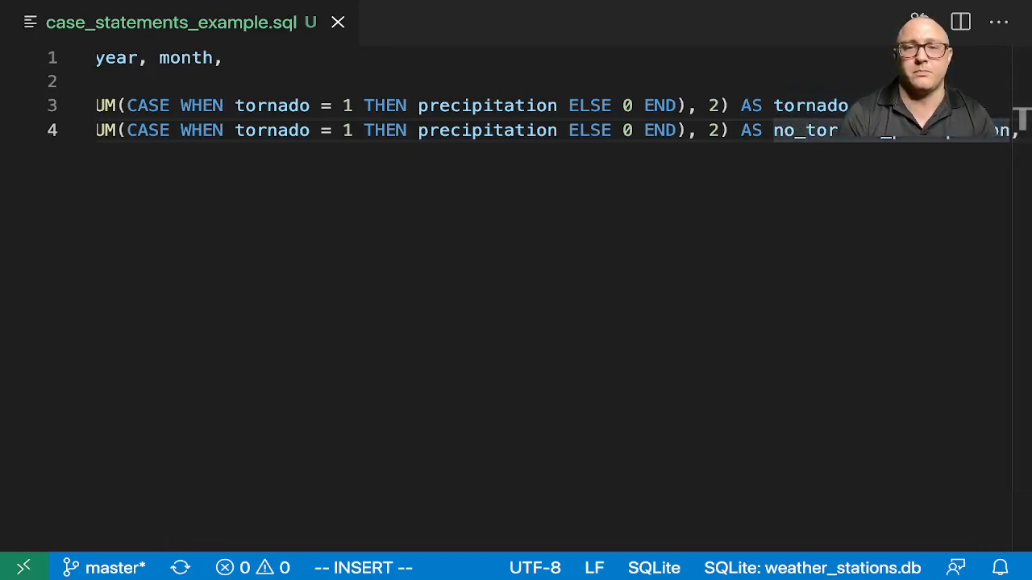
Step: Change the second CASE condition to tornado = 0
click(356, 132)
key(BackSpace)
text(0)
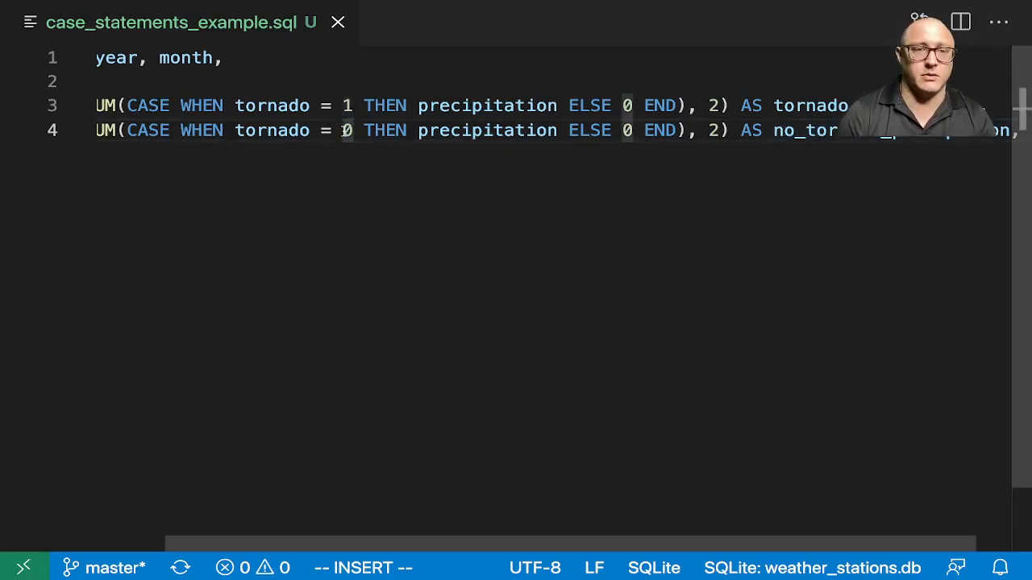
key(Home)
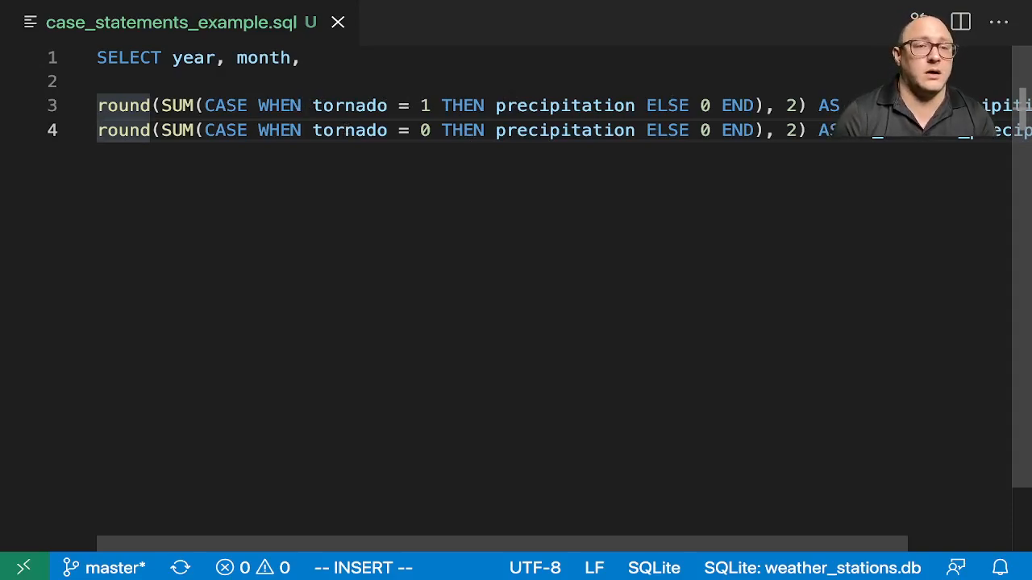
Step: Add FROM station_data, GROUP BY year, month and LIMIT 10, then run the query
key(End)
key(Return)
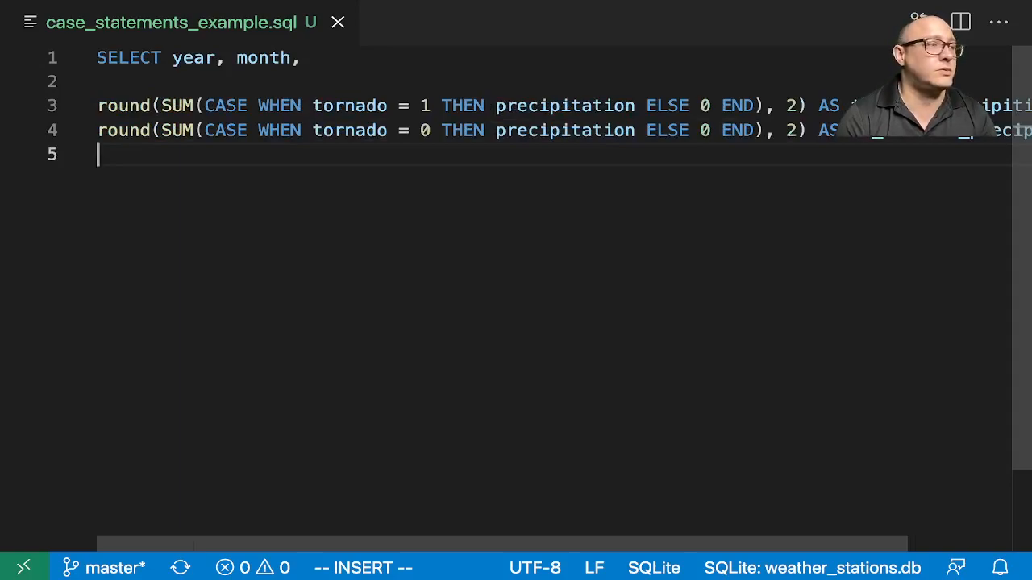
key(Return)
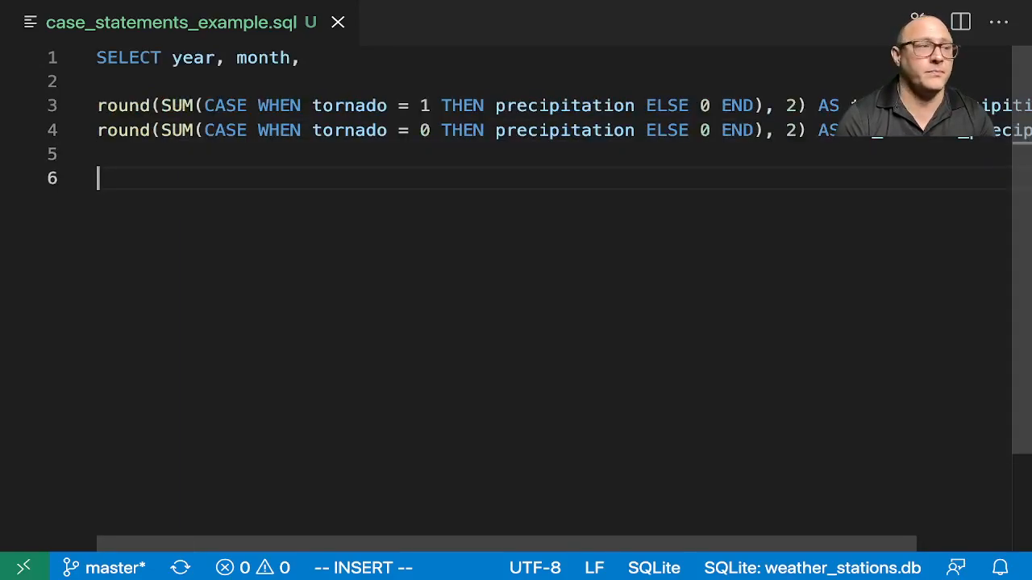
text(FROM st)
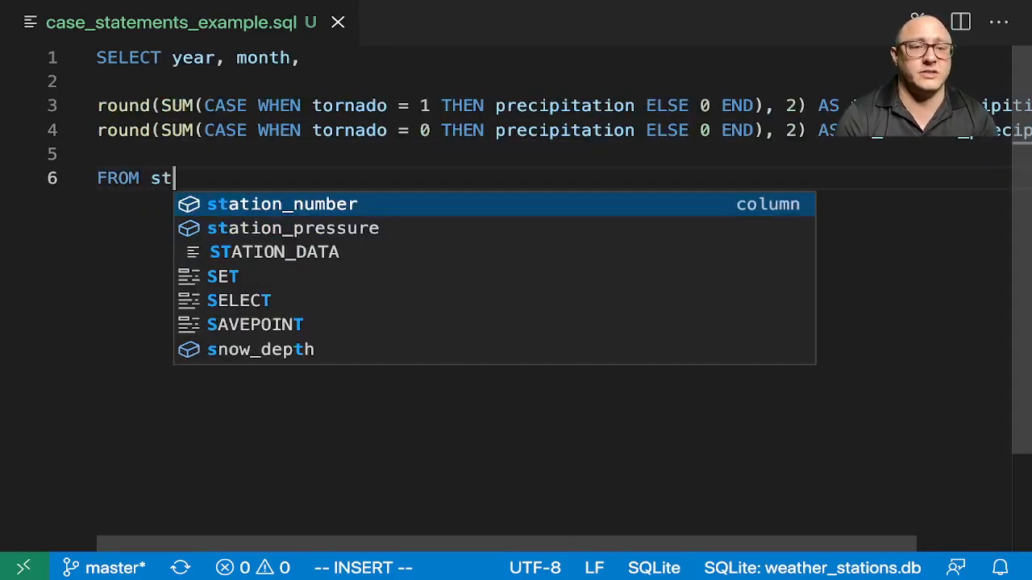
text(ation_data)
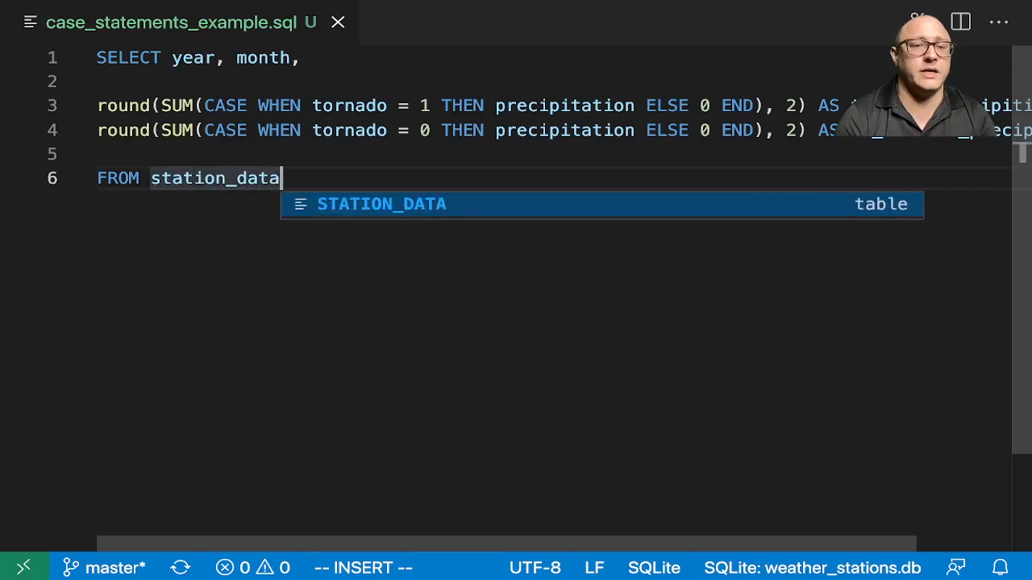
key(Escape)
key(Return)
text(GROUP)
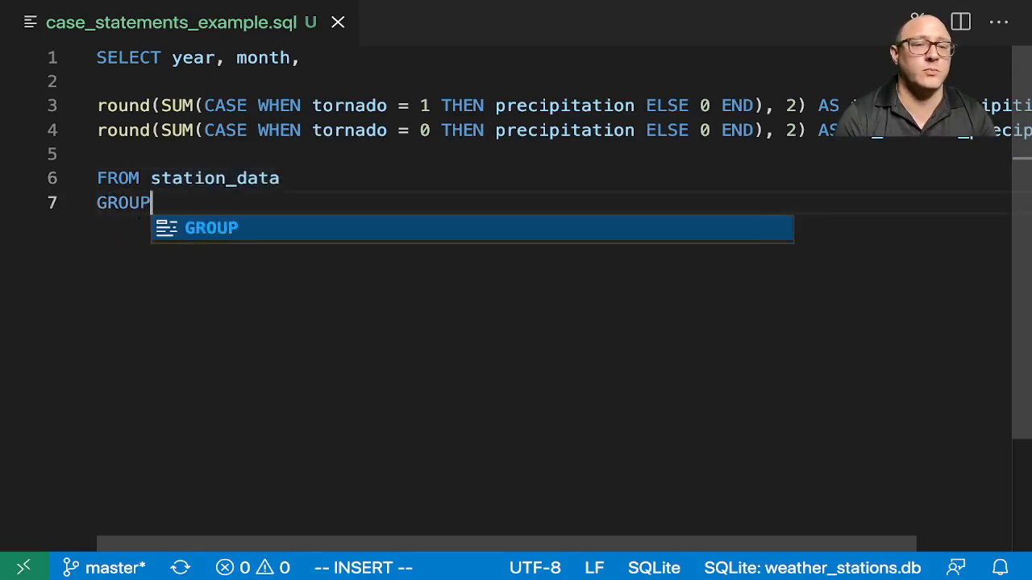
text( NY)
key(BackSpace)
key(BackSpace)
text(B)
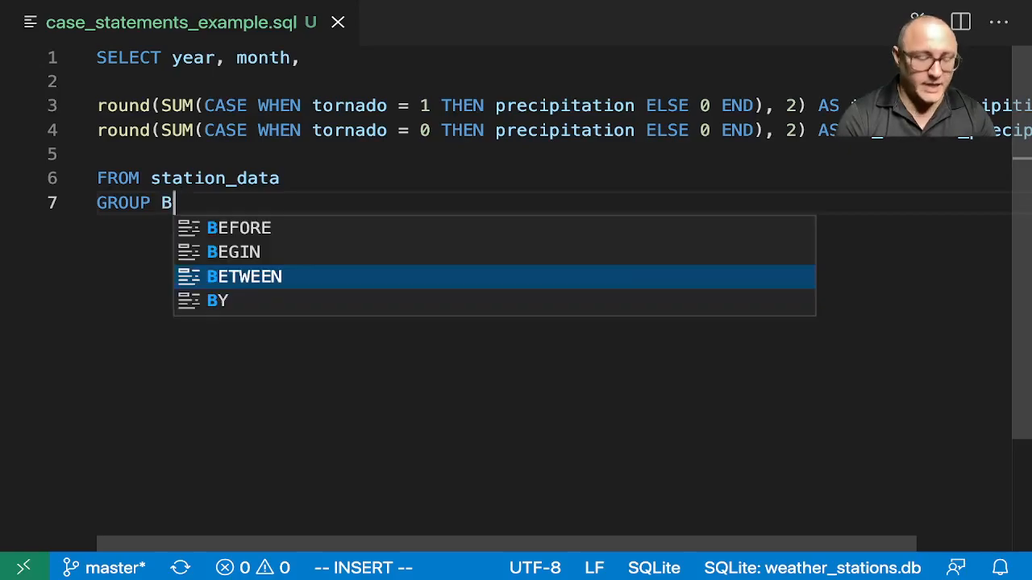
text(Y year, mont)
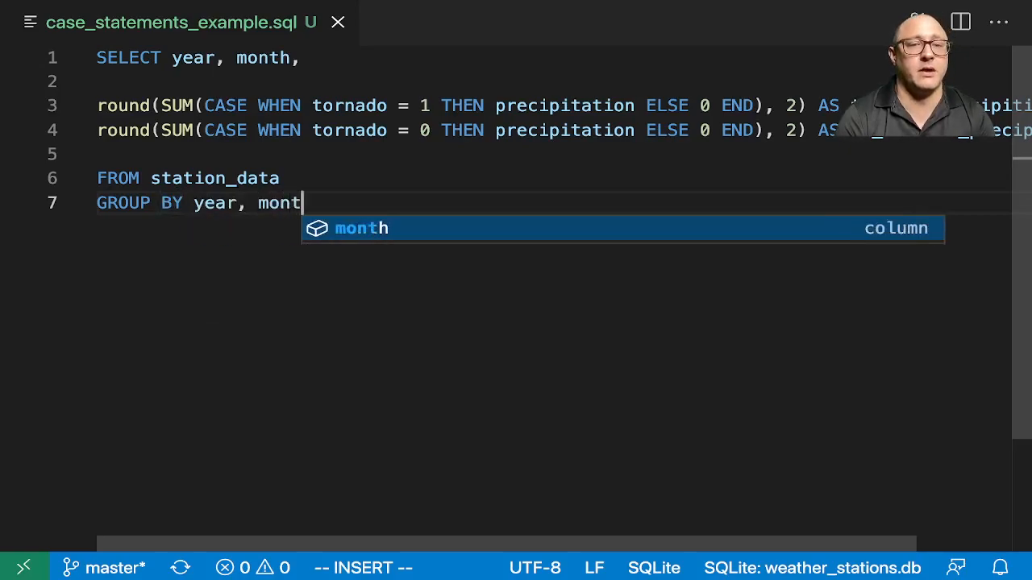
text(h)
key(Return)
key(Return)
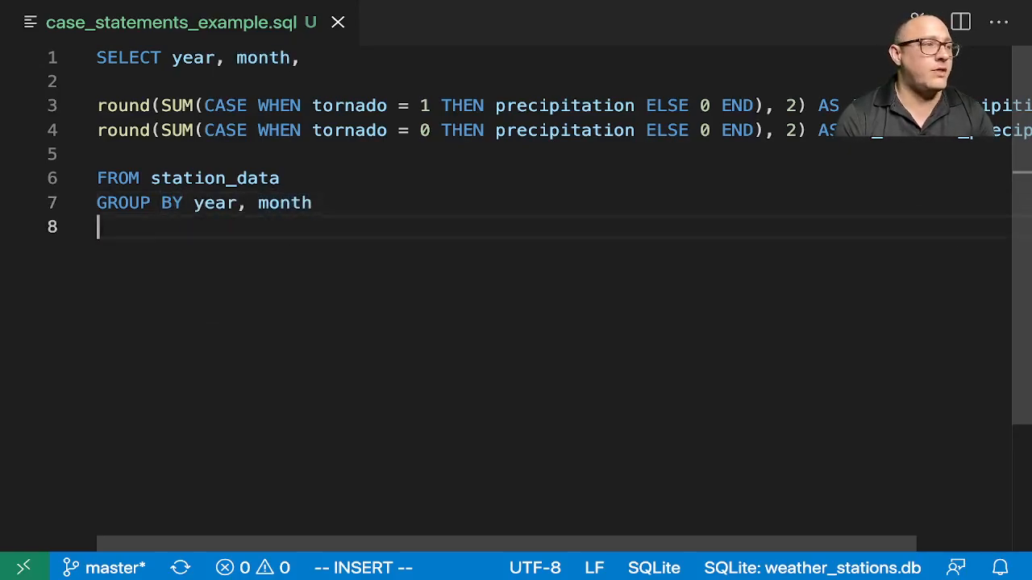
text(LIMIT )
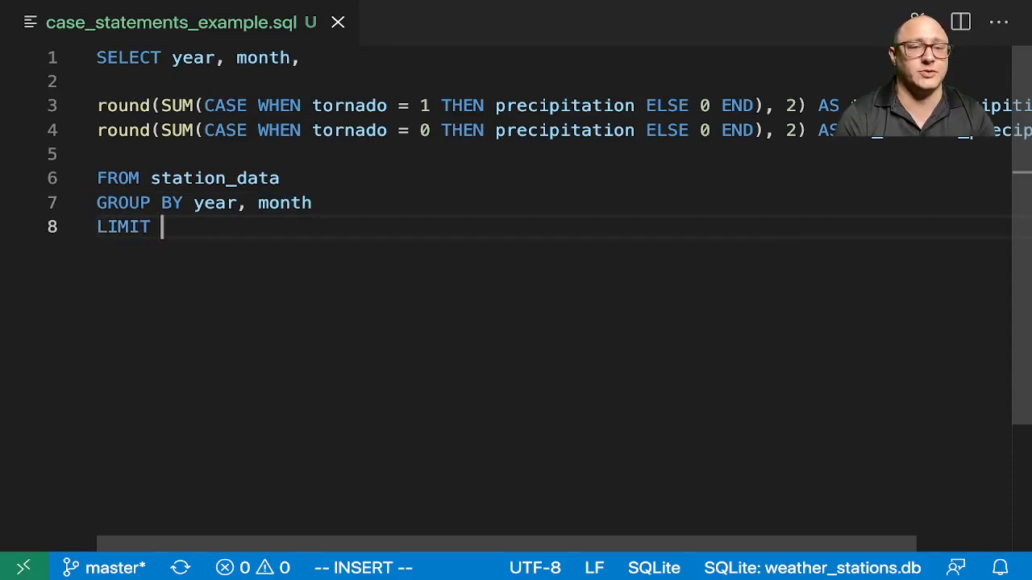
text(10;)
key(ctrl+shift+q)
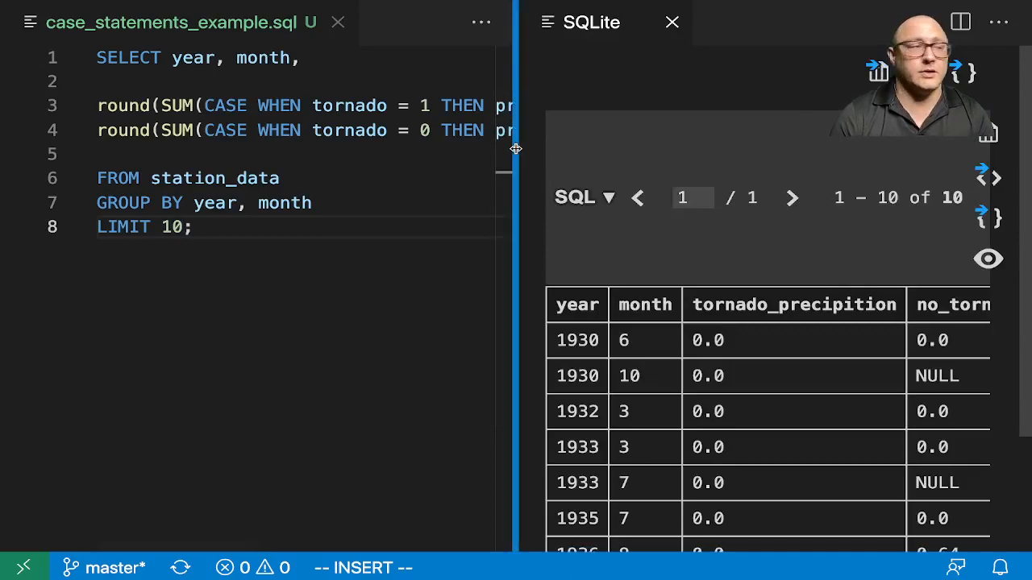
Step: Resize the results panel to show all four columns, then give the code room again
drag(514, 150, 358, 153)
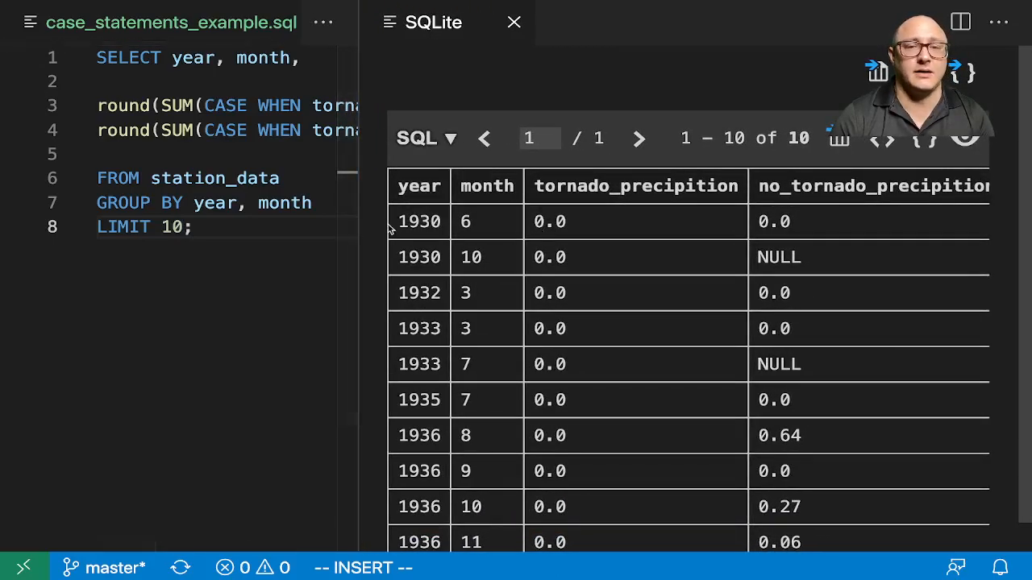
drag(357, 226, 326, 226)
scroll(577, 250, down, 1)
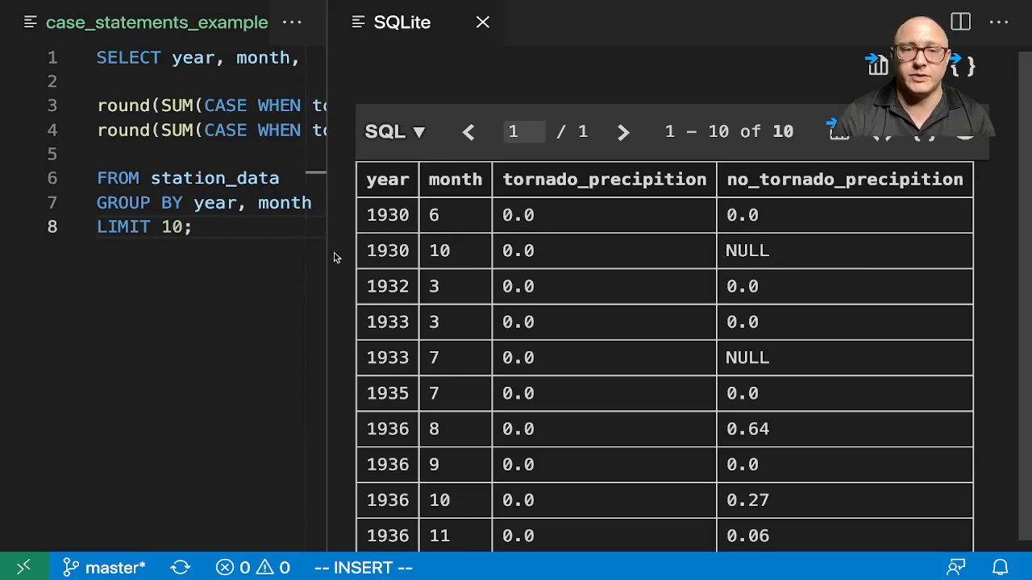
drag(332, 251, 739, 243)
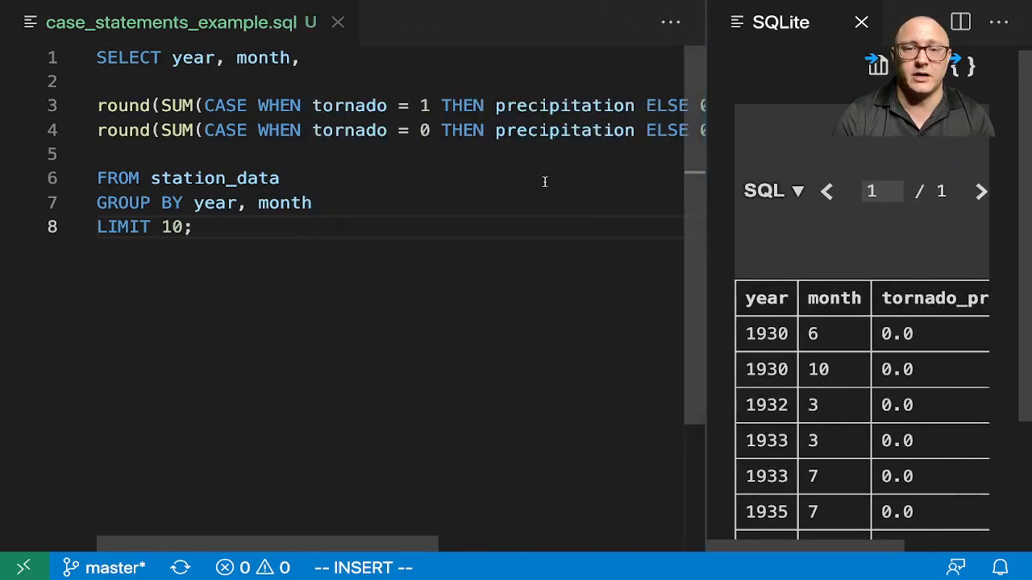
scroll(532, 175, right, 2)
scroll(527, 174, right, 3)
scroll(528, 173, left, 1)
scroll(527, 173, left, 1)
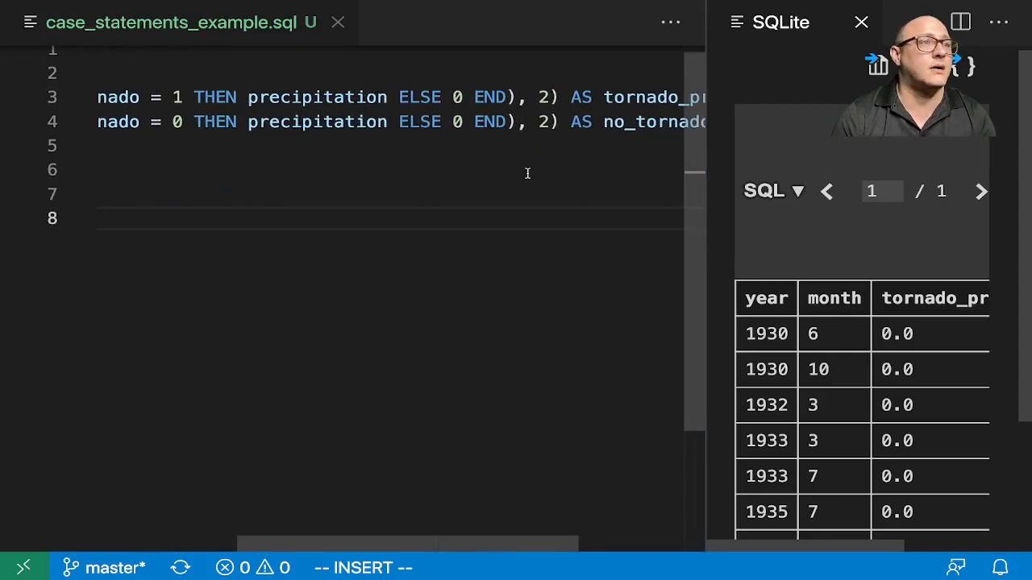
scroll(527, 173, left, 1)
scroll(528, 173, left, 3)
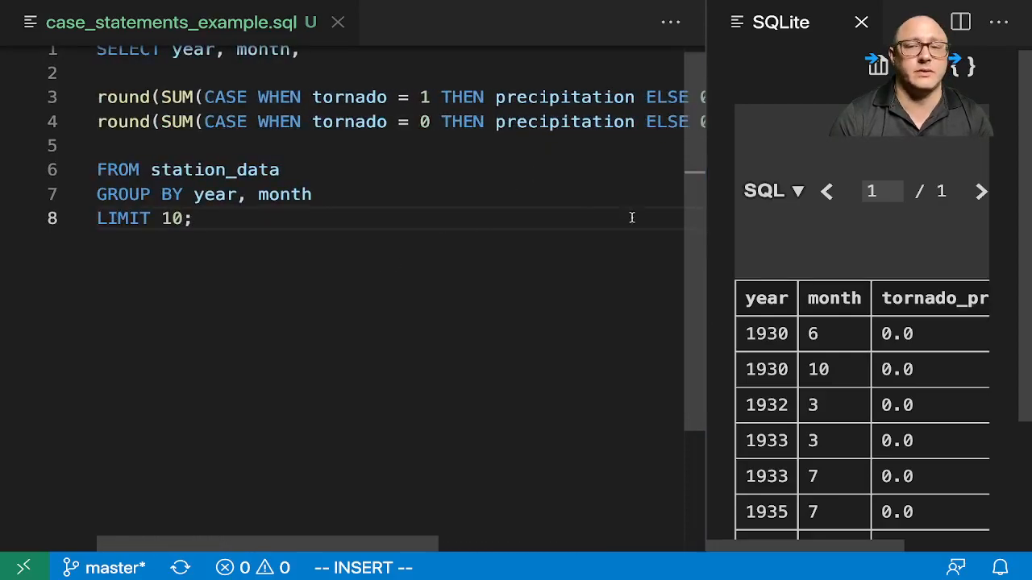
drag(705, 217, 342, 218)
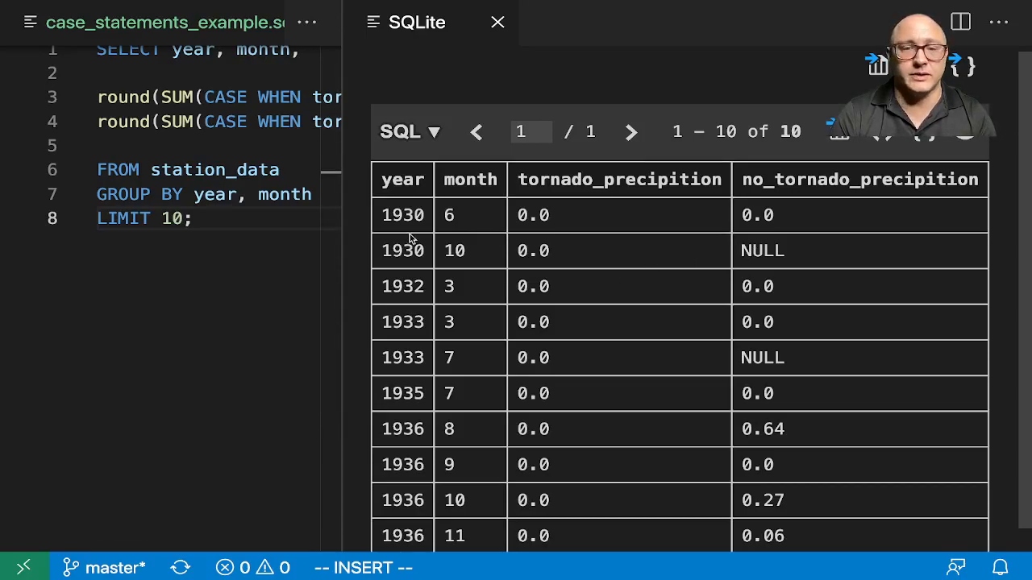
Step: Start wrapping precipitation on line 4 in coalesce, checking and closing the results
drag(341, 233, 770, 255)
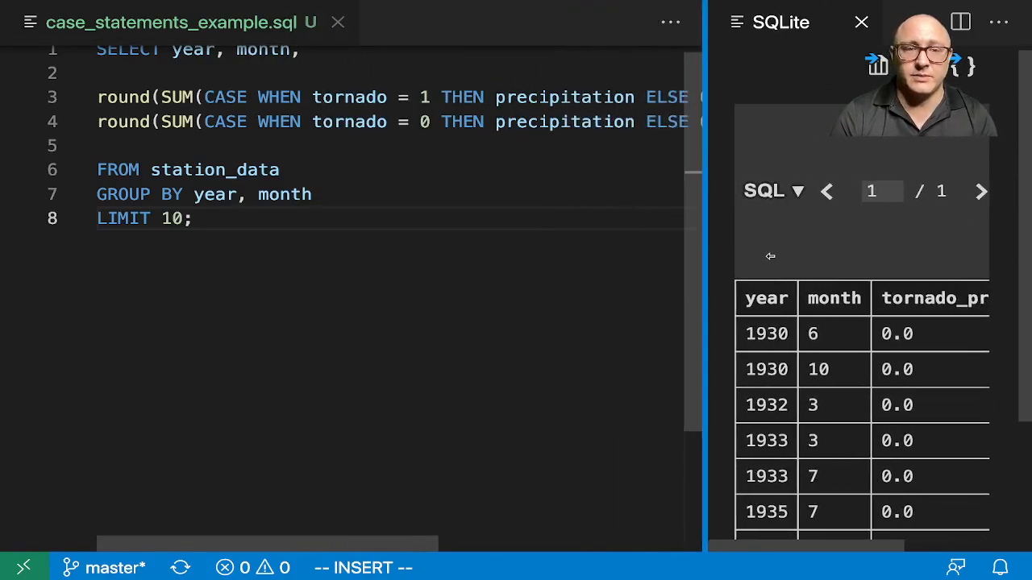
scroll(370, 173, right, 5)
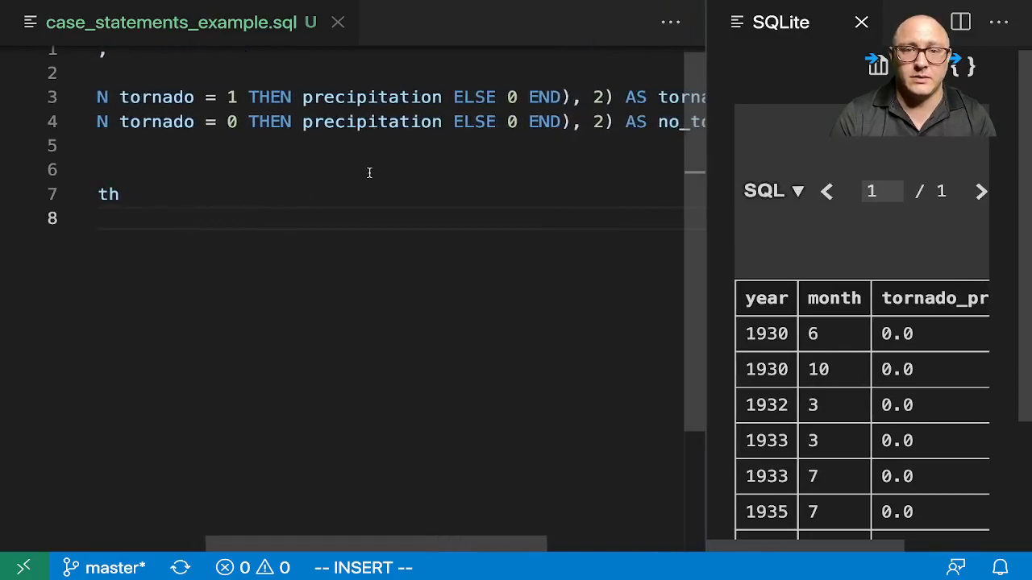
scroll(369, 172, right, 1)
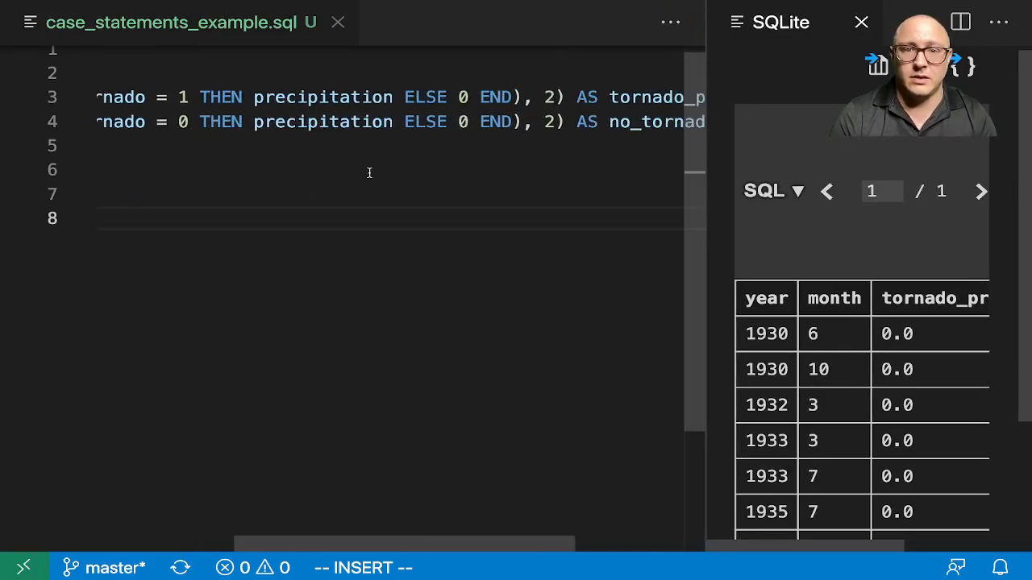
scroll(369, 173, left, 1)
scroll(369, 172, right, 3)
scroll(370, 173, left, 7)
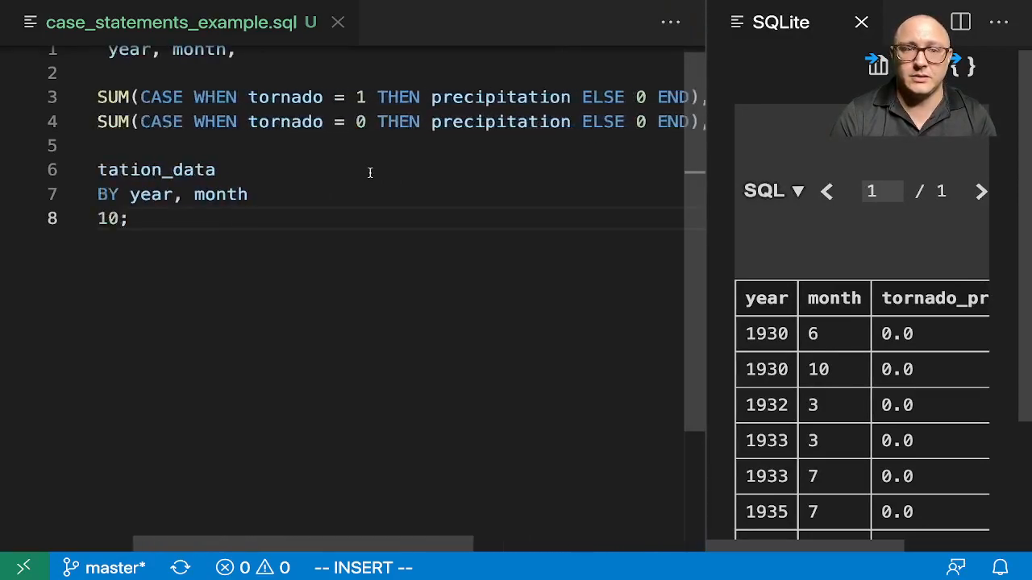
scroll(370, 173, left, 2)
scroll(370, 172, down, 1)
scroll(369, 170, right, 4)
scroll(364, 170, right, 1)
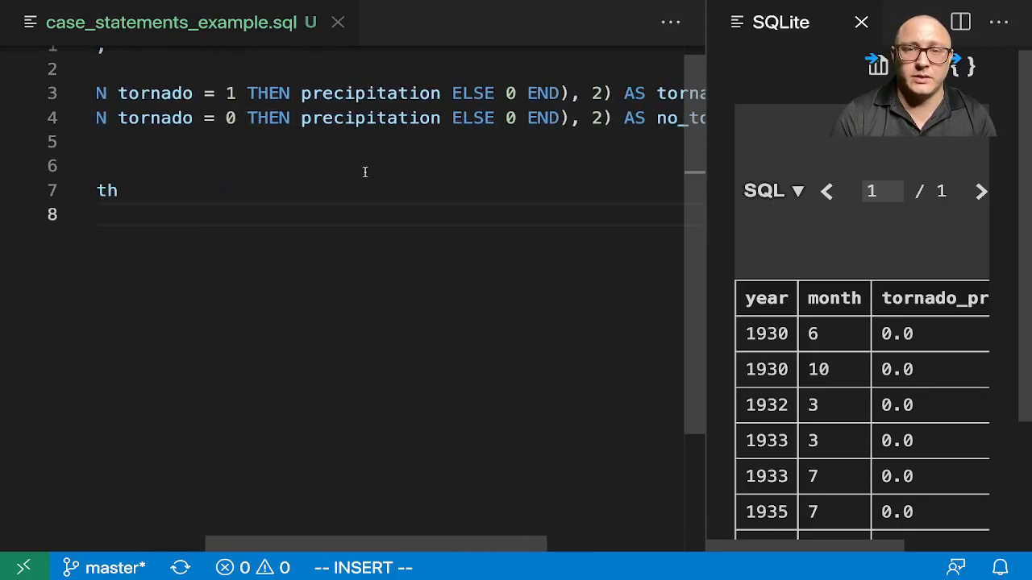
scroll(364, 170, left, 1)
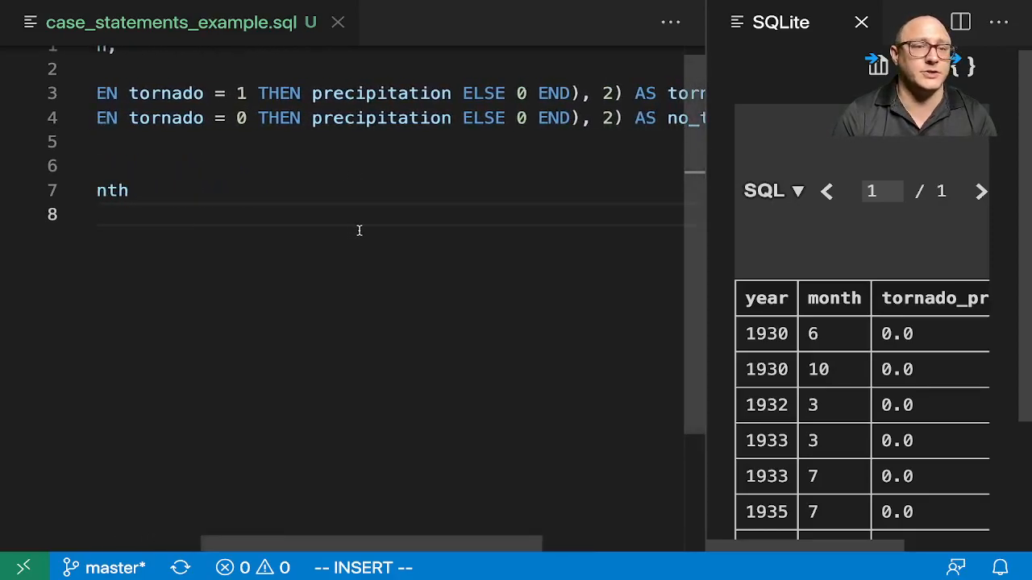
scroll(277, 193, left, 4)
scroll(277, 193, left, 2)
scroll(443, 159, right, 1)
scroll(419, 148, right, 3)
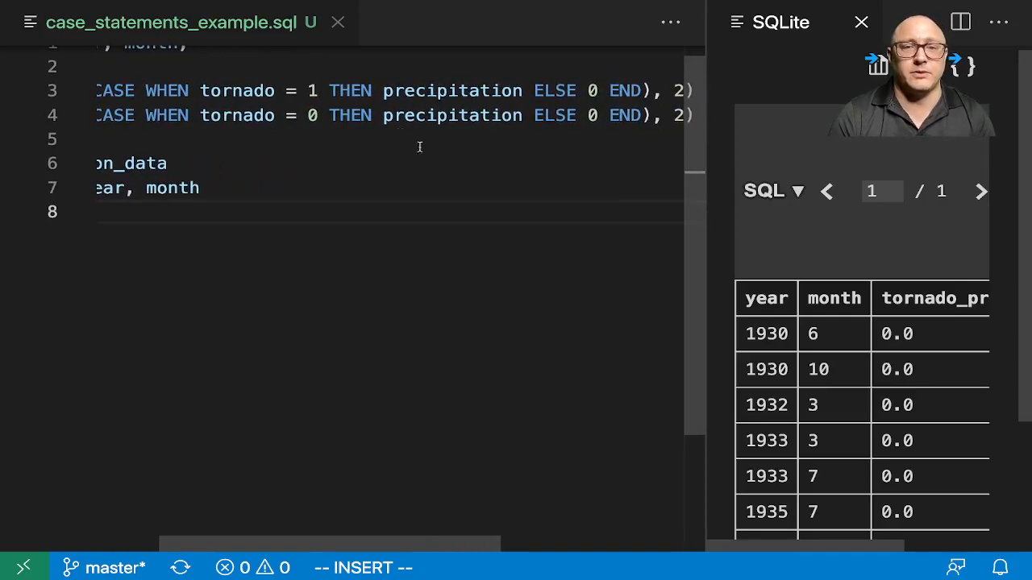
scroll(374, 111, right, 1)
click(378, 113)
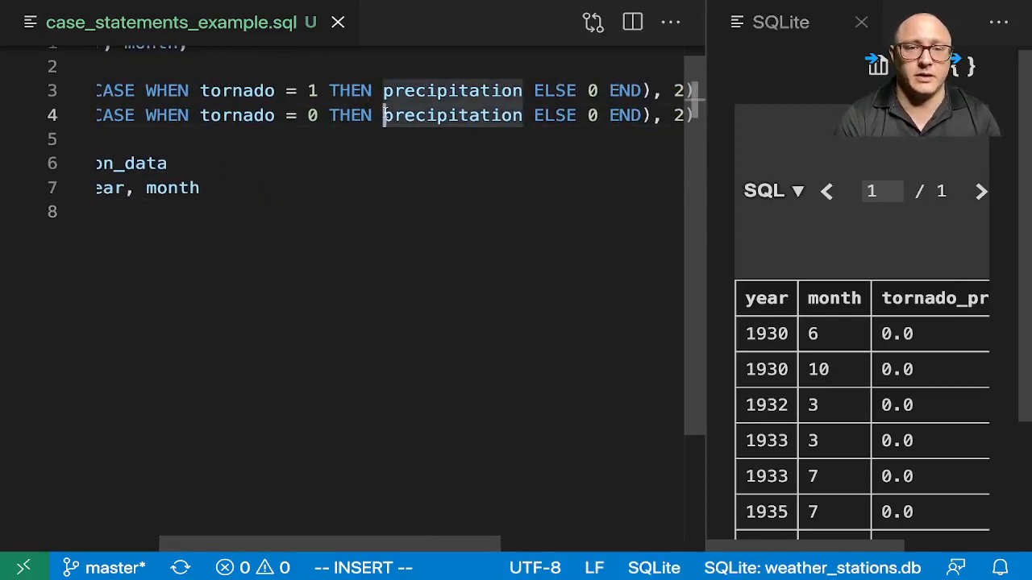
text(coalesc)
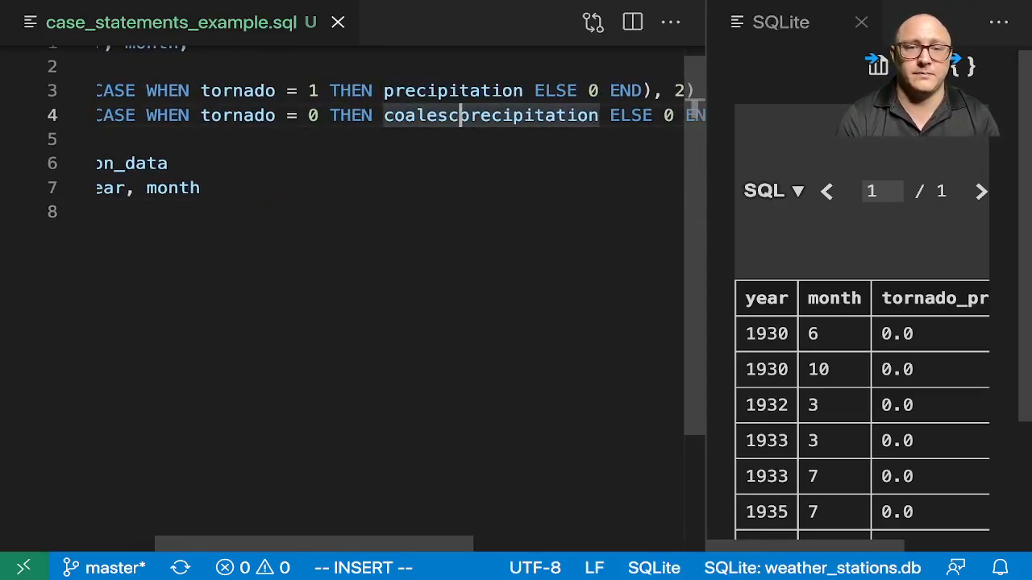
text(e()
key(ctrl+Right)
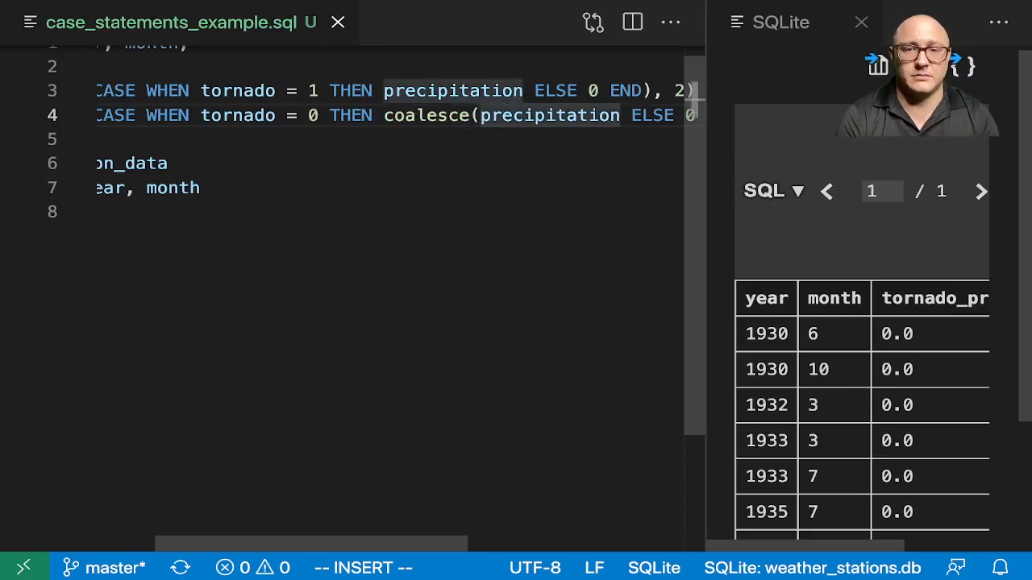
text(, 0))
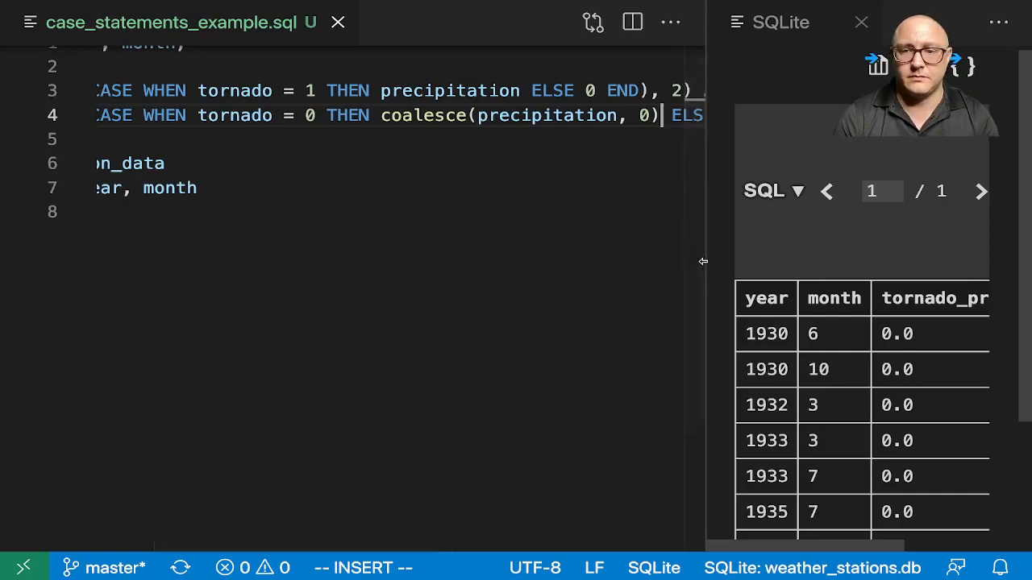
drag(703, 262, 409, 261)
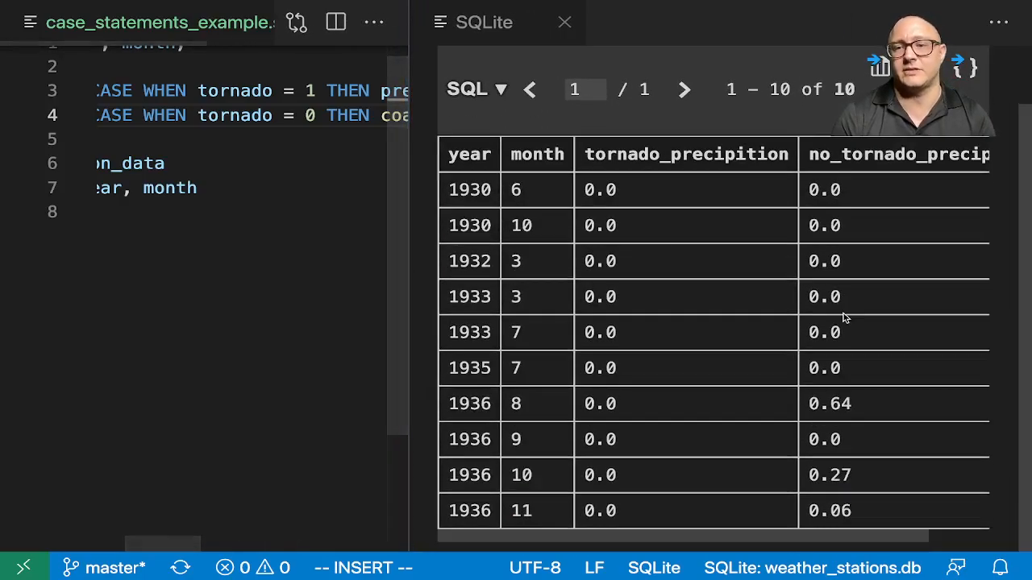
click(565, 21)
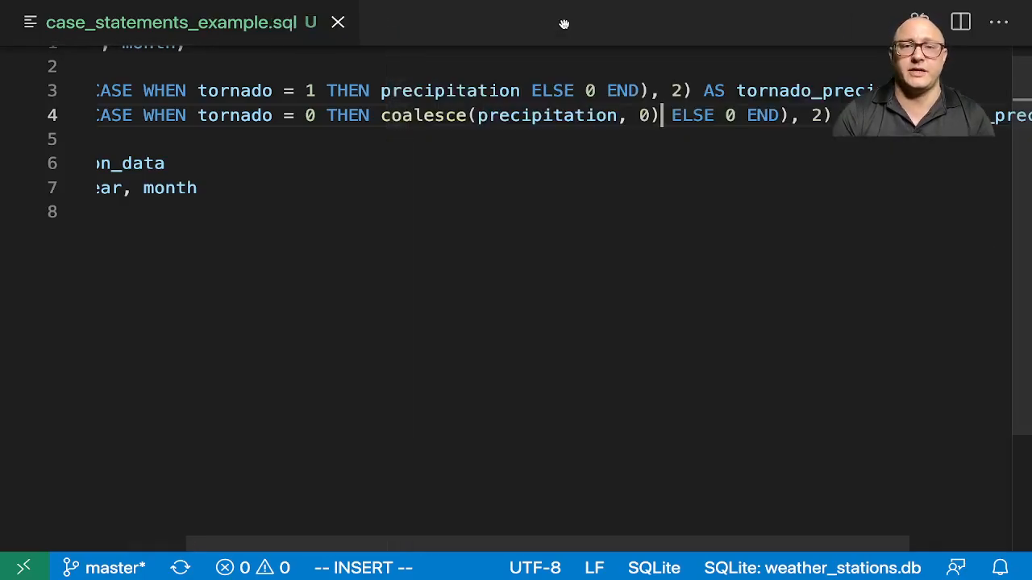
Step: Finish coalesce(precipitation, 0) in the no-tornado sum and rerun the query
drag(477, 116, 616, 116)
click(633, 115)
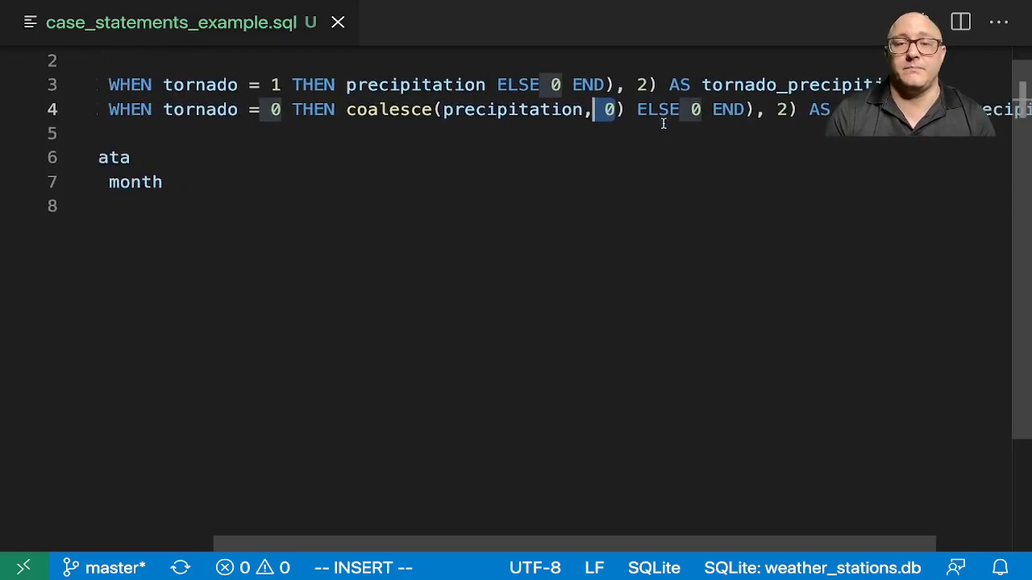
scroll(663, 123, left, 3)
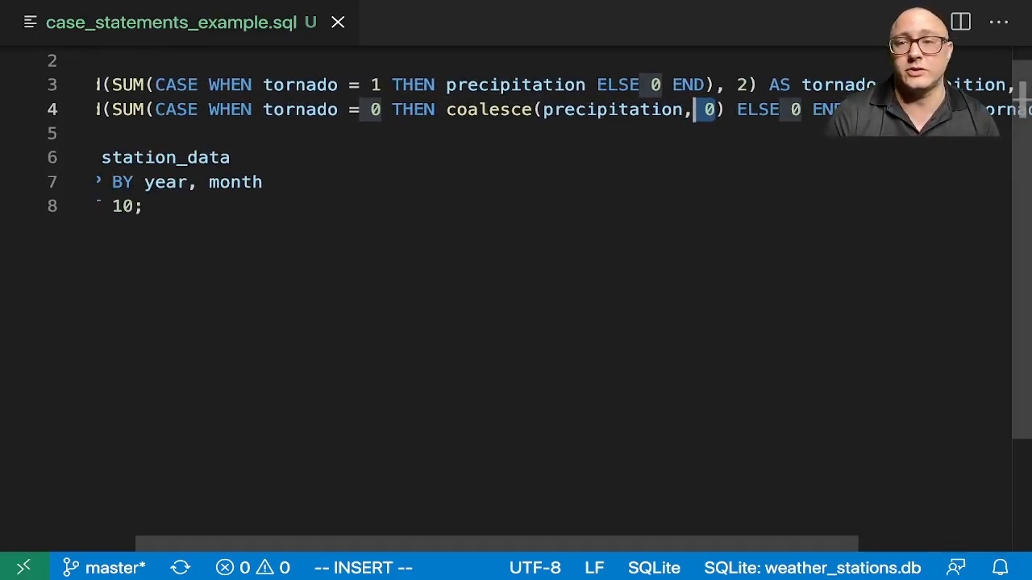
click(477, 150)
key(ctrl+shift+q)
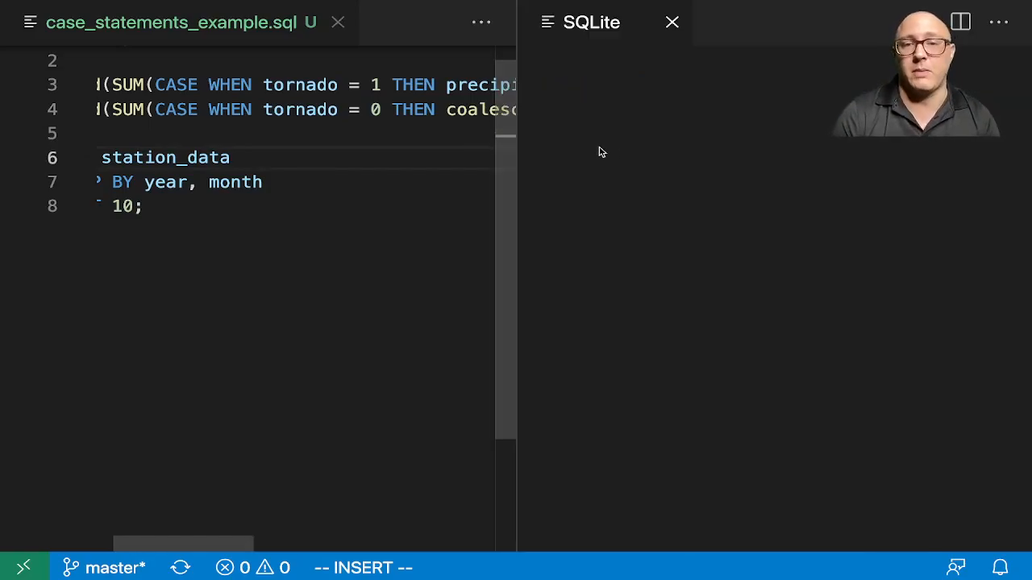
scroll(740, 202, down, 2)
scroll(750, 202, right, 3)
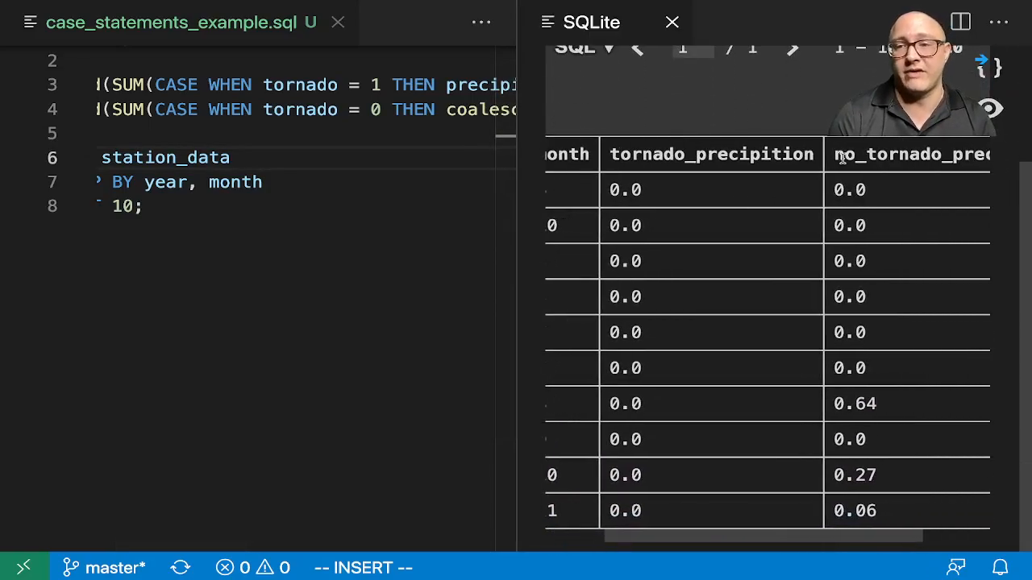
scroll(847, 186, right, 1)
scroll(852, 196, right, 2)
scroll(852, 193, right, 2)
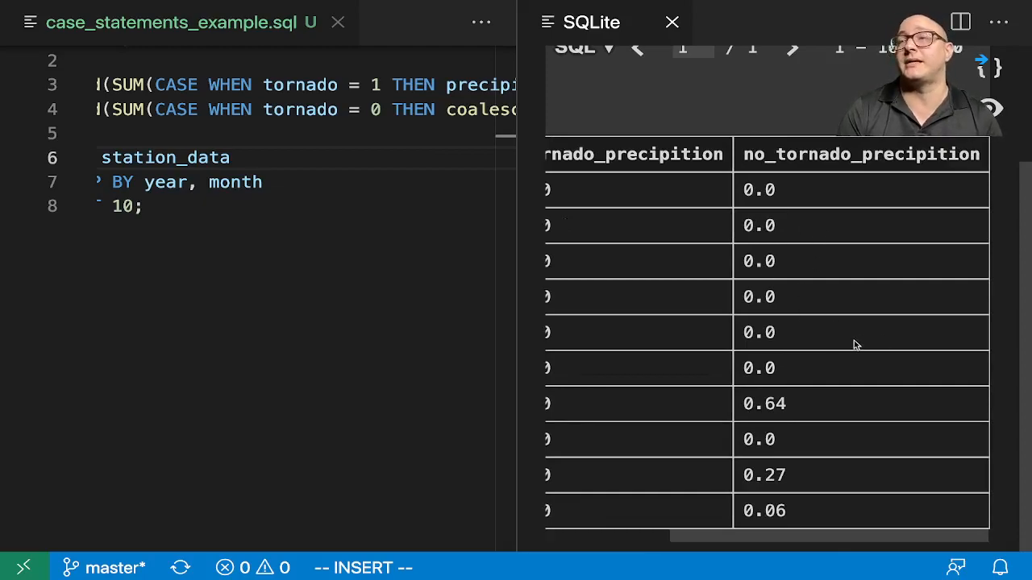
Step: Remove the round( ... , 2) wrapping from both CASE columns on lines 3 and 4
click(671, 22)
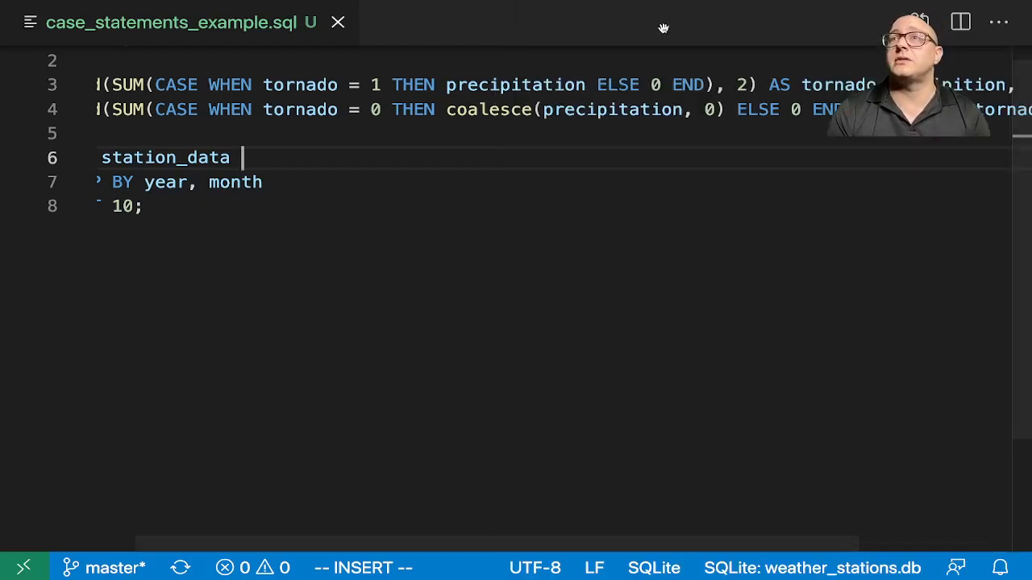
scroll(274, 200, left, 2)
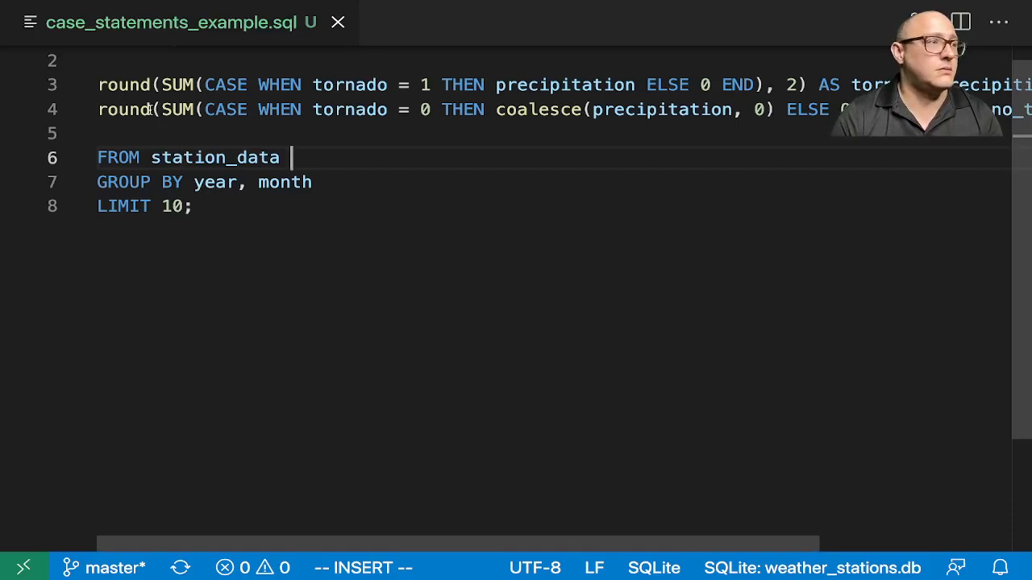
drag(162, 109, 96, 109)
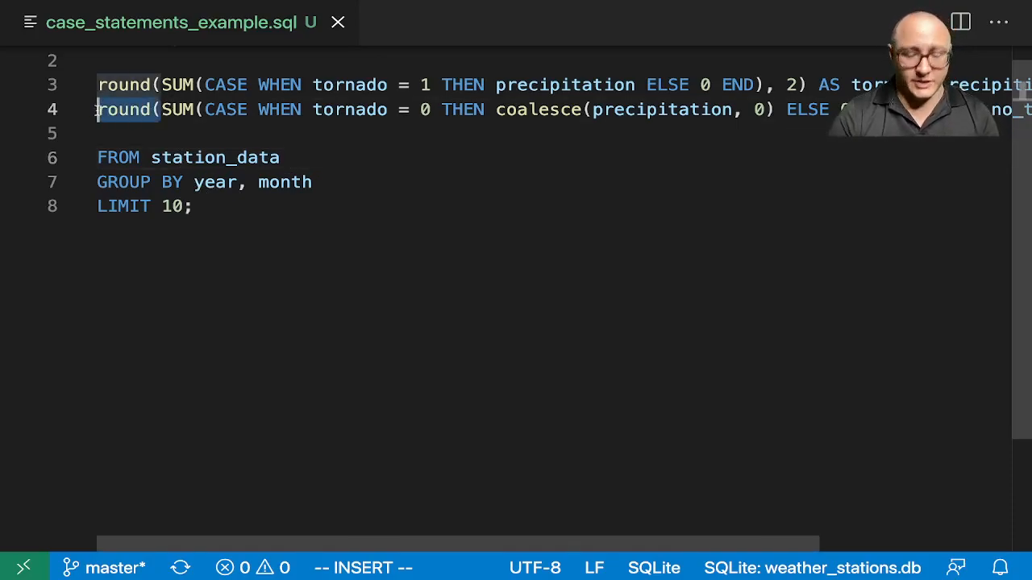
key(BackSpace)
key(Up)
key(shift+Right)
key(shift+Right)
key(shift+Right)
key(shift+Right)
key(shift+Right)
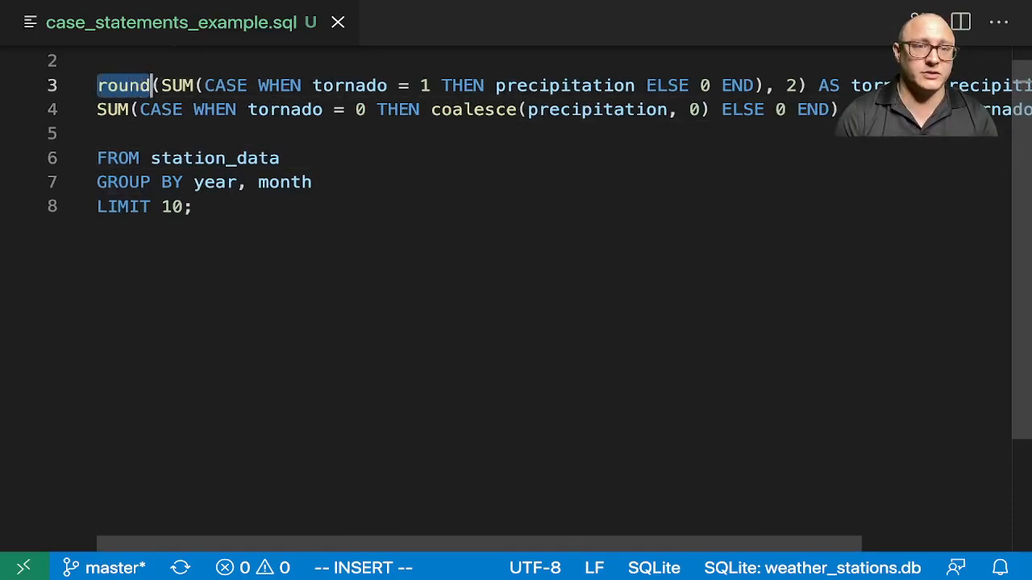
key(shift+Right)
key(BackSpace)
key(End)
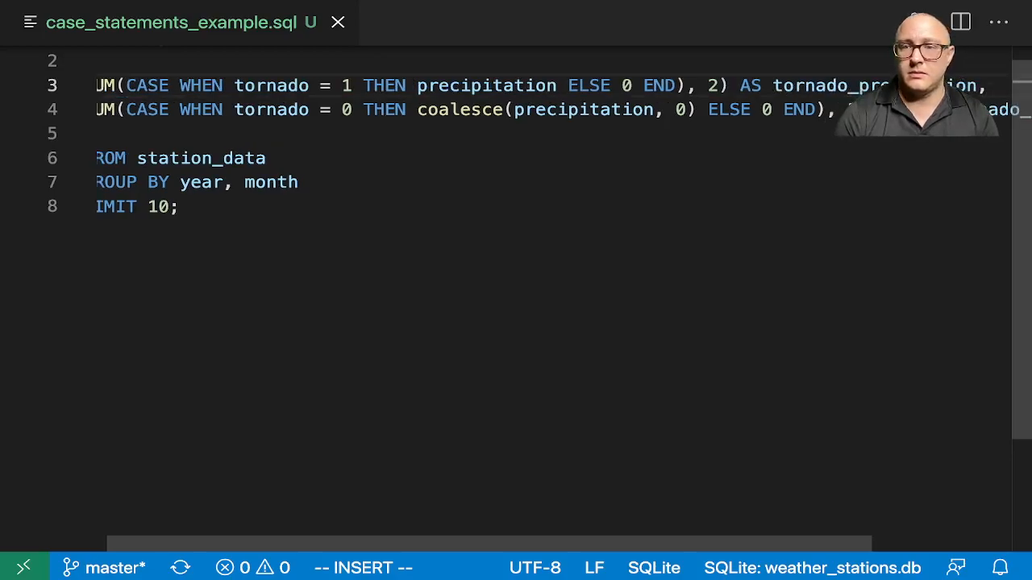
key(Left)
key(ctrl+d)
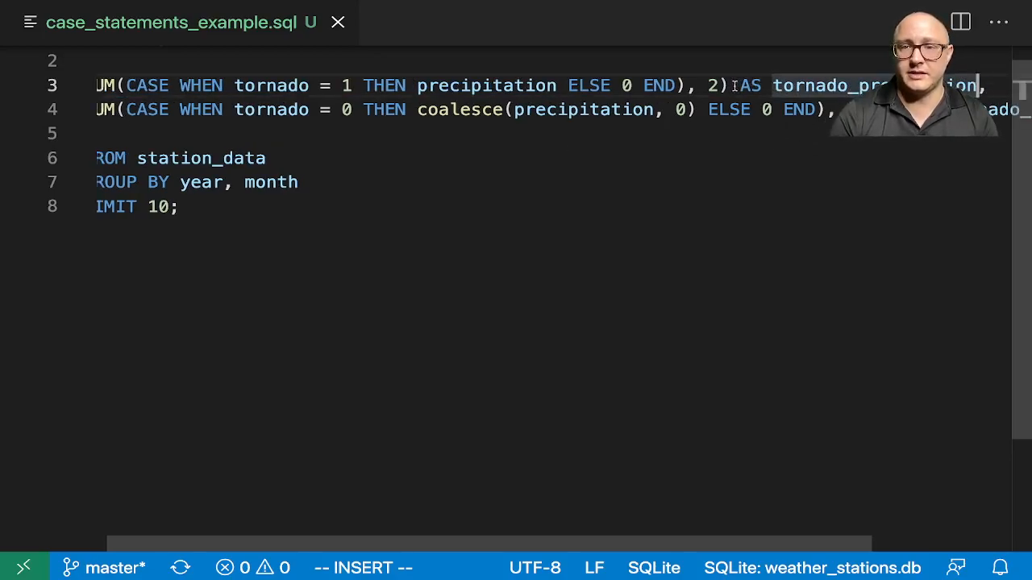
click(734, 86)
key(shift+Left)
key(shift+Left)
key(shift+Left)
key(shift+Left)
key(BackSpace)
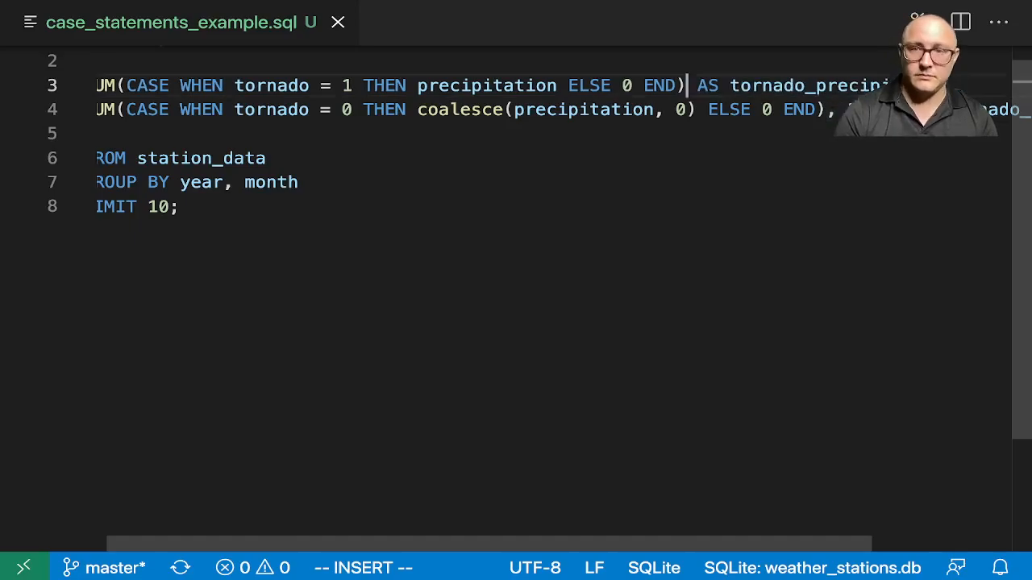
drag(824, 110, 846, 110)
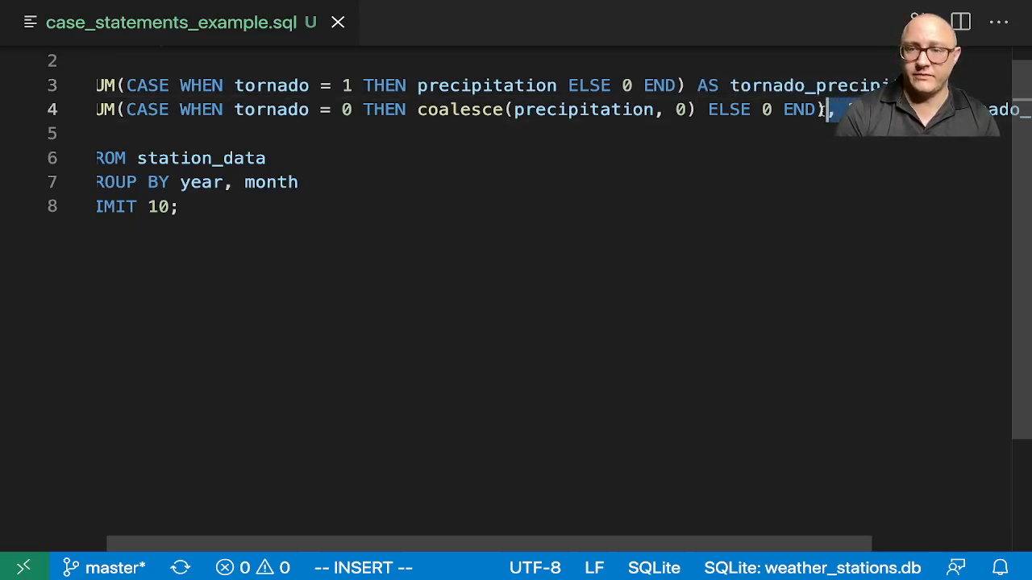
key(BackSpace)
Step: Prefix both aliases with max_ and replace SUM with MAX on both lines
click(816, 85)
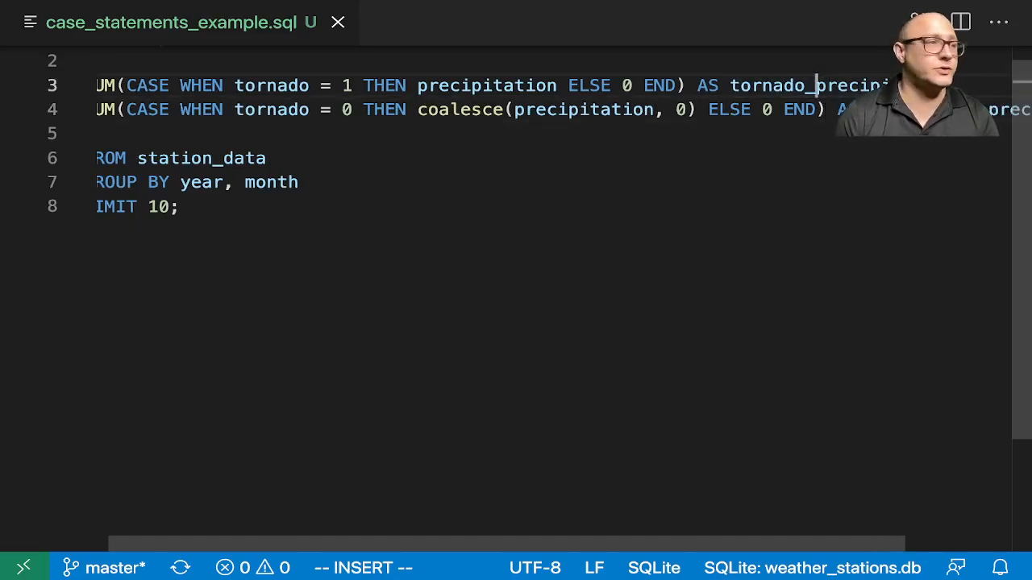
key(Left)
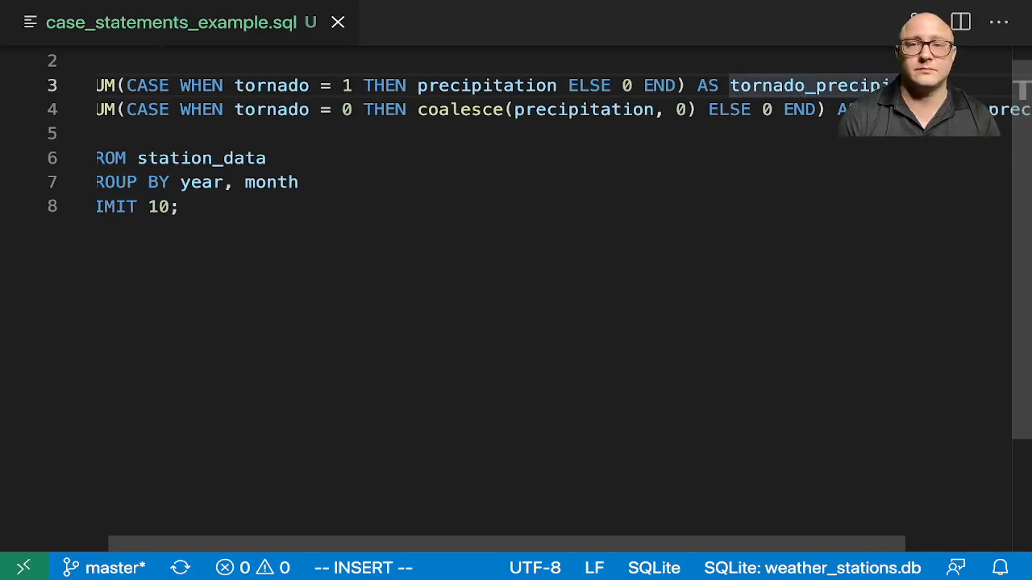
text(ma)
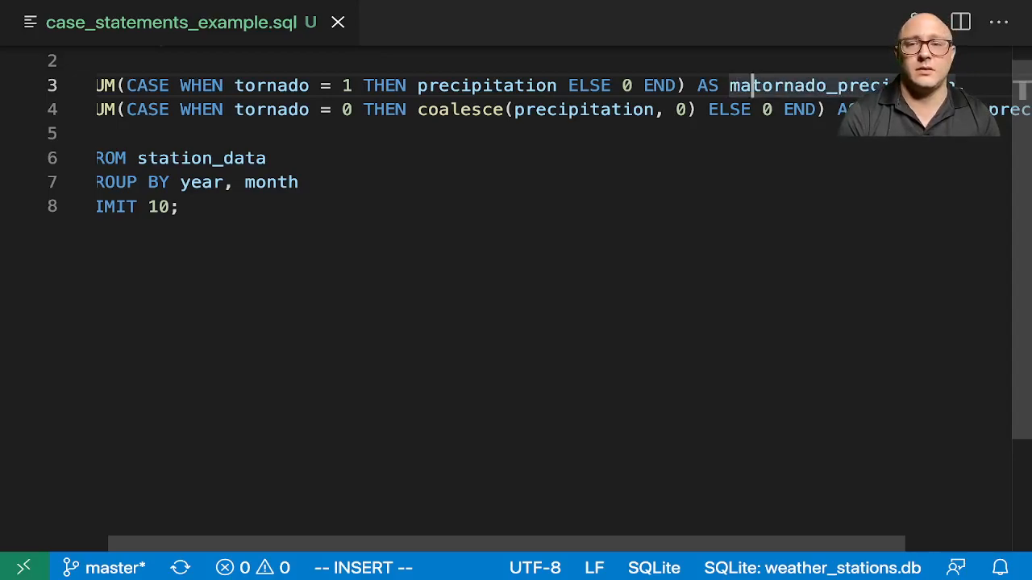
text(x_)
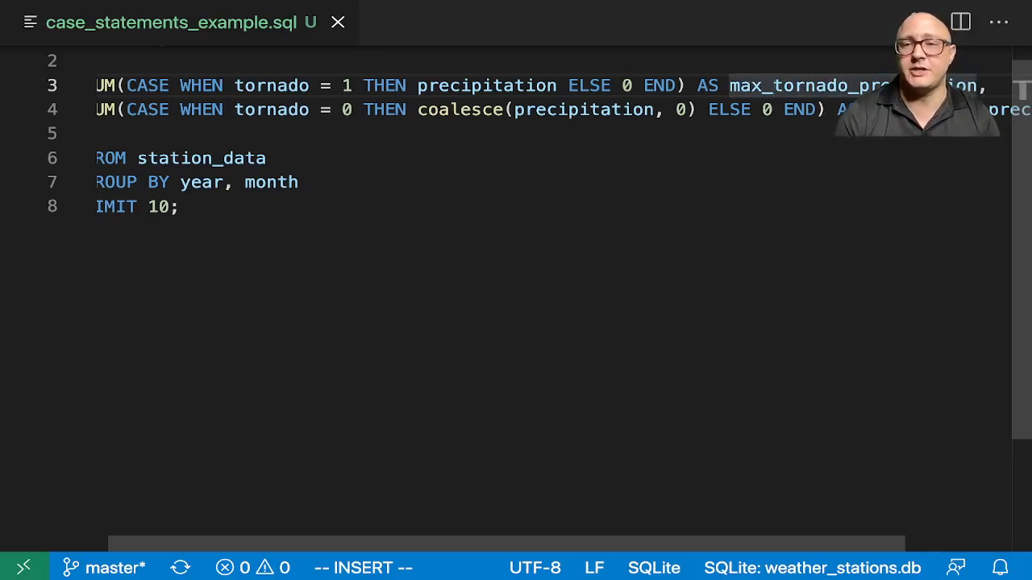
key(Down)
text(max_)
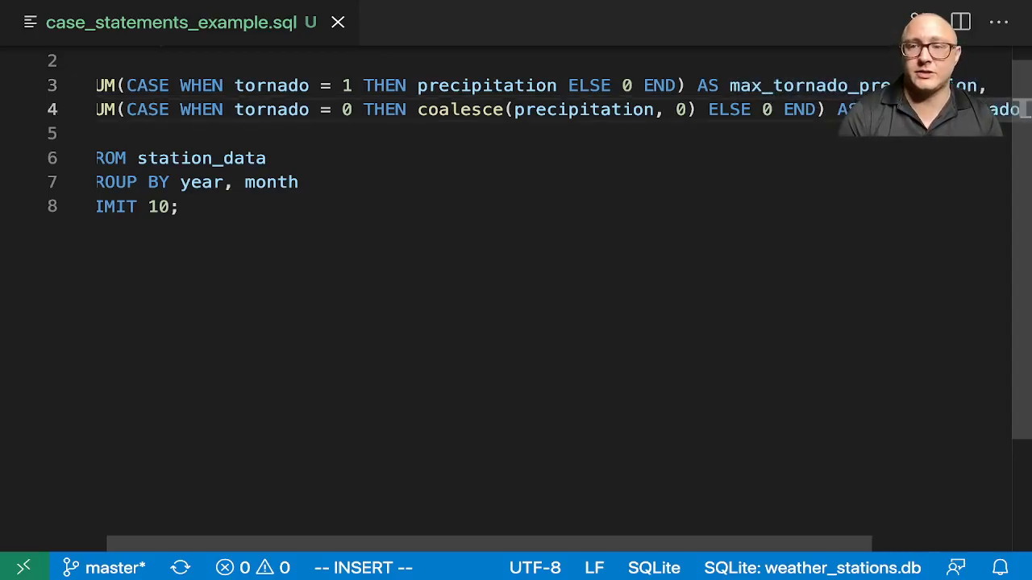
scroll(650, 126, right, 3)
scroll(650, 125, left, 4)
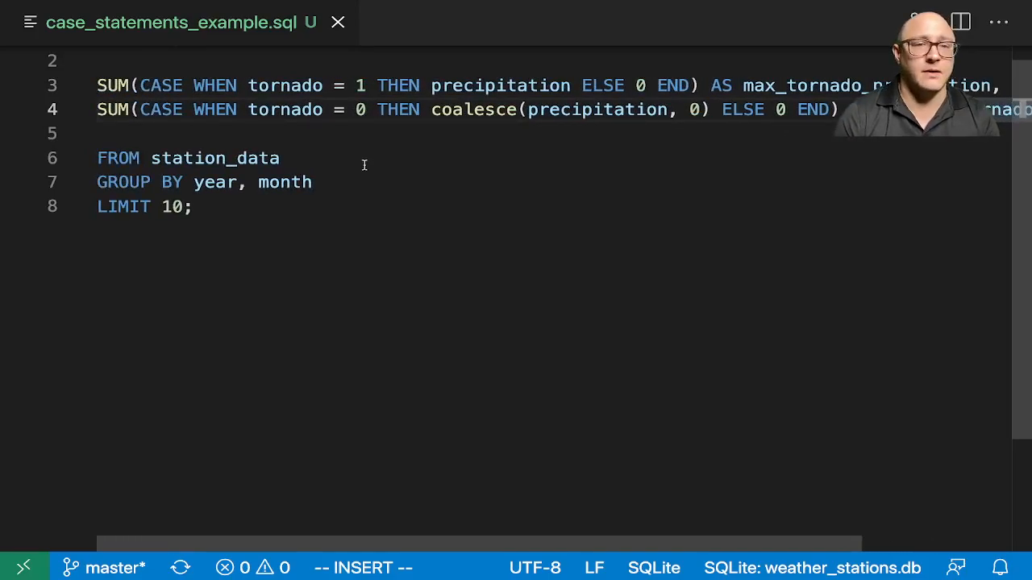
click(80, 90)
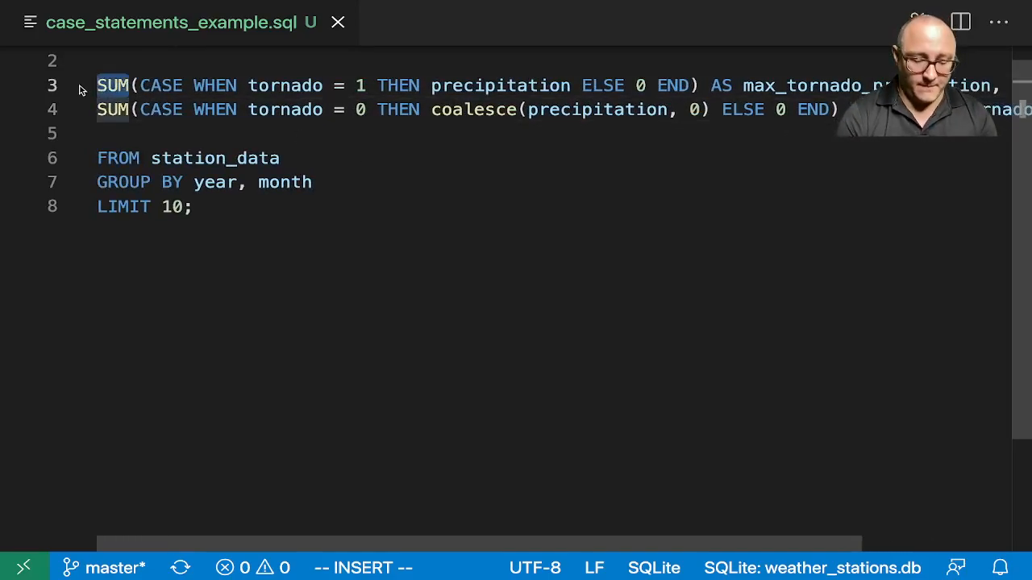
key(Delete)
key(Delete)
key(Delete)
text(MAX)
key(Down)
key(BackSpace)
key(BackSpace)
key(BackSpace)
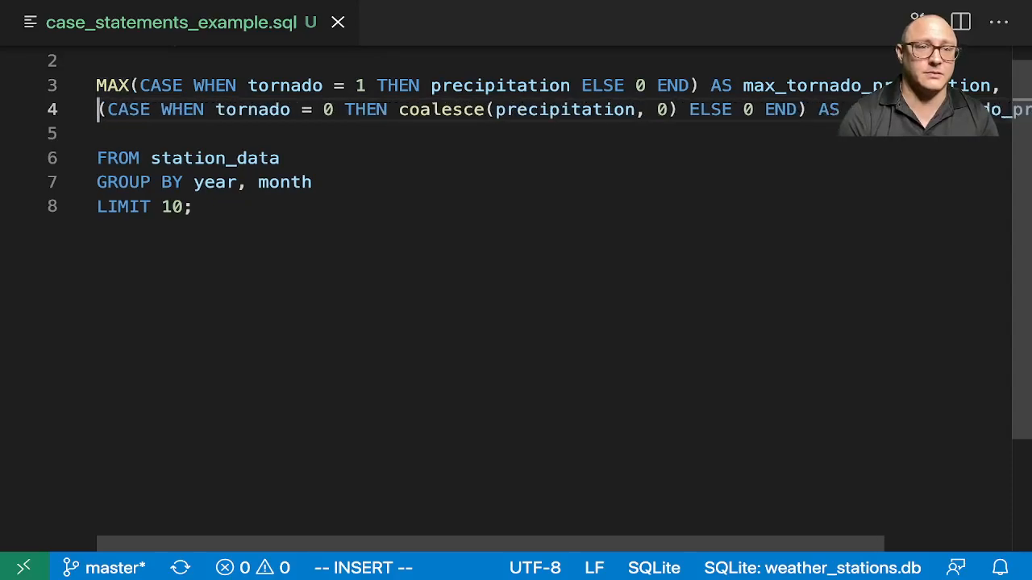
text(MAX)
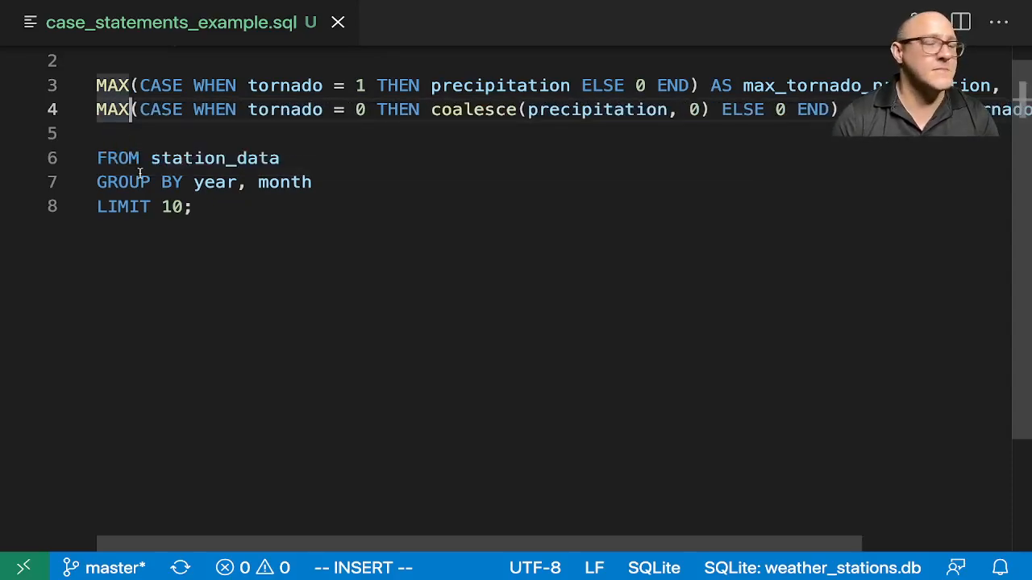
Step: Group by year only and add a WHERE year >= 1990 filter line
click(184, 183)
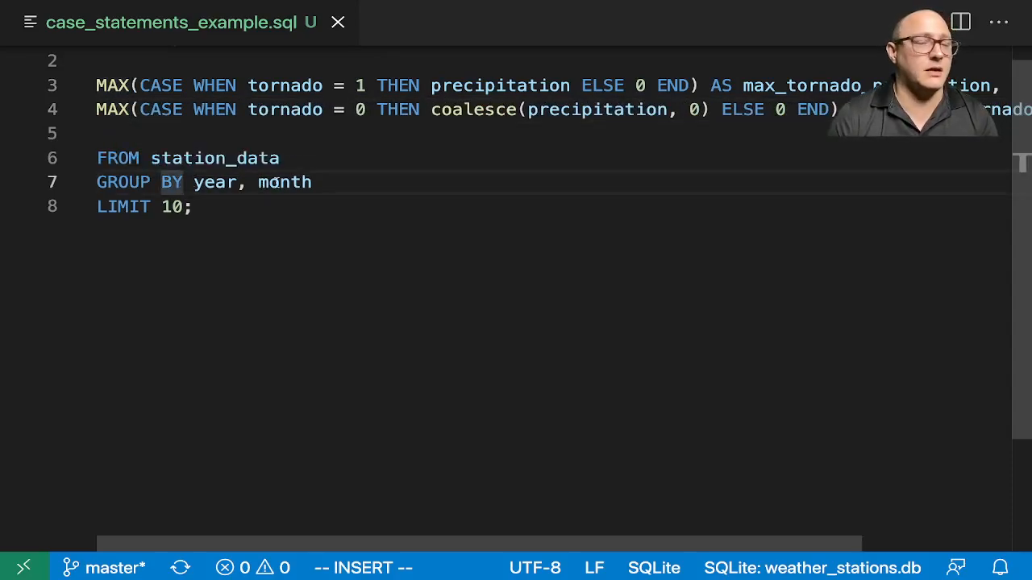
click(95, 182)
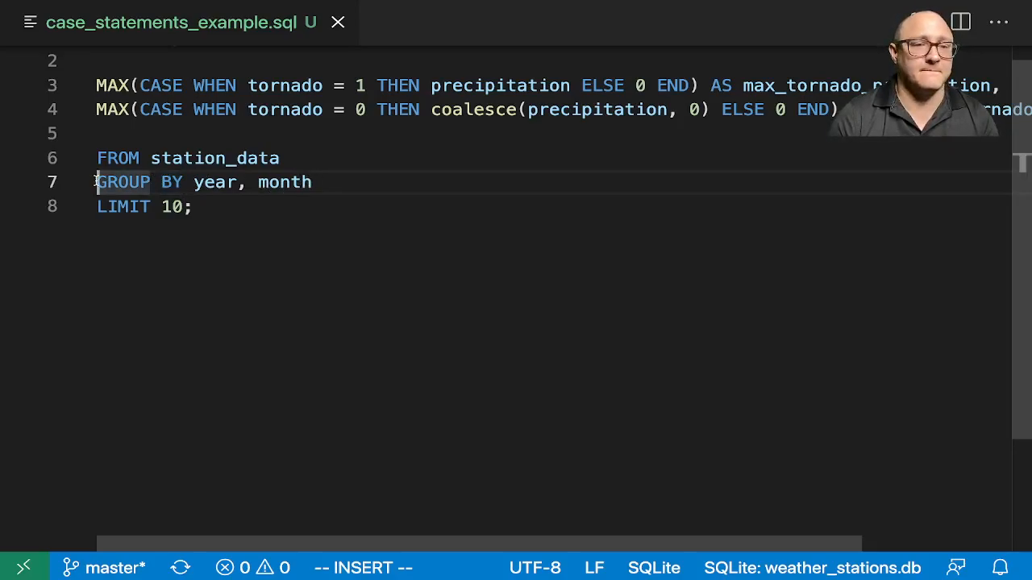
drag(331, 182, 244, 183)
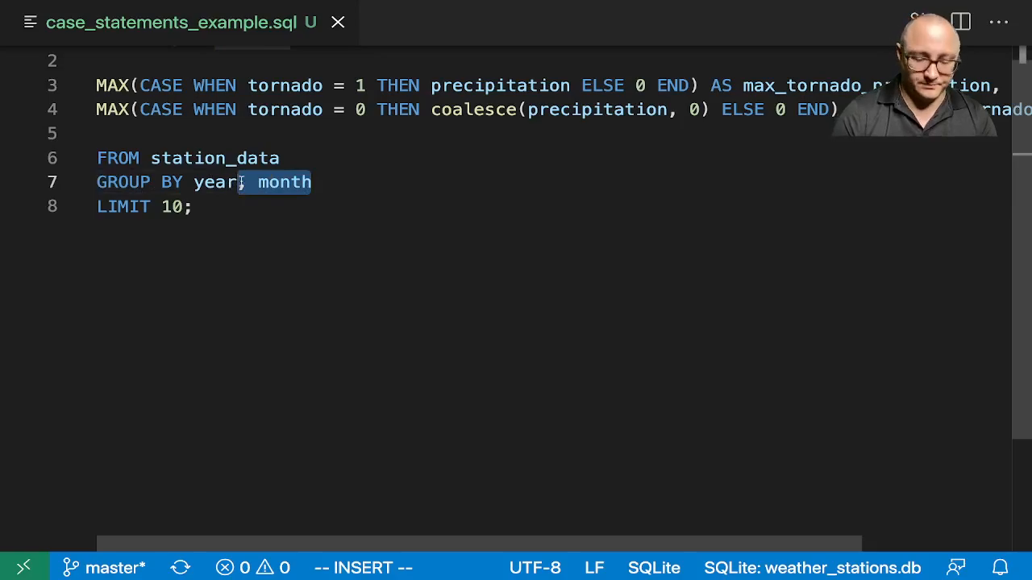
key(BackSpace)
key(Up)
key(End)
key(Return)
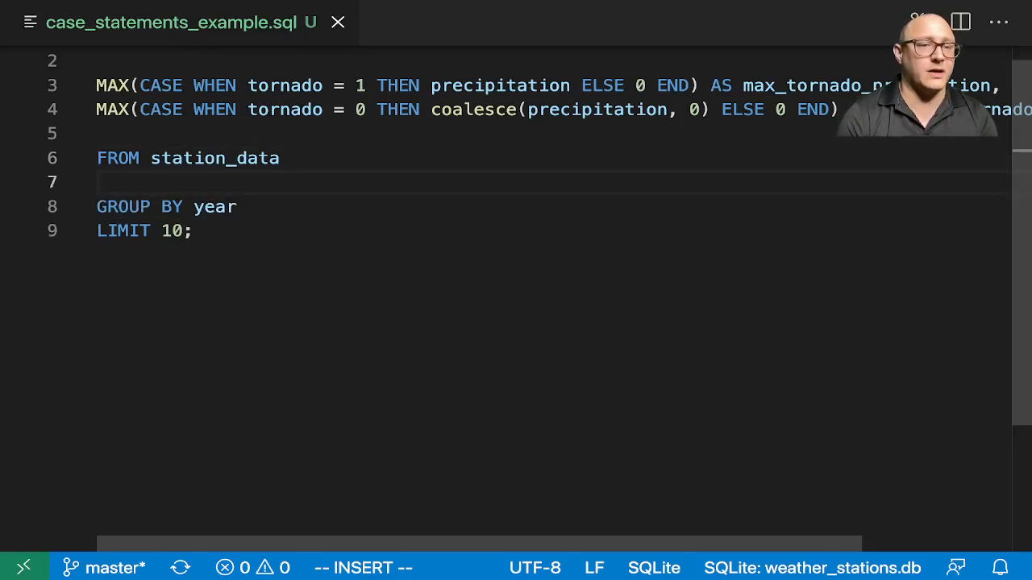
text(WHERE year )
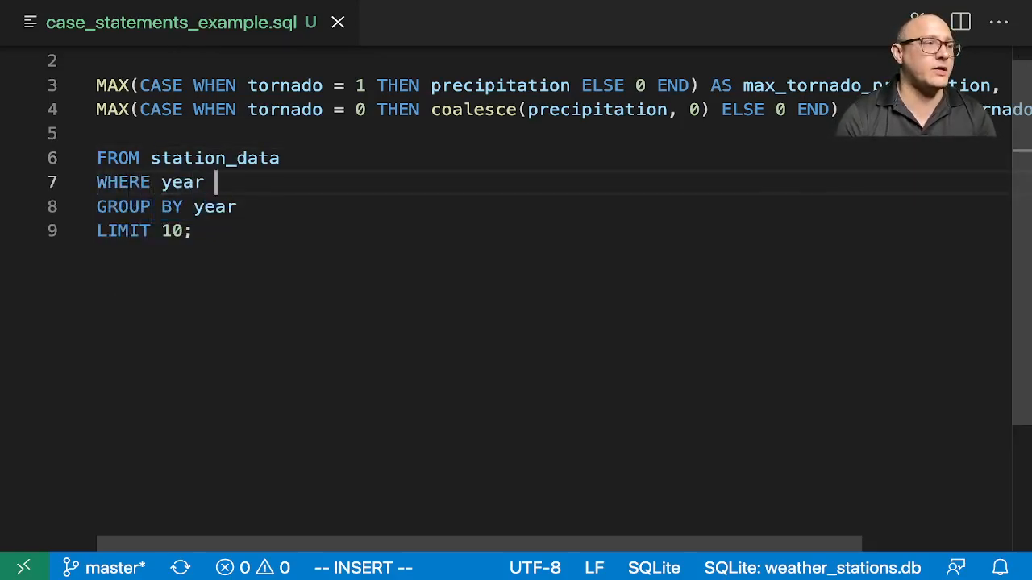
text(>=)
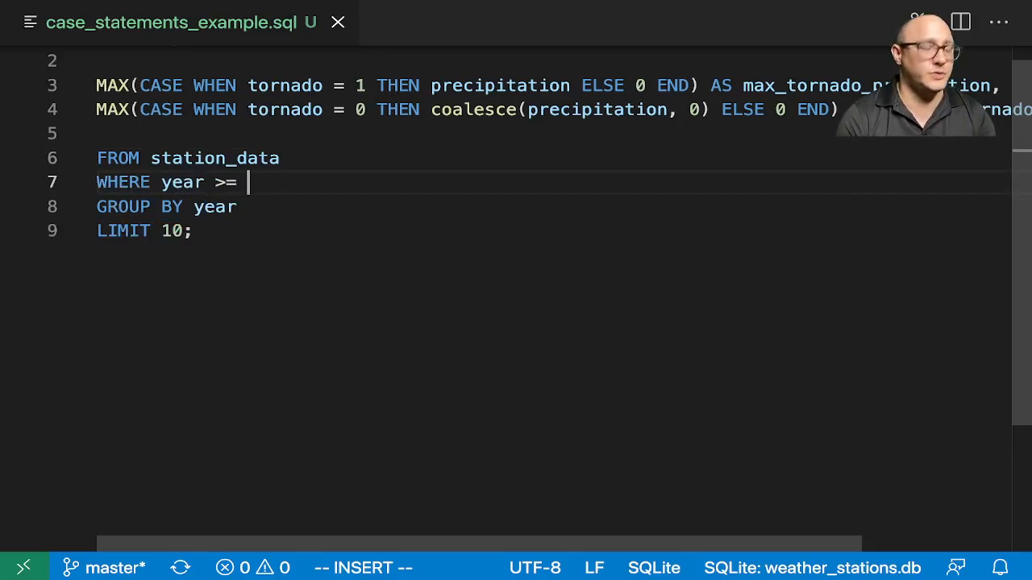
text( 1990)
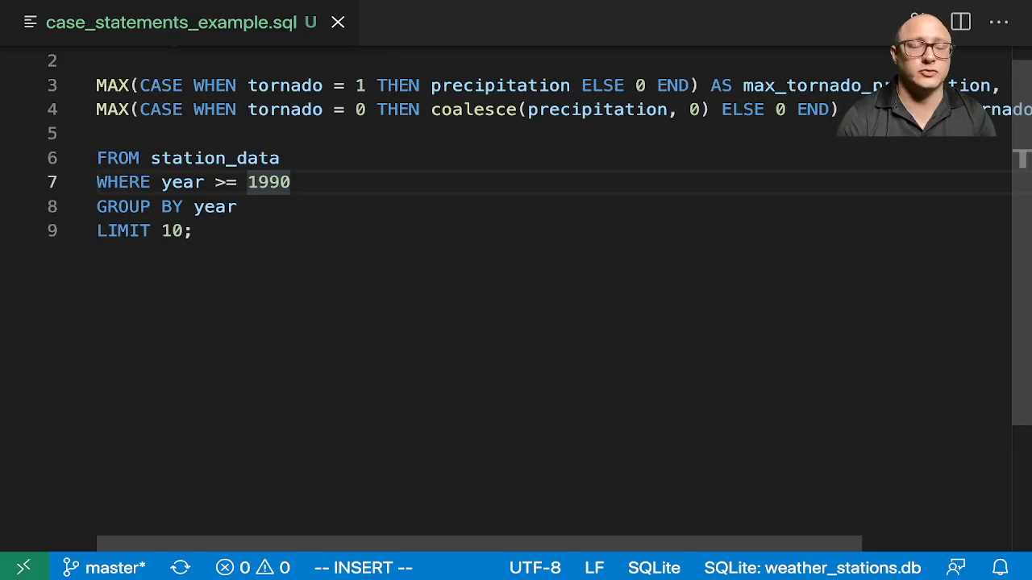
scroll(303, 157, up, 1)
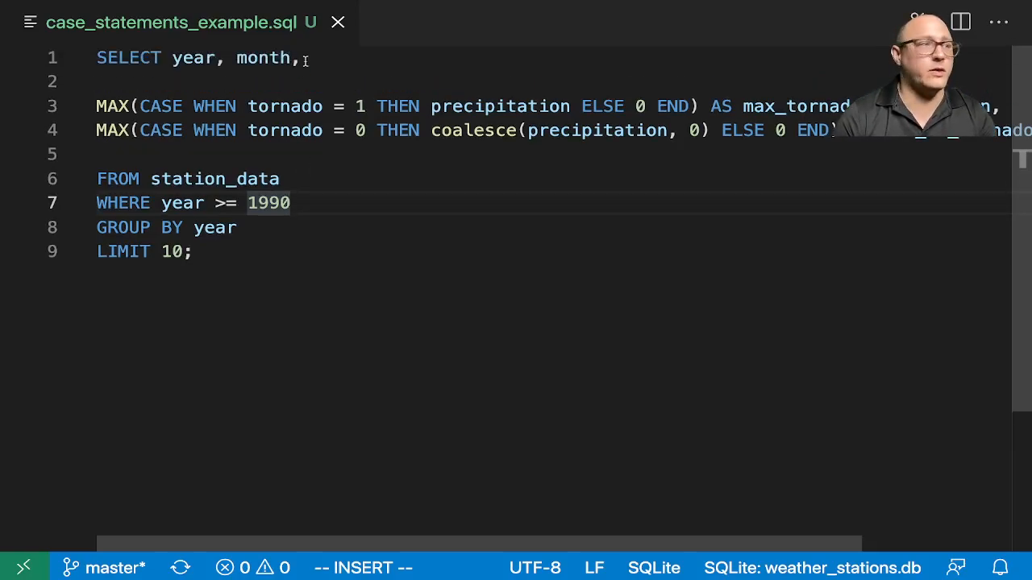
Step: Drop month from the SELECT column list
drag(300, 58, 227, 60)
key(BackSpace)
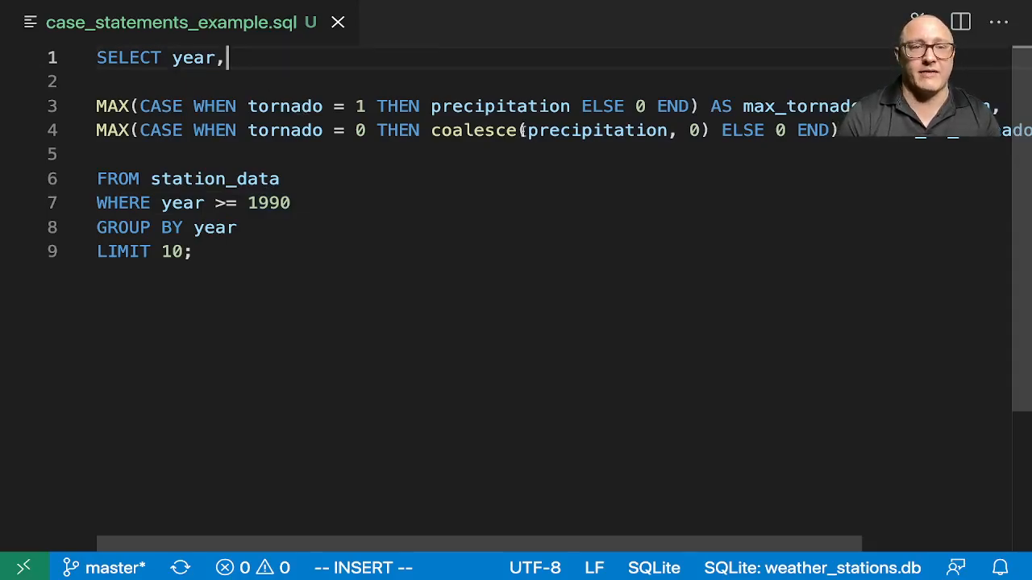
Step: Run the query and resize the results to view yearly maxima from 1990 beside the code
key(ctrl+shift+q)
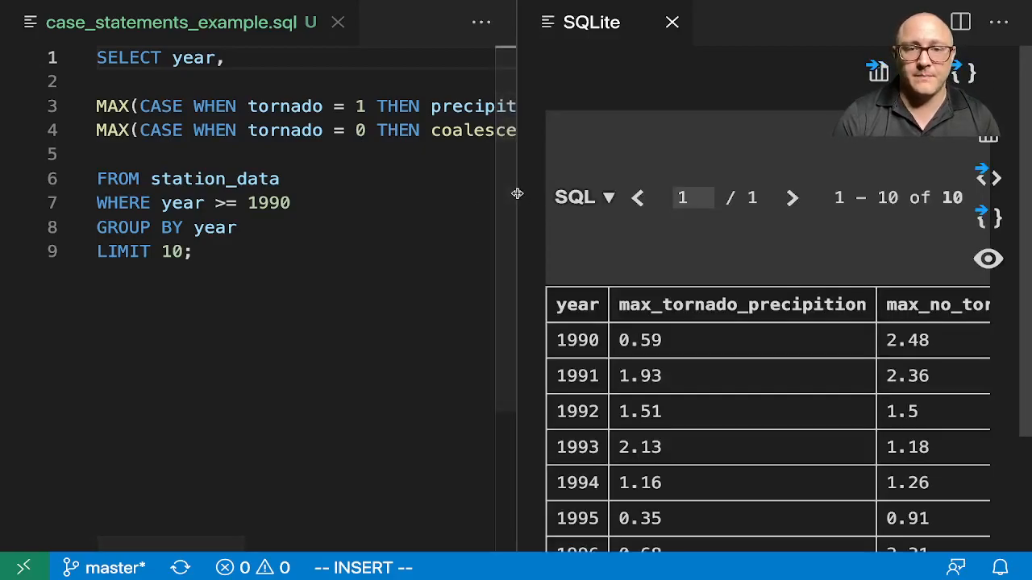
drag(508, 197, 249, 187)
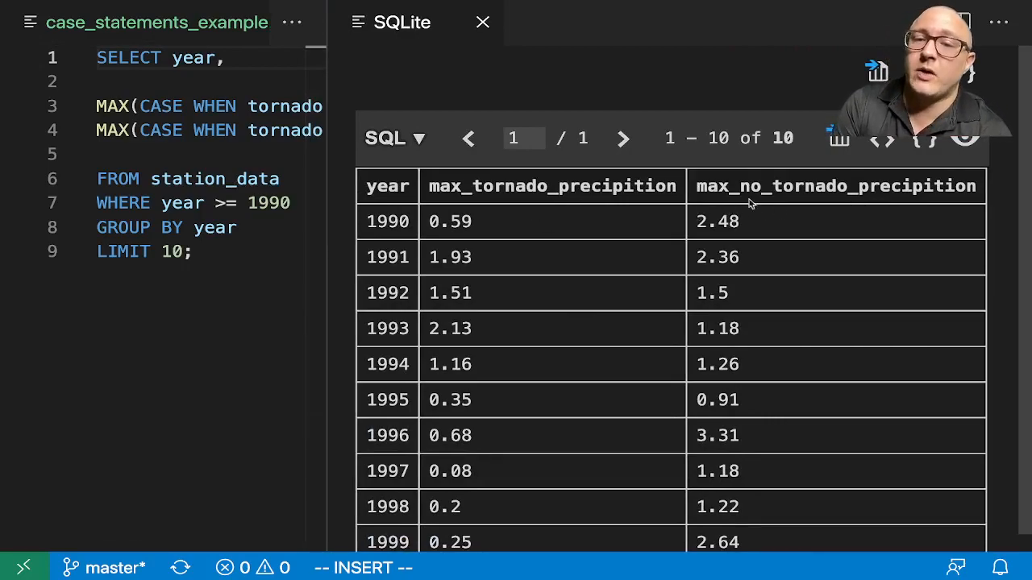
scroll(656, 222, down, 1)
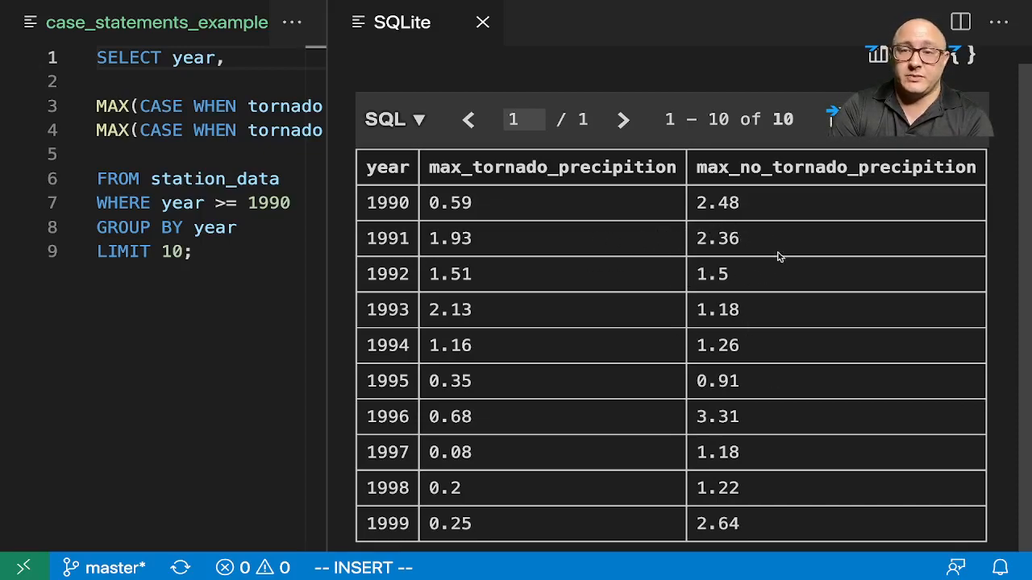
drag(327, 206, 626, 199)
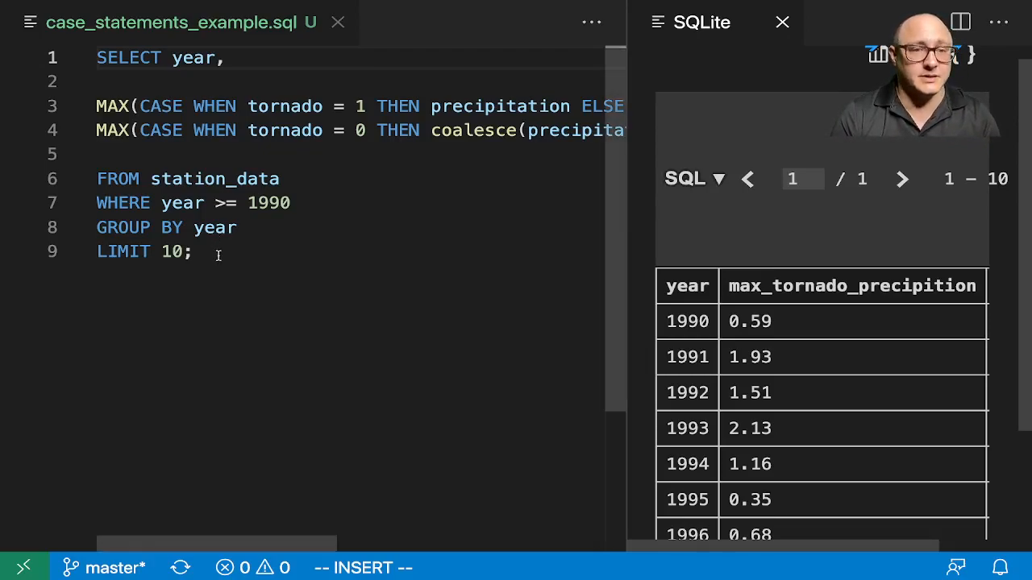
Step: Clear the query and write SELECT month, round(AVG(CASE WHEN rain OR hail THEN temperature ELSE null END), 2) AS
drag(216, 251, 81, 59)
key(BackSpace)
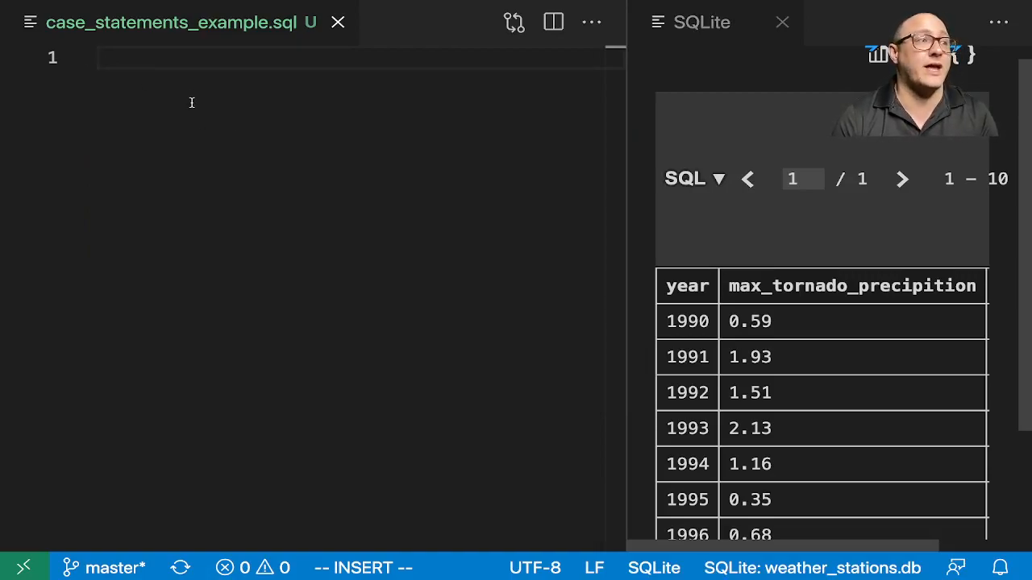
text(SELE)
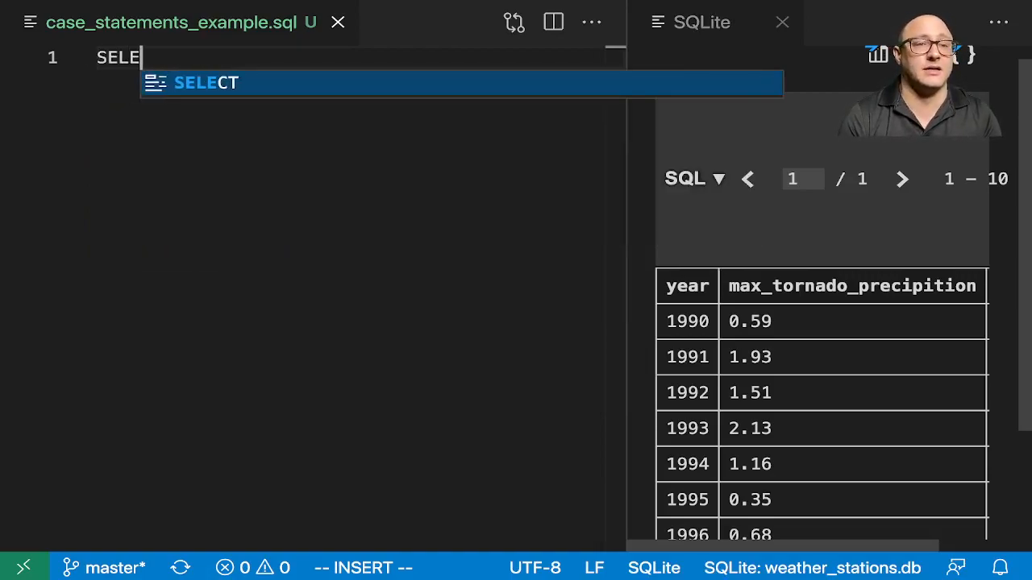
text(CT month)
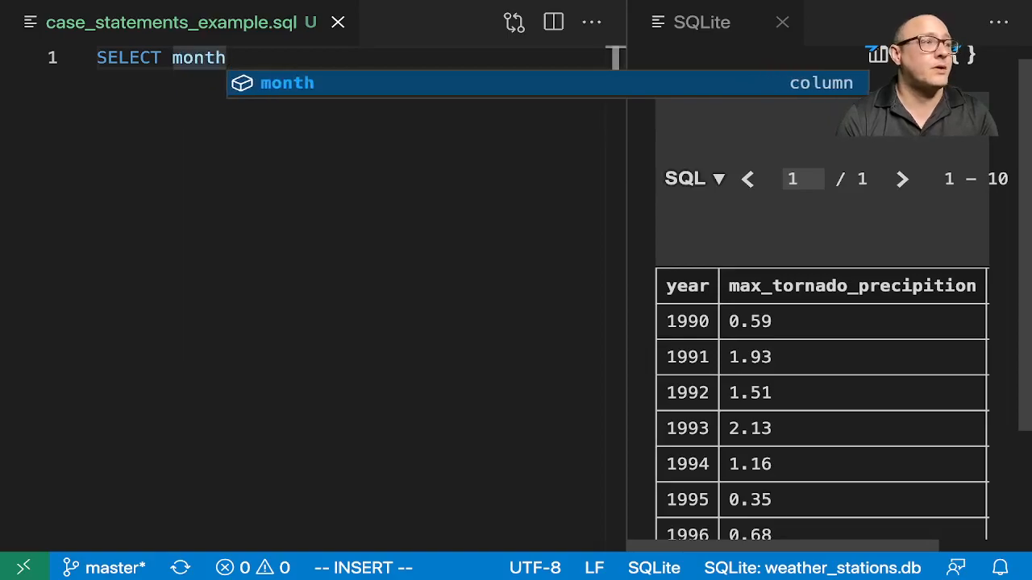
text(,)
key(Return)
key(Return)
text(round()
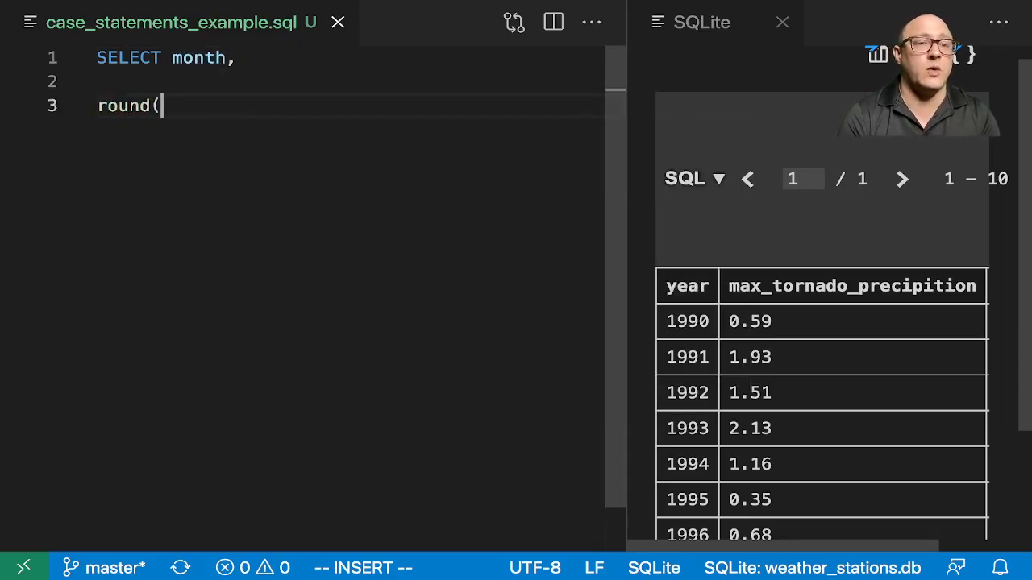
text(AVG(C)
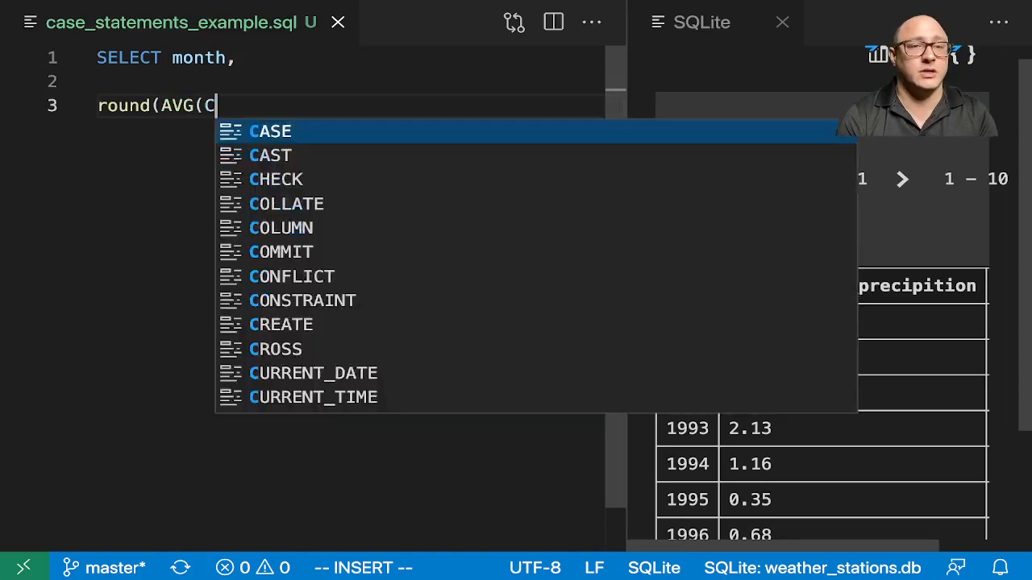
text(ASE WHEN )
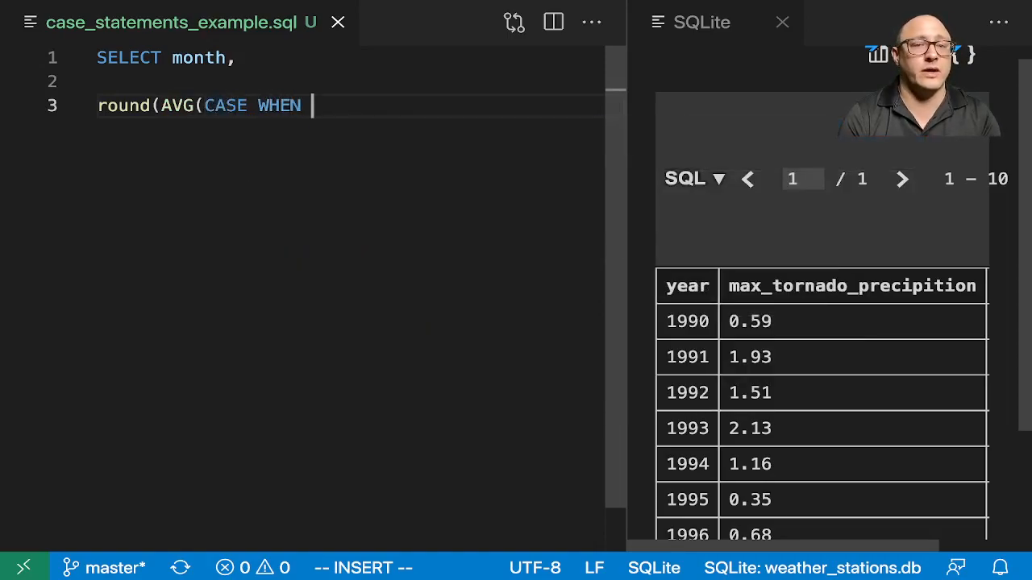
text(rain OR )
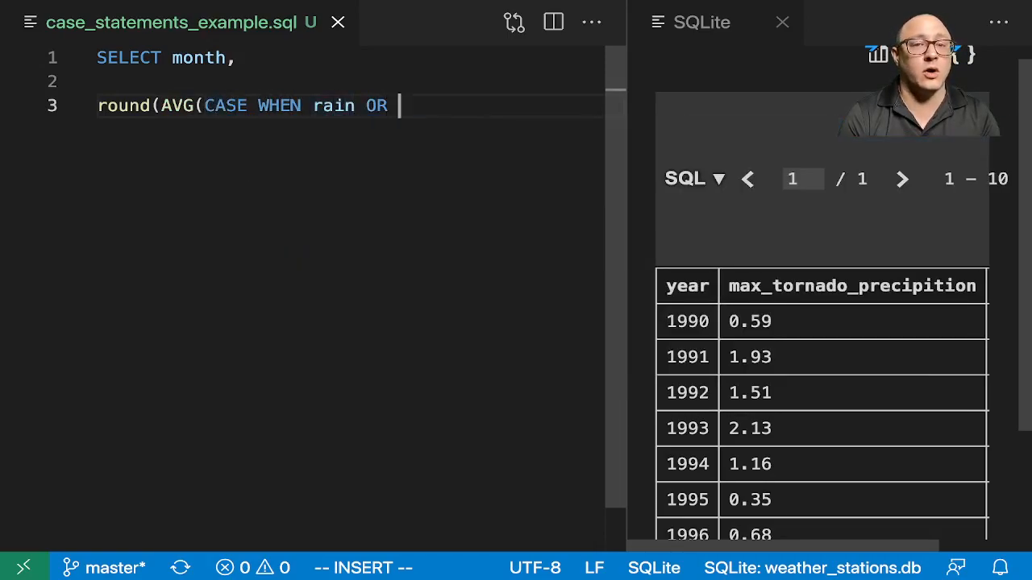
text(hail THEN )
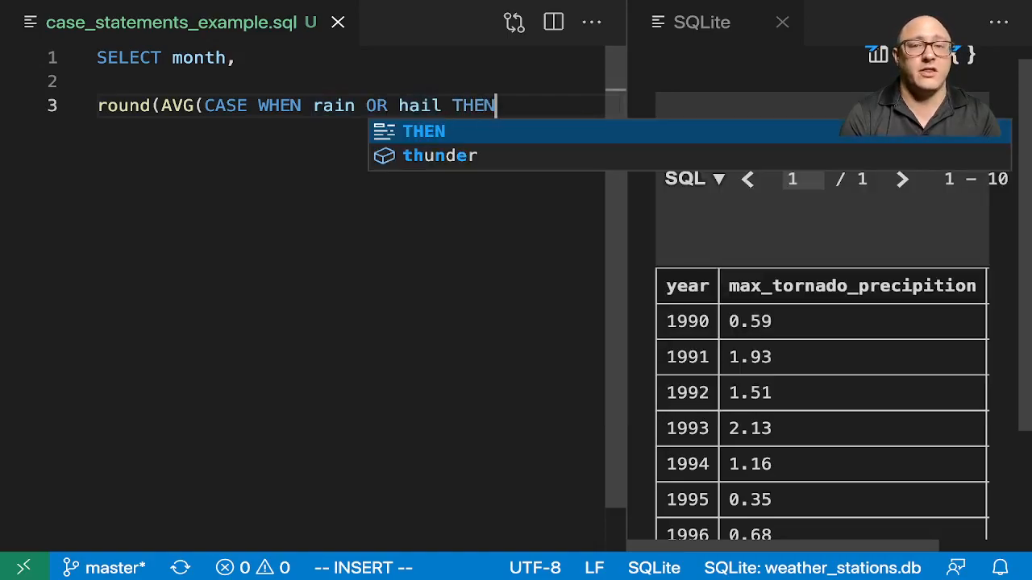
text(tem)
key(Tab)
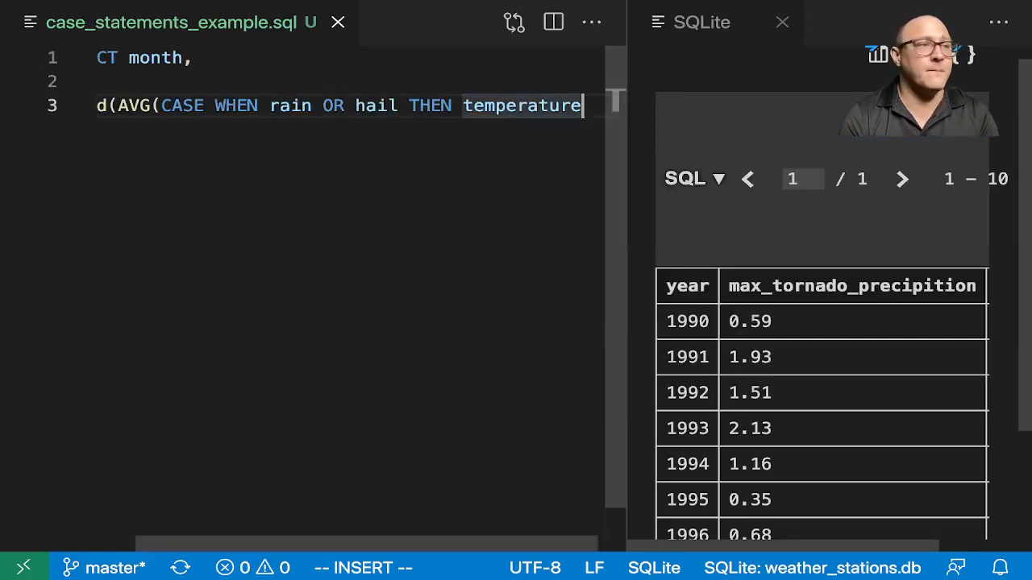
text(ELSE nu)
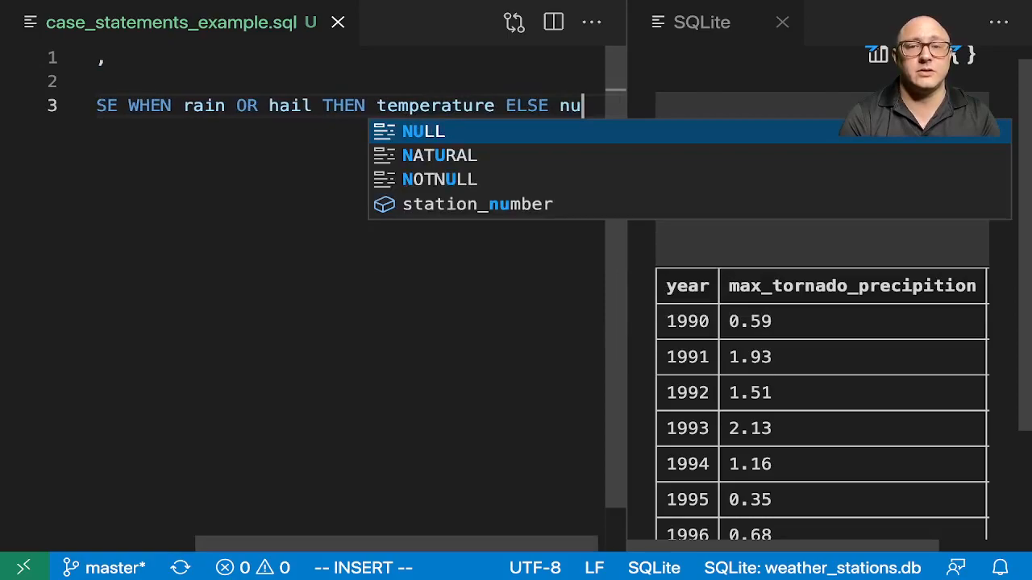
text(ll END)
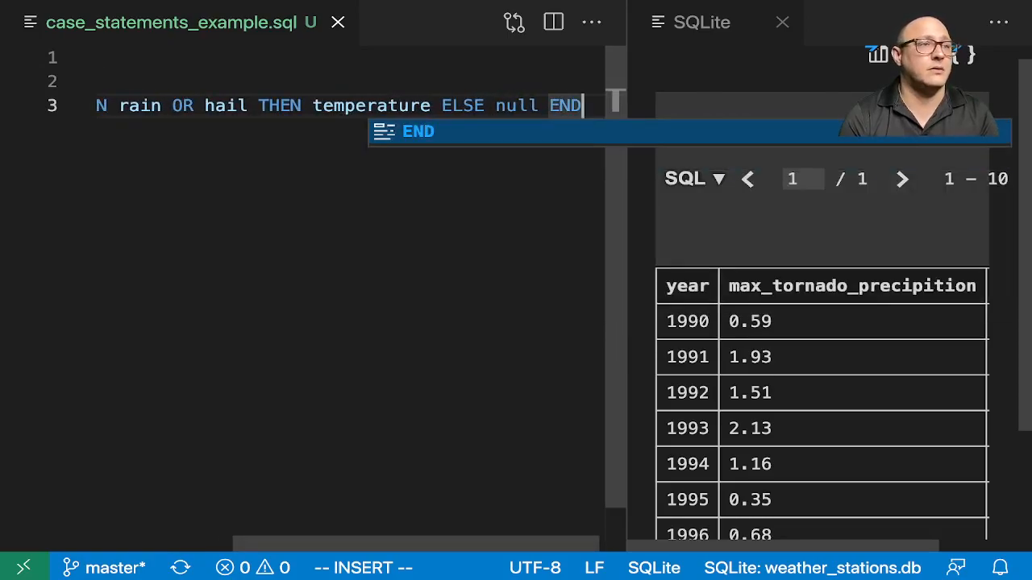
text(), 2)
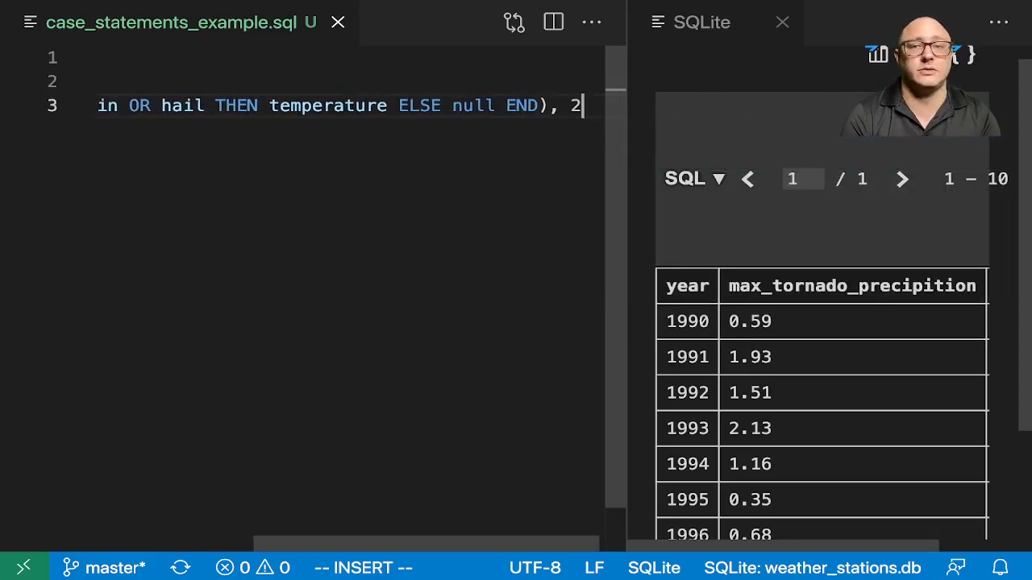
text())
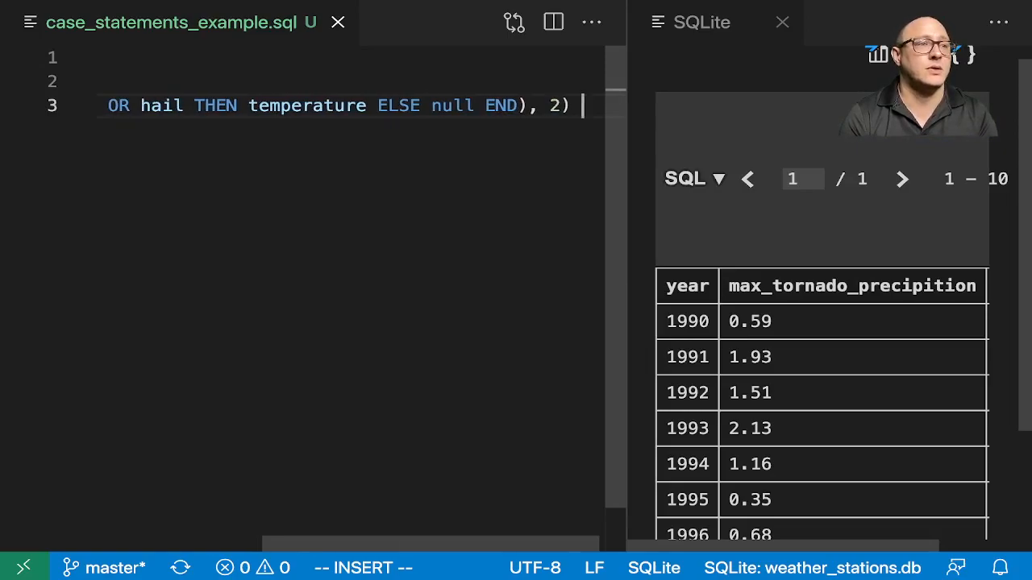
text( as)
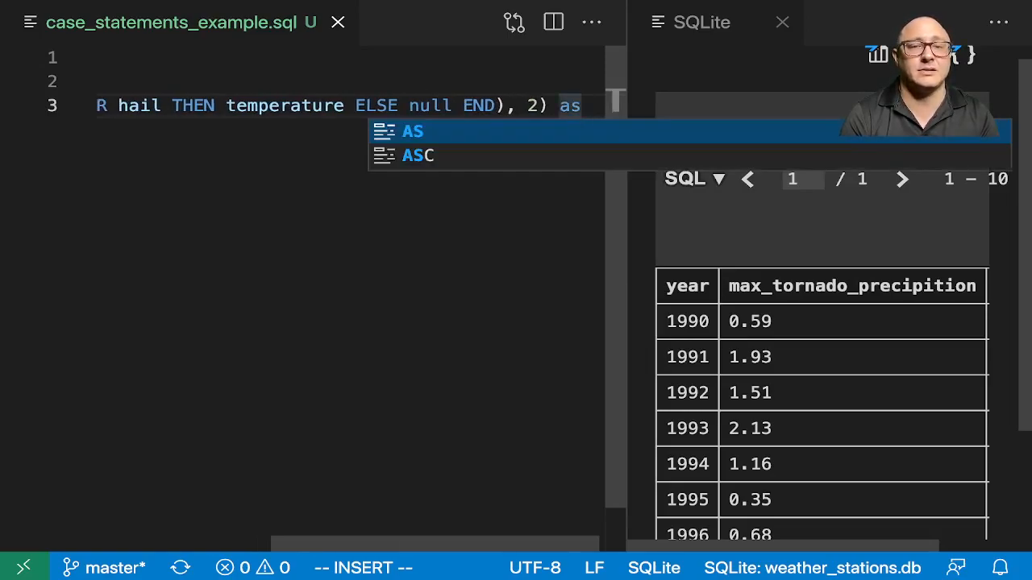
key(BackSpace)
key(BackSpace)
text(AS)
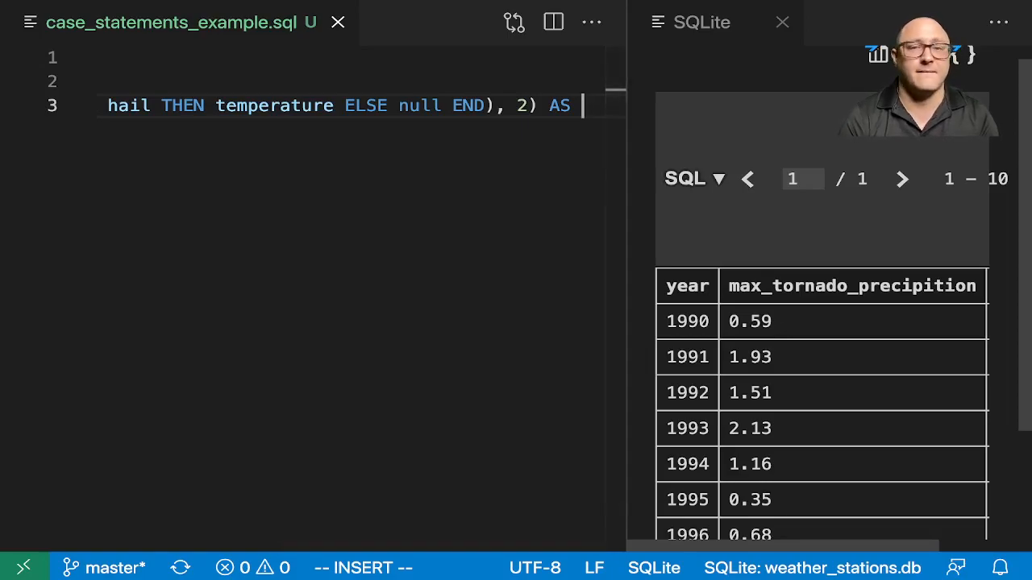
Step: Alias the first average avg_precip_temp and duplicate its line as line 4
click(783, 22)
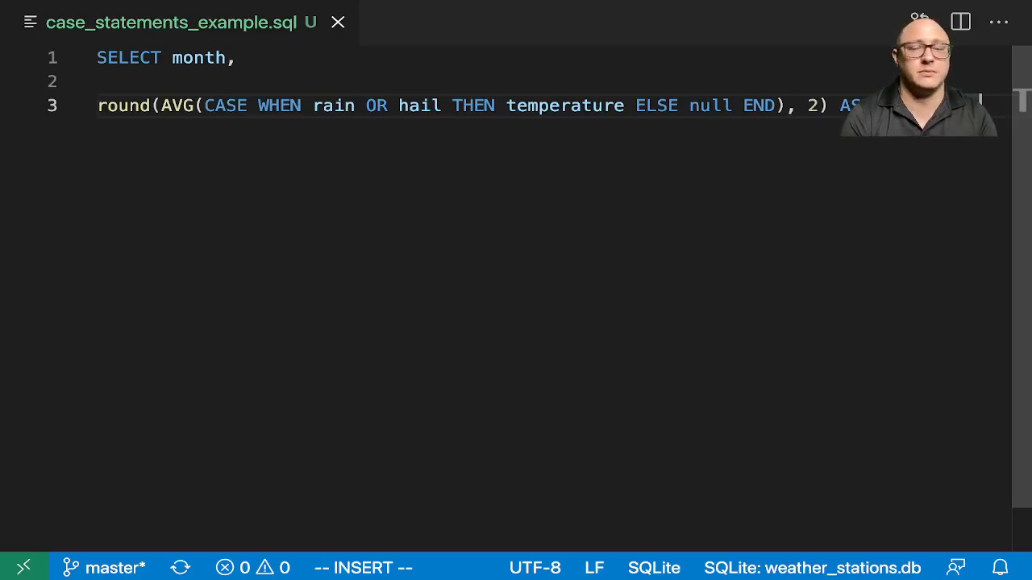
text(avg_precip_temp)
text(,)
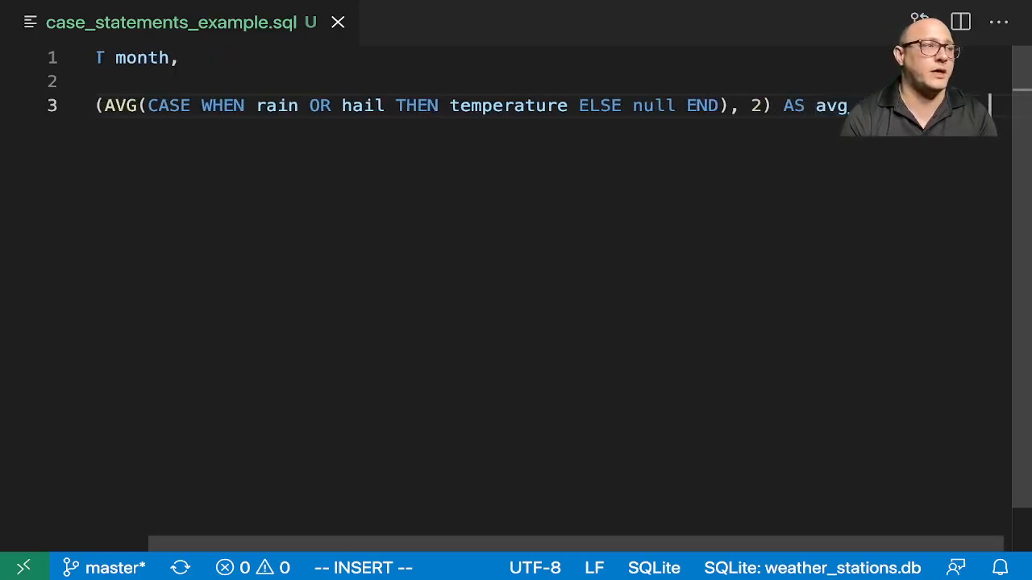
key(Return)
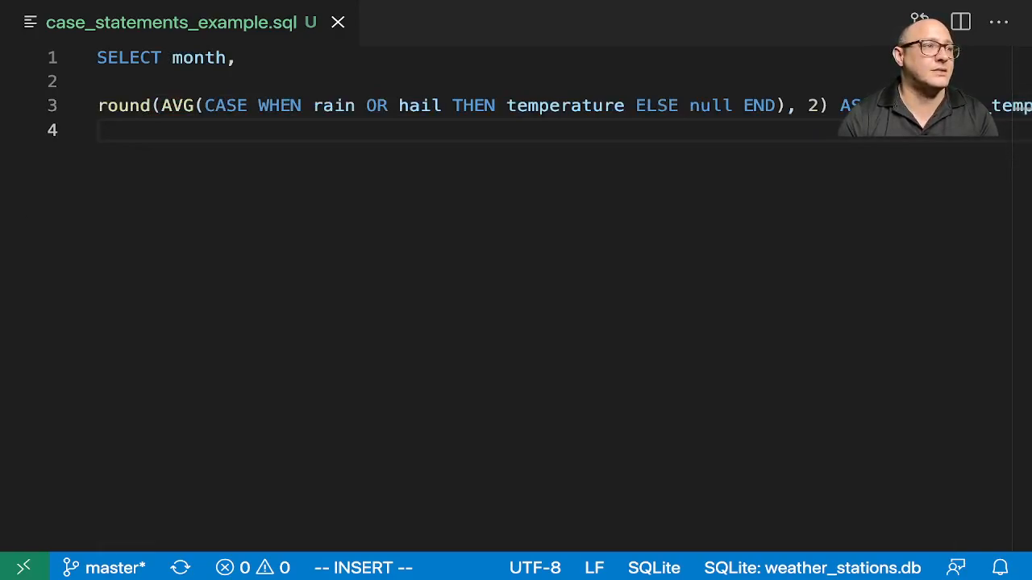
key(Up)
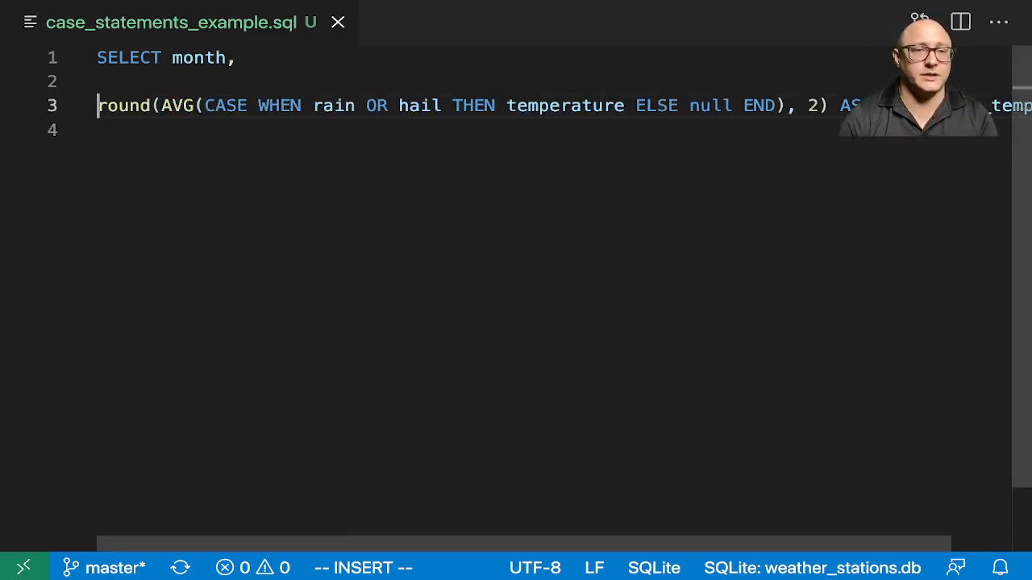
key(shift+End)
key(Escape)
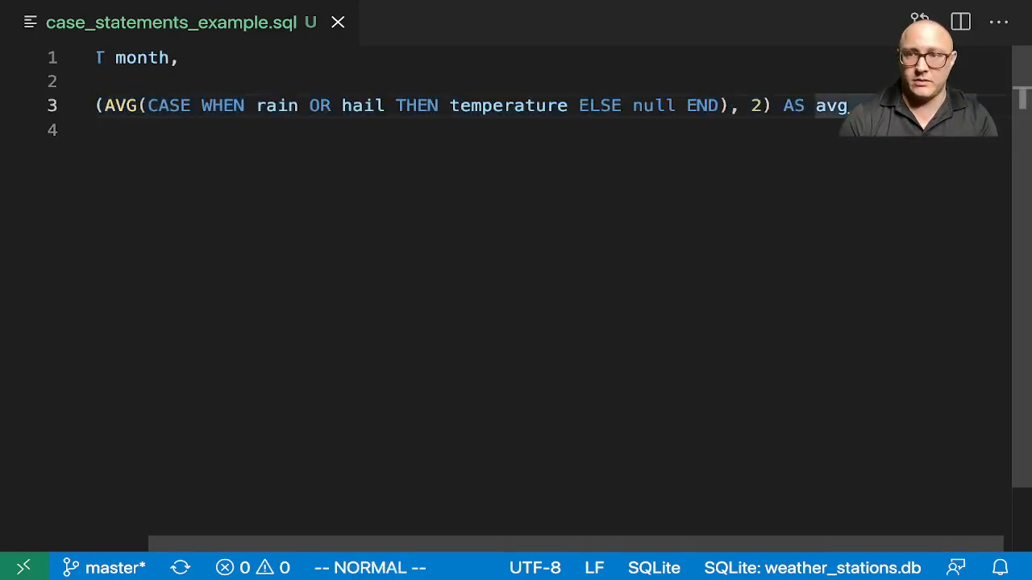
key(y)
key(y)
key(p)
key(shift+a)
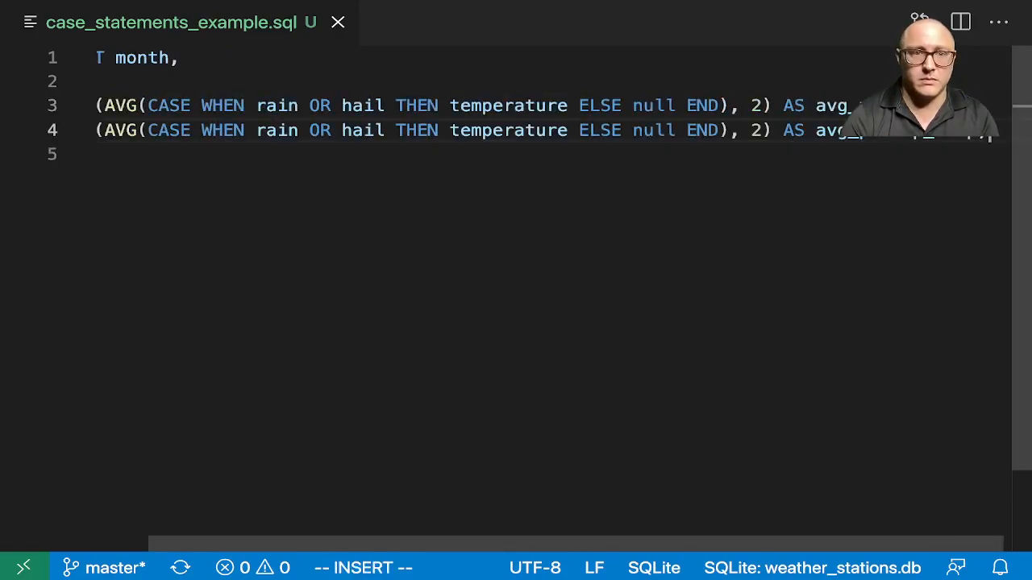
key(Home)
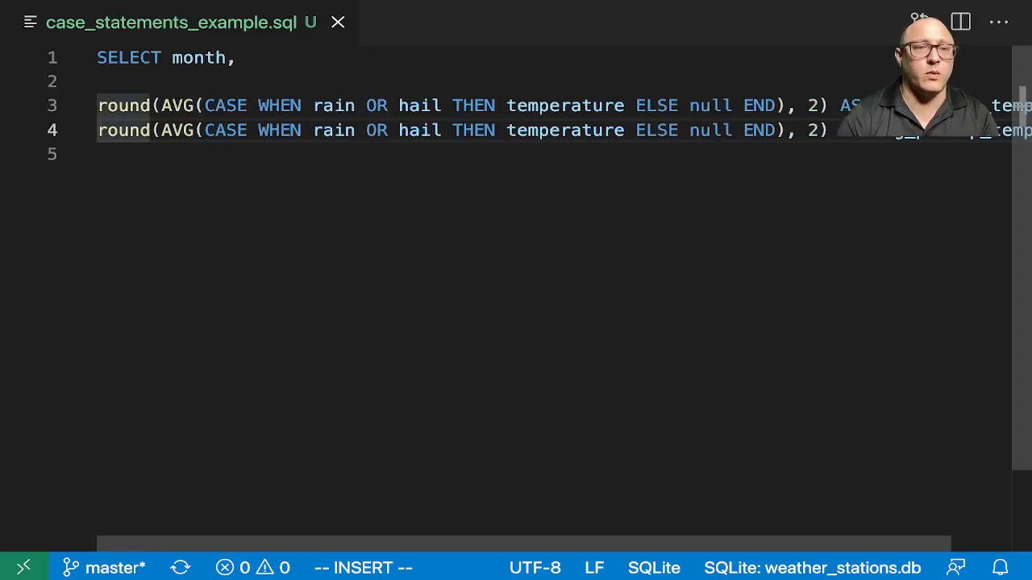
scroll(345, 195, down, 1)
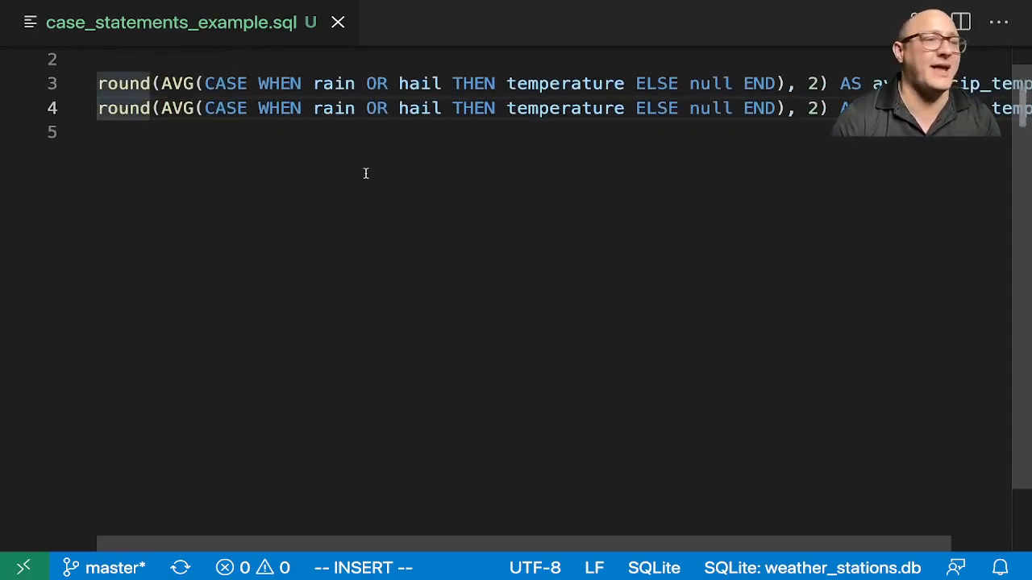
Step: Make line 4 use NOT (rain OR hail) with alias avg_non_precip_temp, then start the FROM line
click(307, 108)
text(()
key(Right)
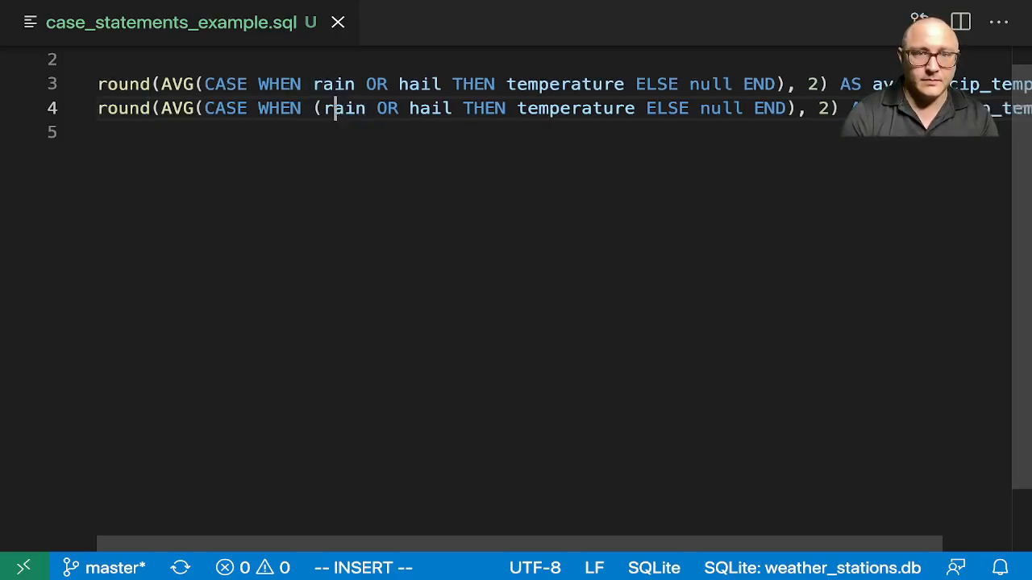
key(Right)
key(Right)
key(Right)
key(Right)
key(Right)
key(Right)
key(Right)
key(Right)
key(Right)
key(Right)
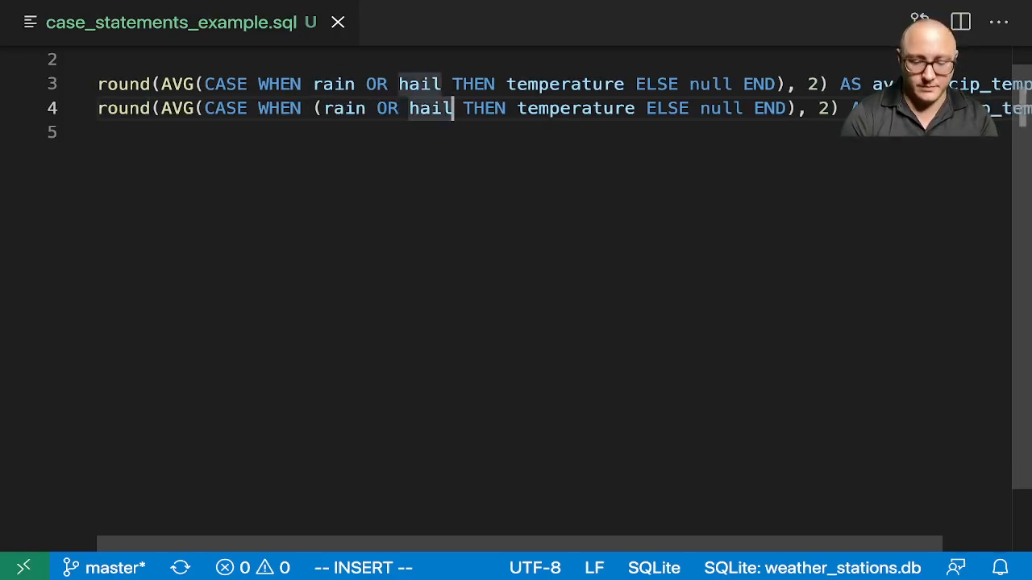
text())
key(ctrl+Left)
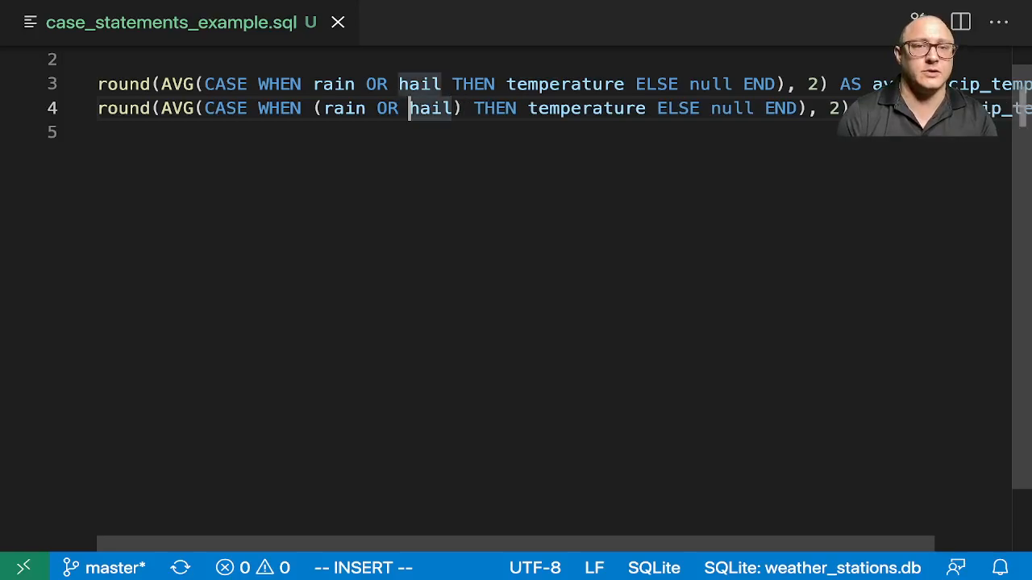
key(ctrl+Left)
key(ctrl+Left)
key(ctrl+Left)
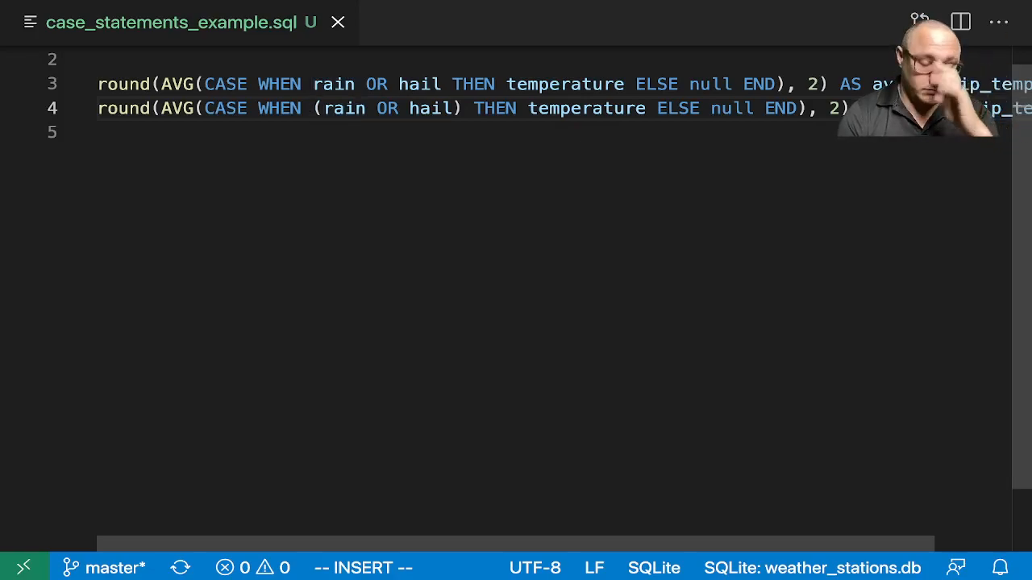
text(NOT)
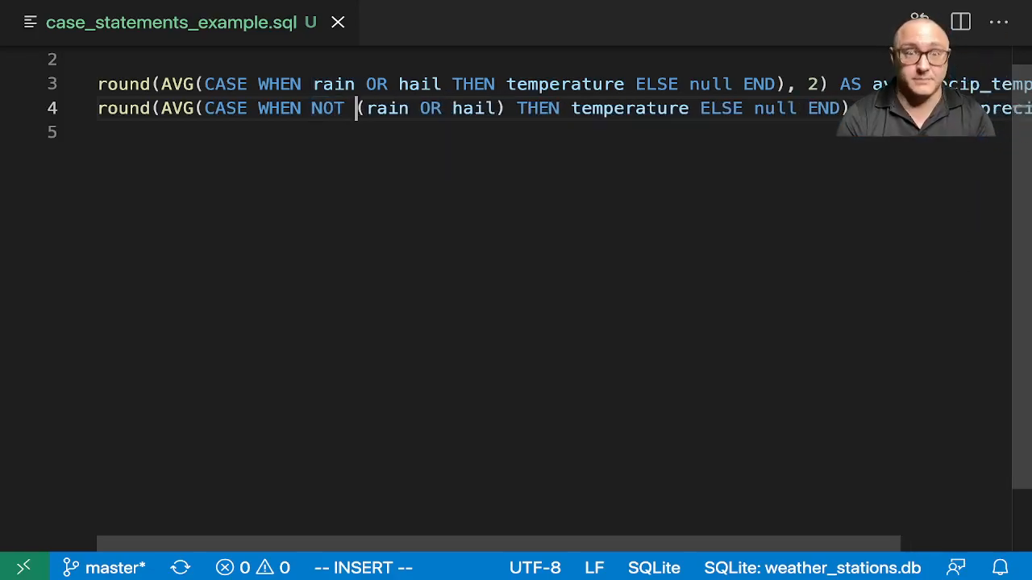
key(End)
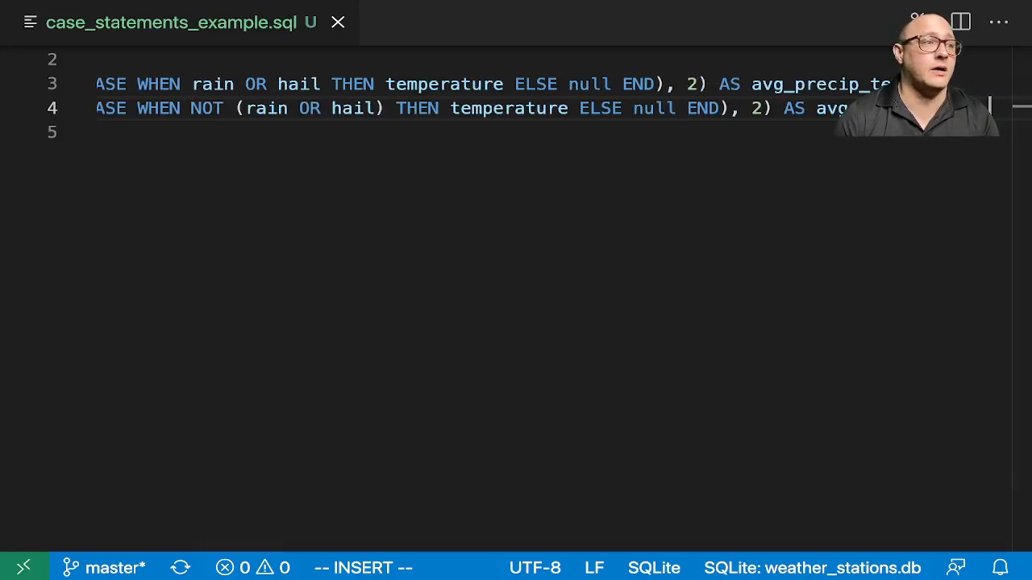
click(846, 108)
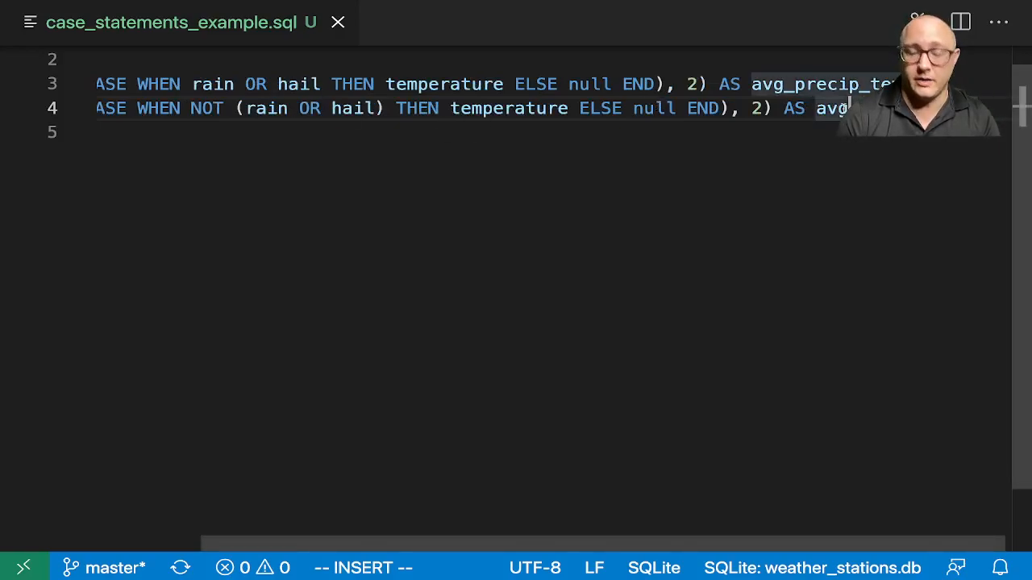
text(_non_precip_temp,)
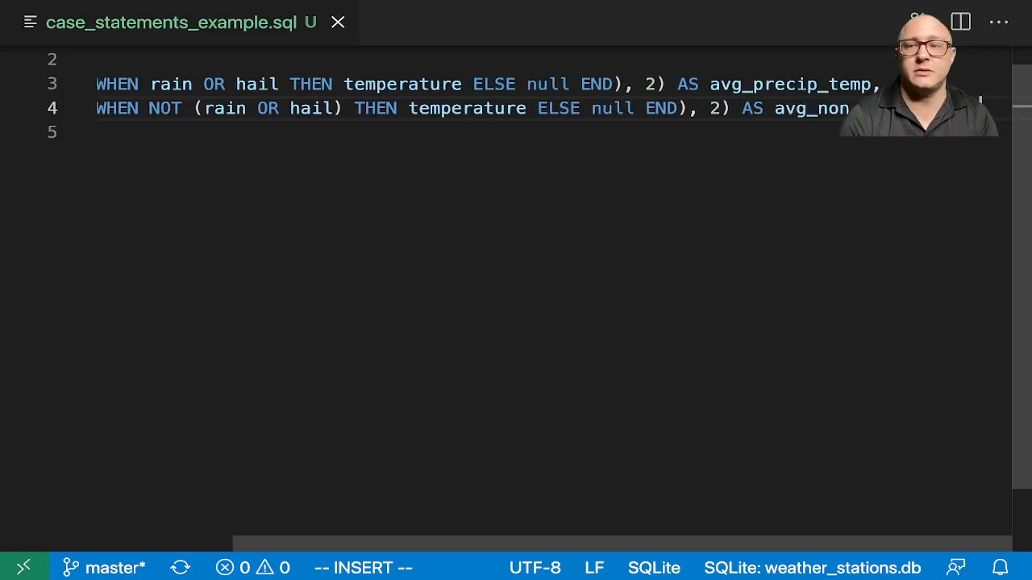
key(Return)
key(Return)
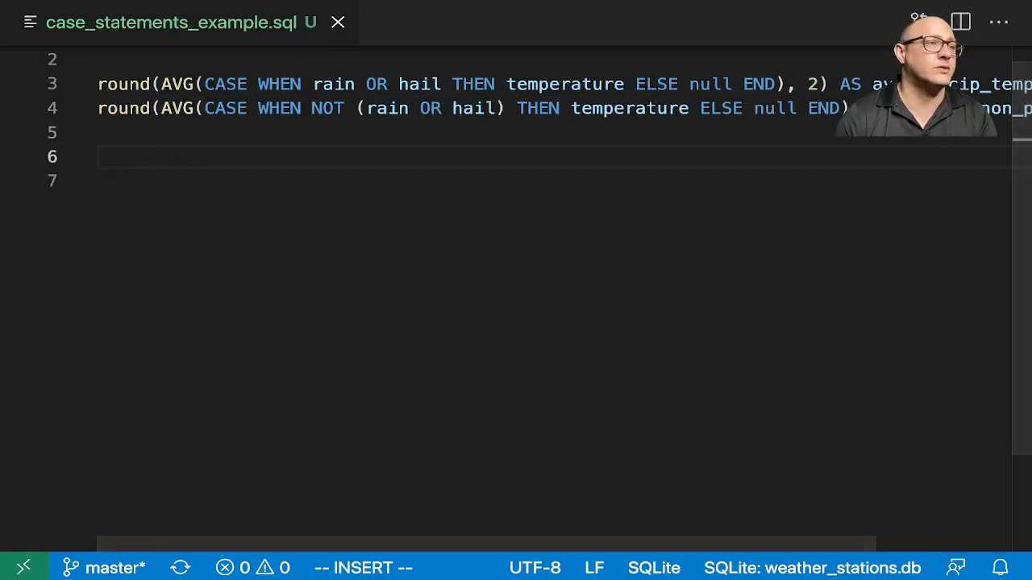
text(FRO)
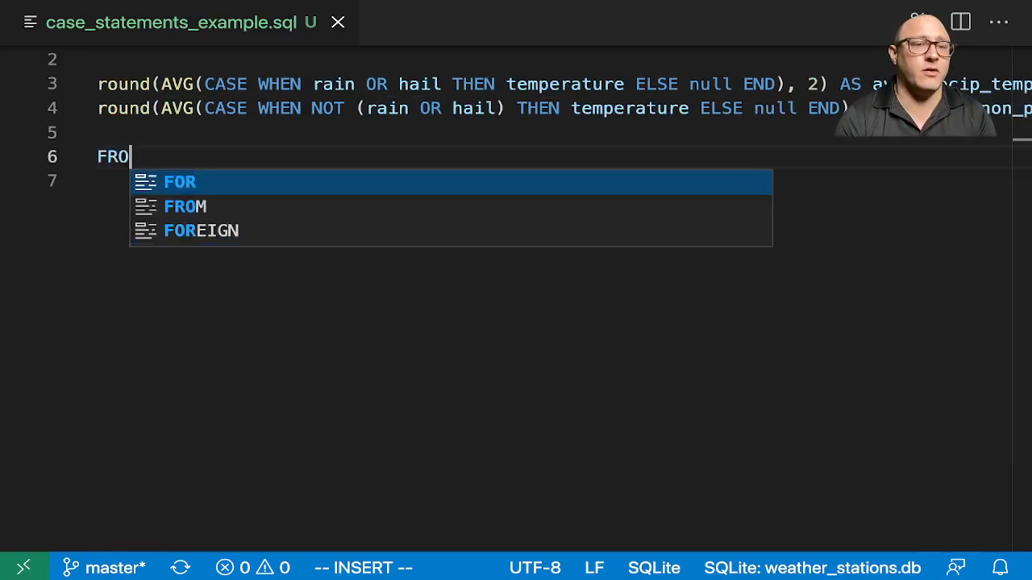
text(M station_Data)
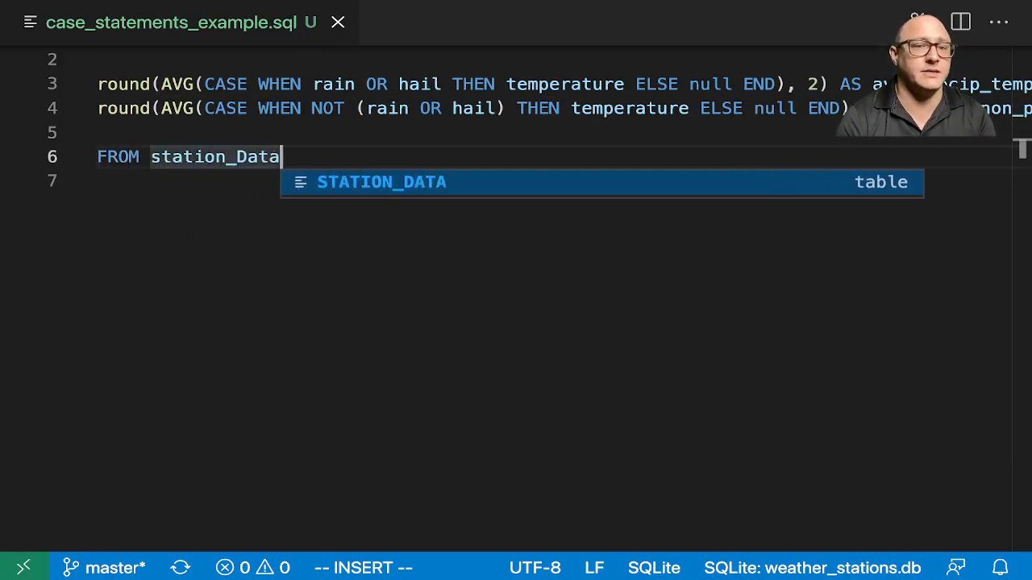
Step: Add FROM station_data and the WHERE year > 2000 filter to the query
key(BackSpace)
key(BackSpace)
key(BackSpace)
text(ata)
key(Escape)
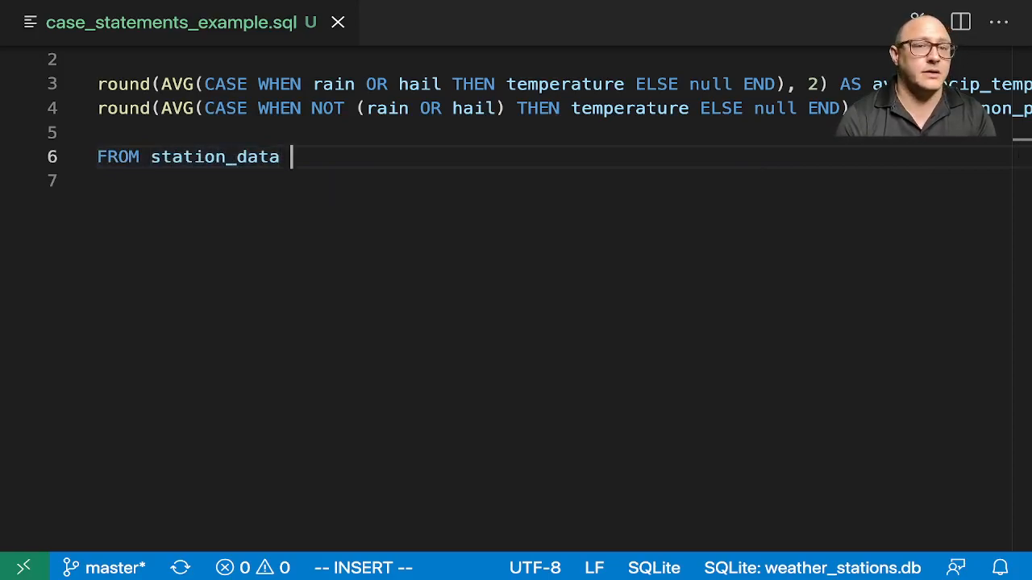
key(Return)
text(WHERE )
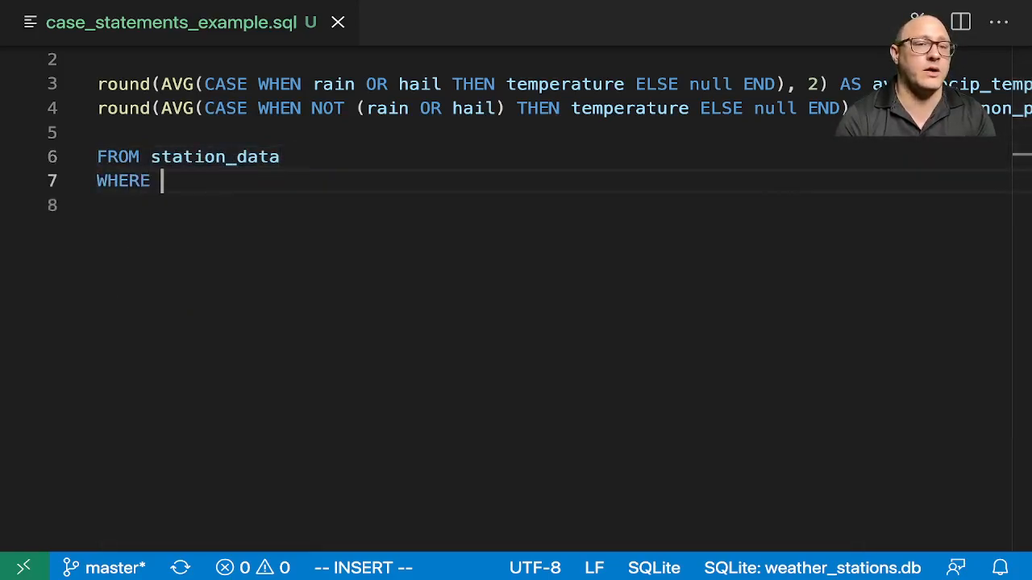
text(year > )
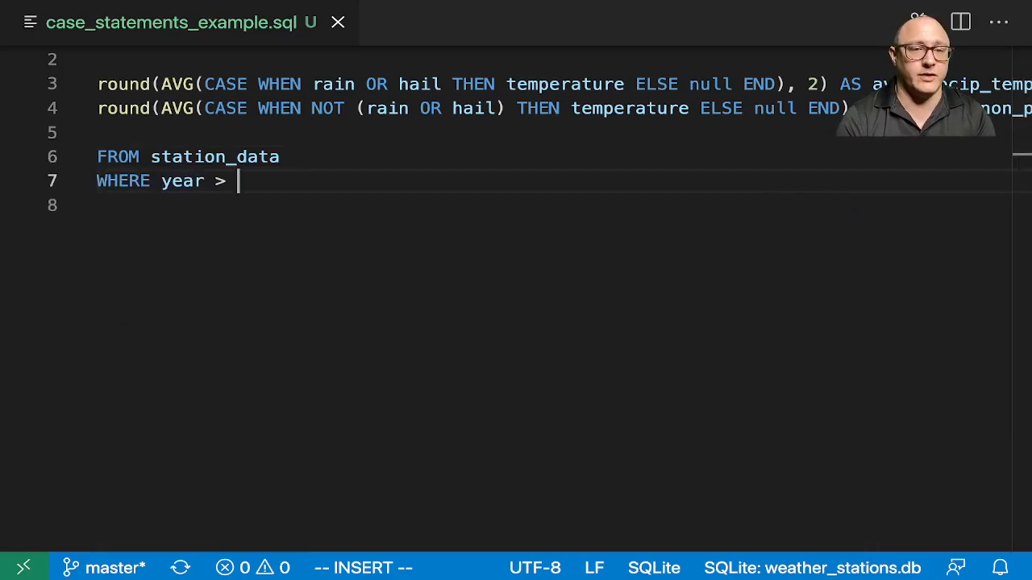
text(2000)
key(Return)
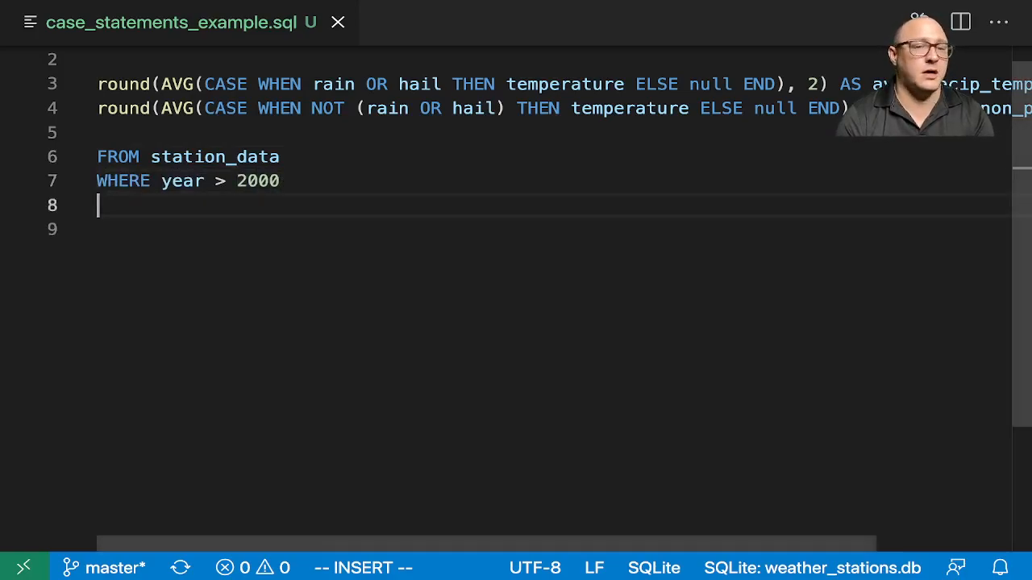
text(GROUP N)
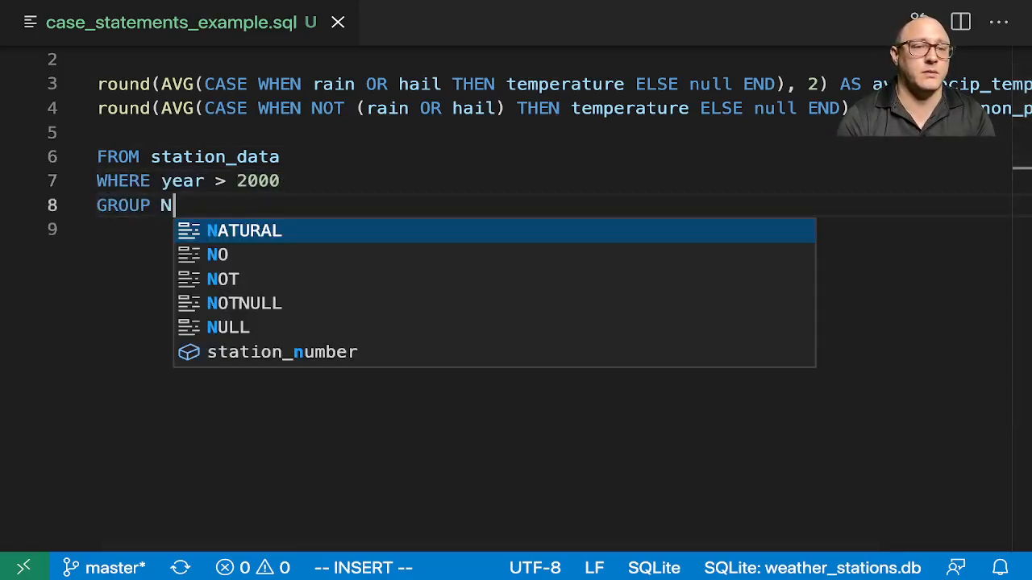
text(Y)
Step: Add GROUP BY month and LIMIT 10, then run the query to show 10 monthly averages
key(BackSpace)
key(BackSpace)
key(BackSpace)
text(BY )
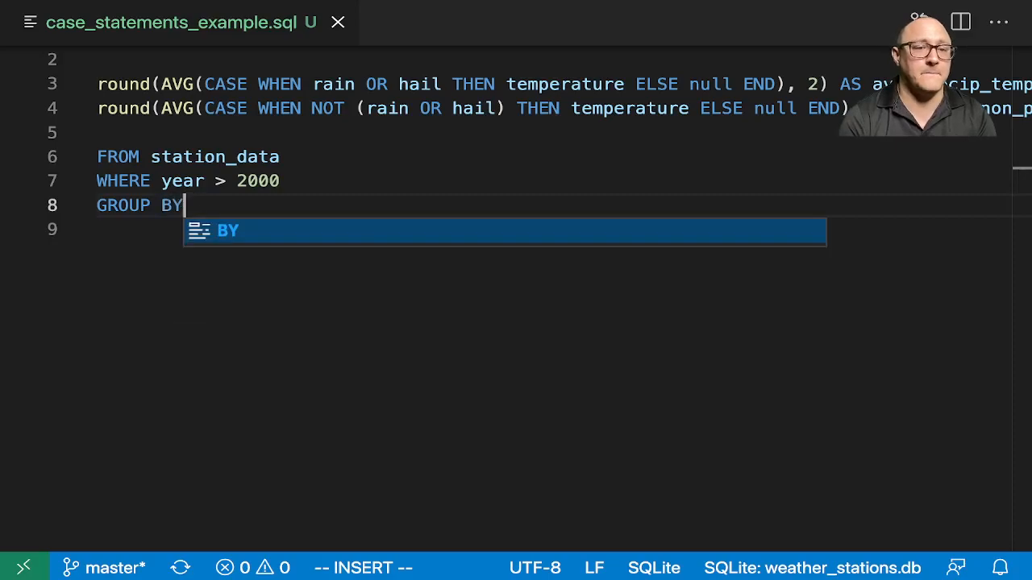
text(month)
key(Escape)
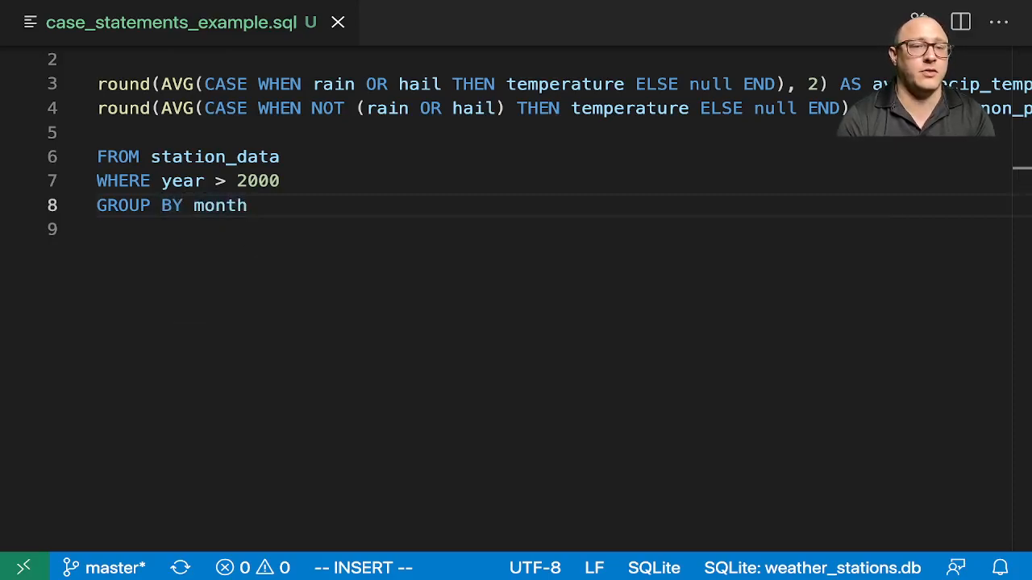
key(Return)
text(LIMI)
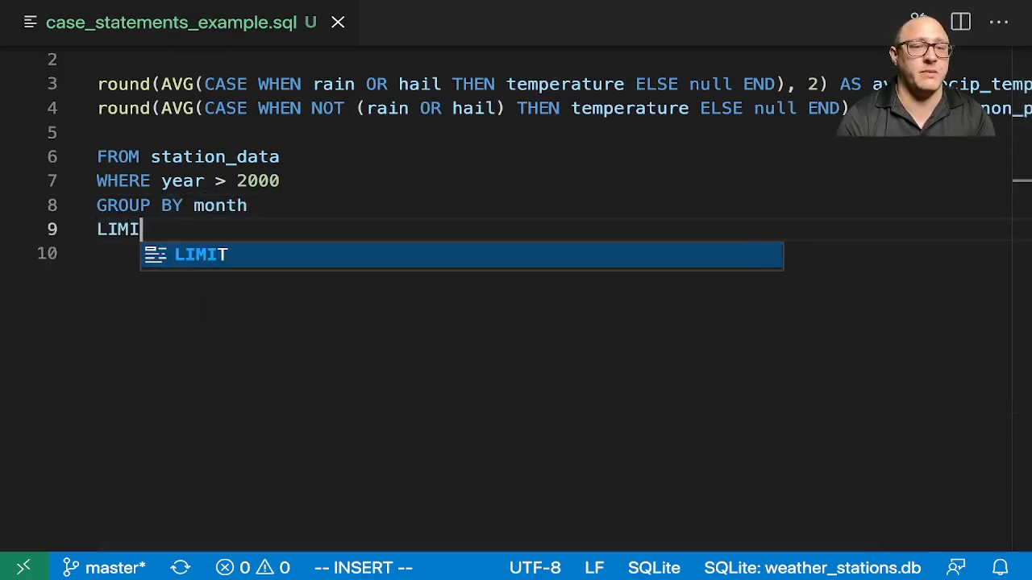
text(T 10;)
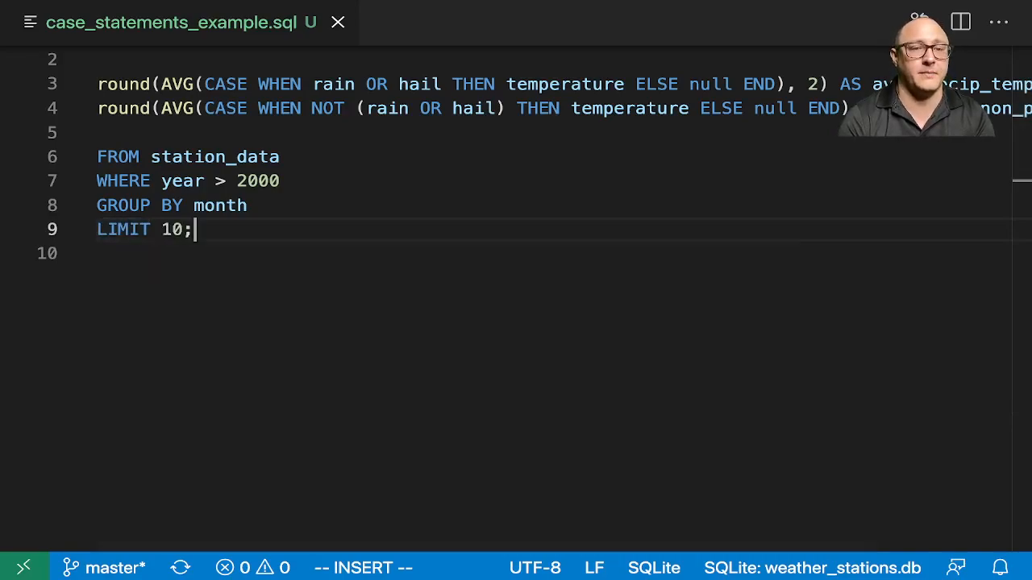
key(ctrl+shift+q)
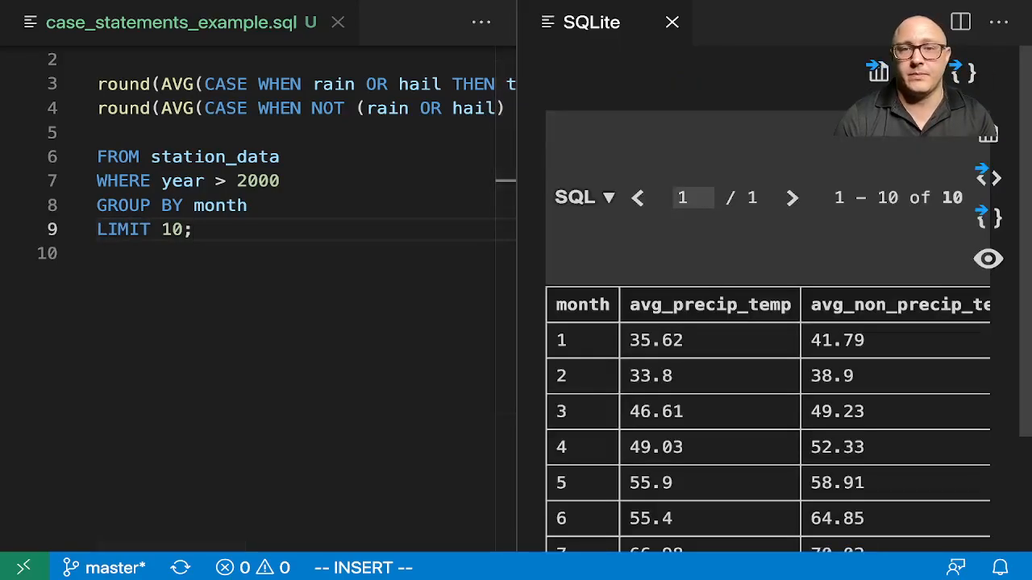
Step: Widen the results panel so month, avg_precip_temp and avg_non_precip_temp columns show fully
drag(515, 175, 296, 168)
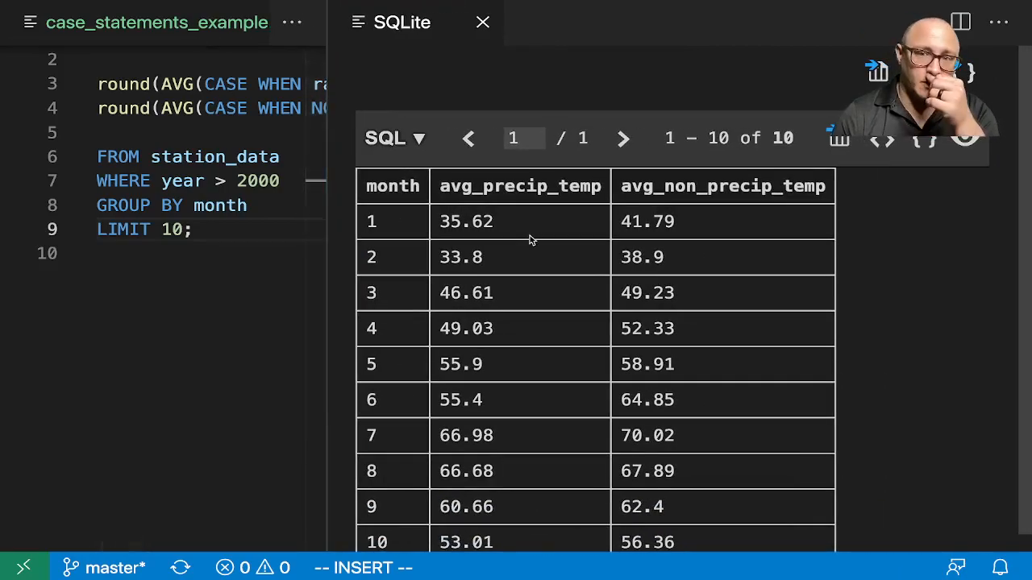
scroll(530, 239, down, 1)
scroll(531, 240, down, 1)
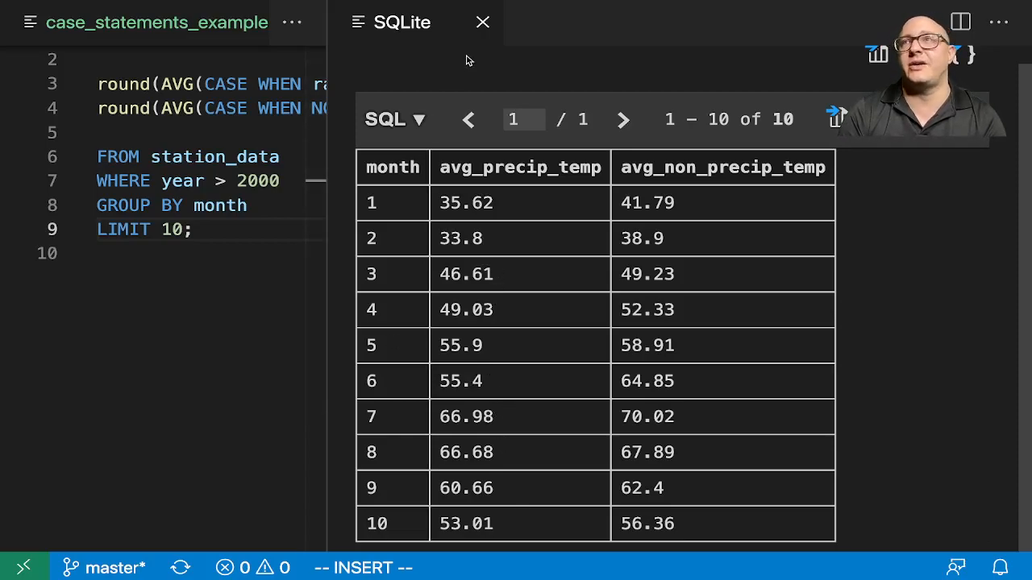
Step: Close the SQLite results so the SQL file fills the window
click(483, 22)
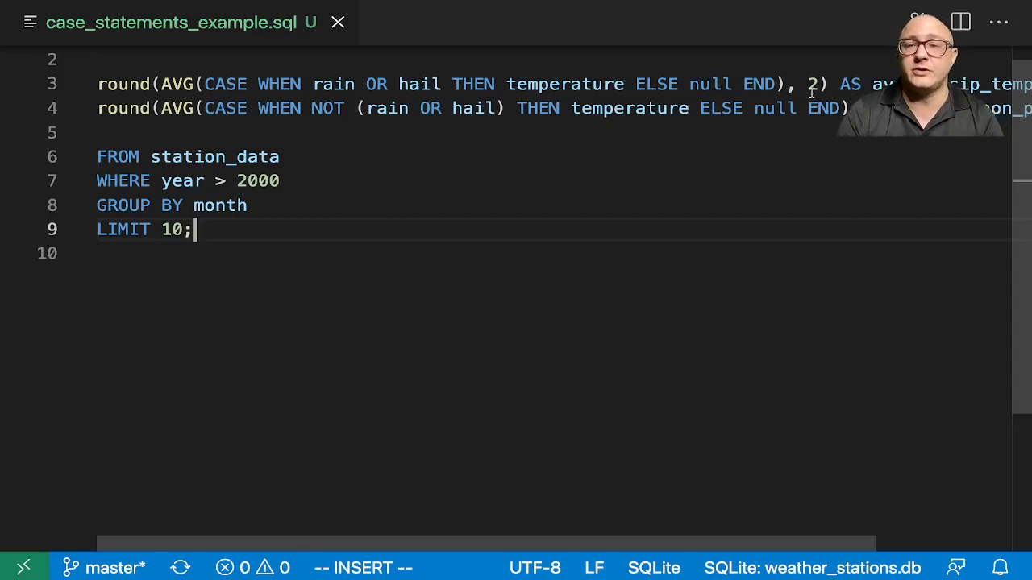
scroll(666, 196, right, 1)
scroll(661, 196, right, 2)
scroll(661, 195, left, 3)
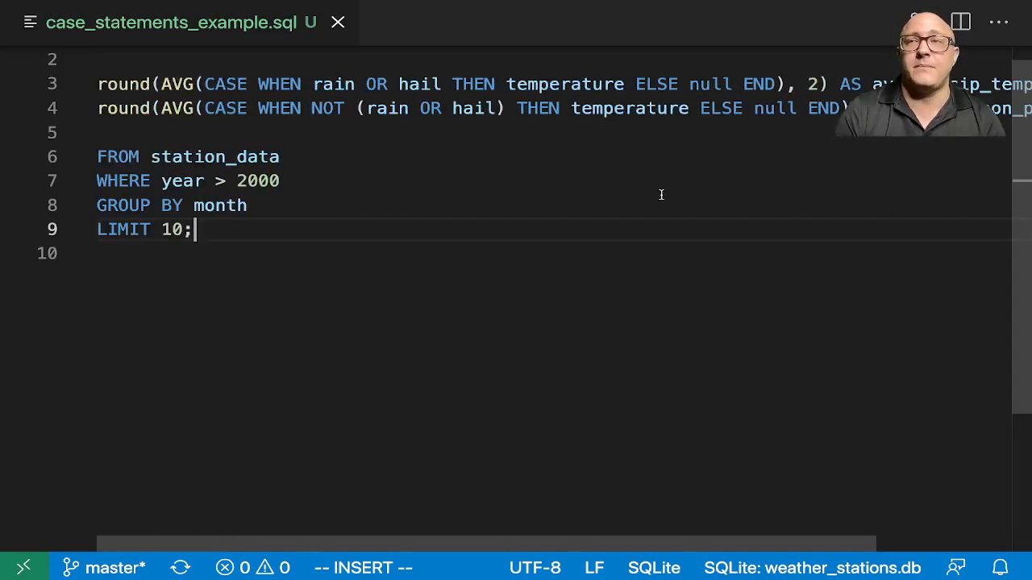